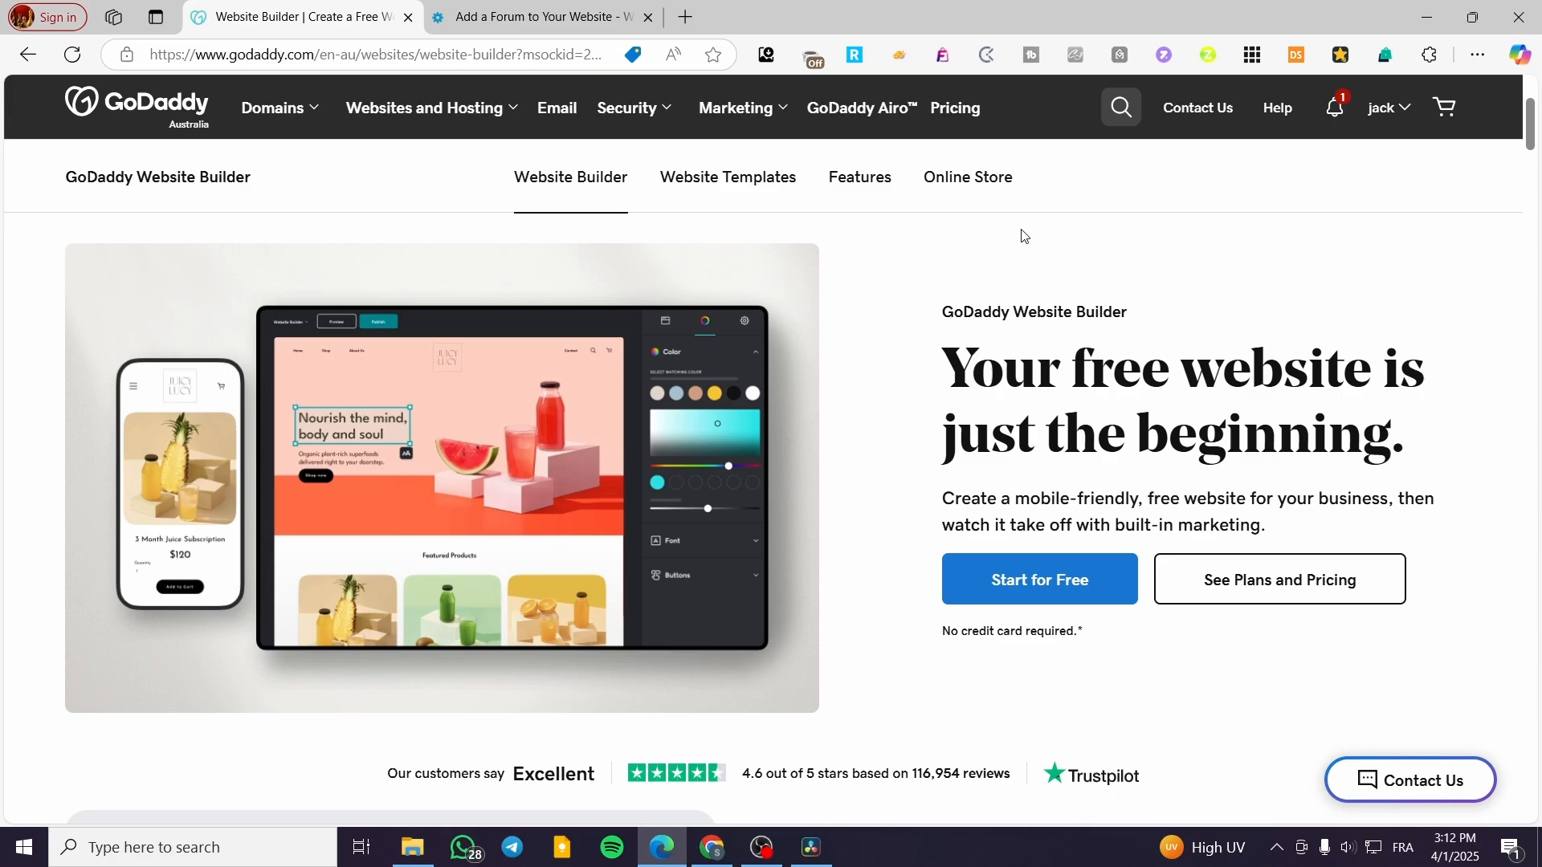
Step: Go to My Products from the account menu and open the 'test' website card
left_click(1383, 108)
left_click(1216, 302)
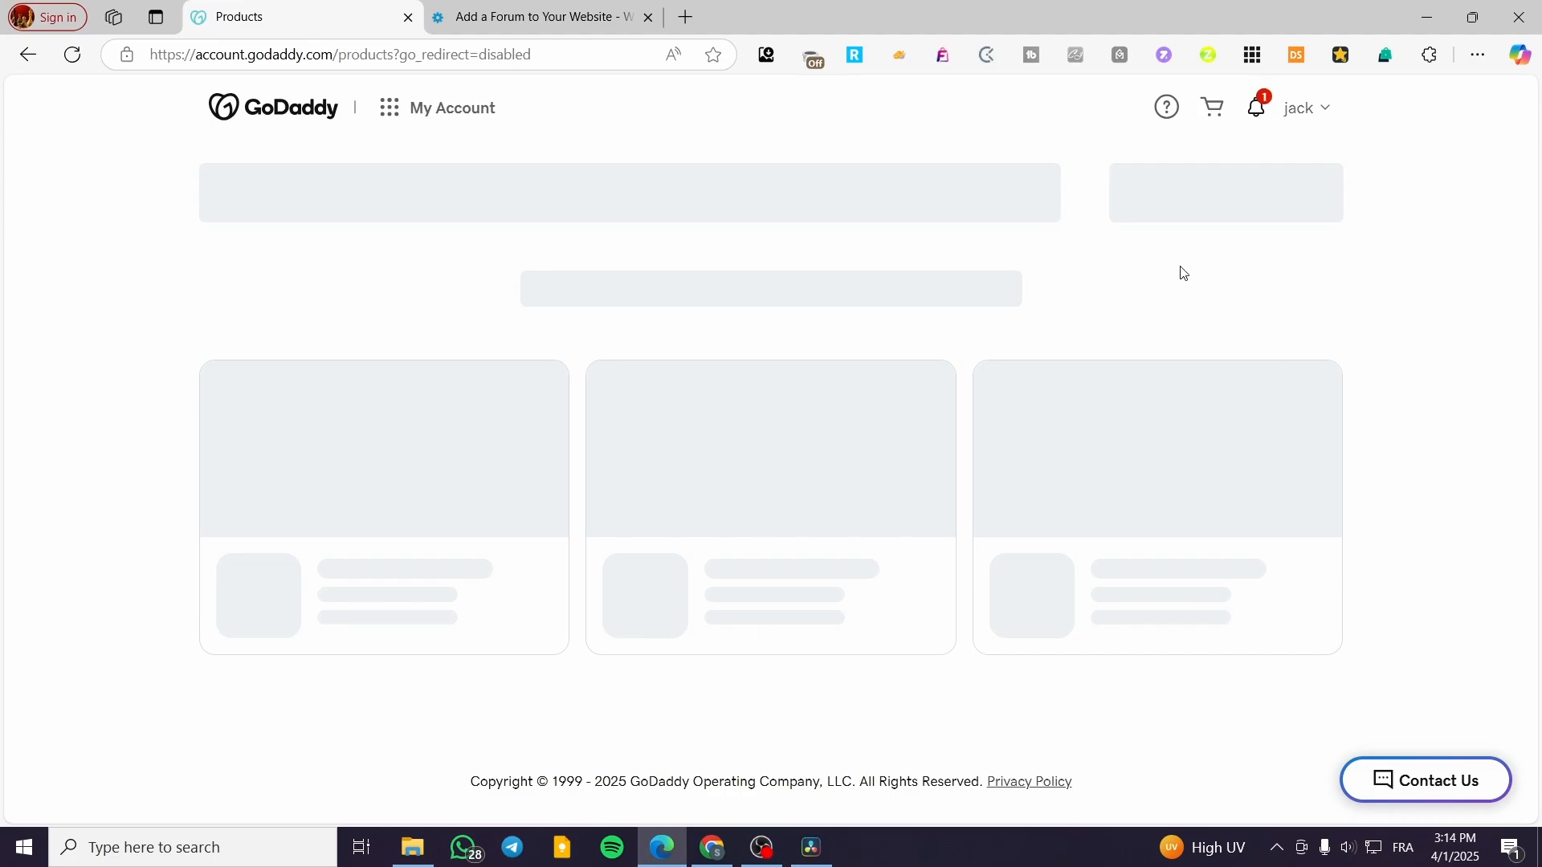
scroll(549, 474, "down", 3)
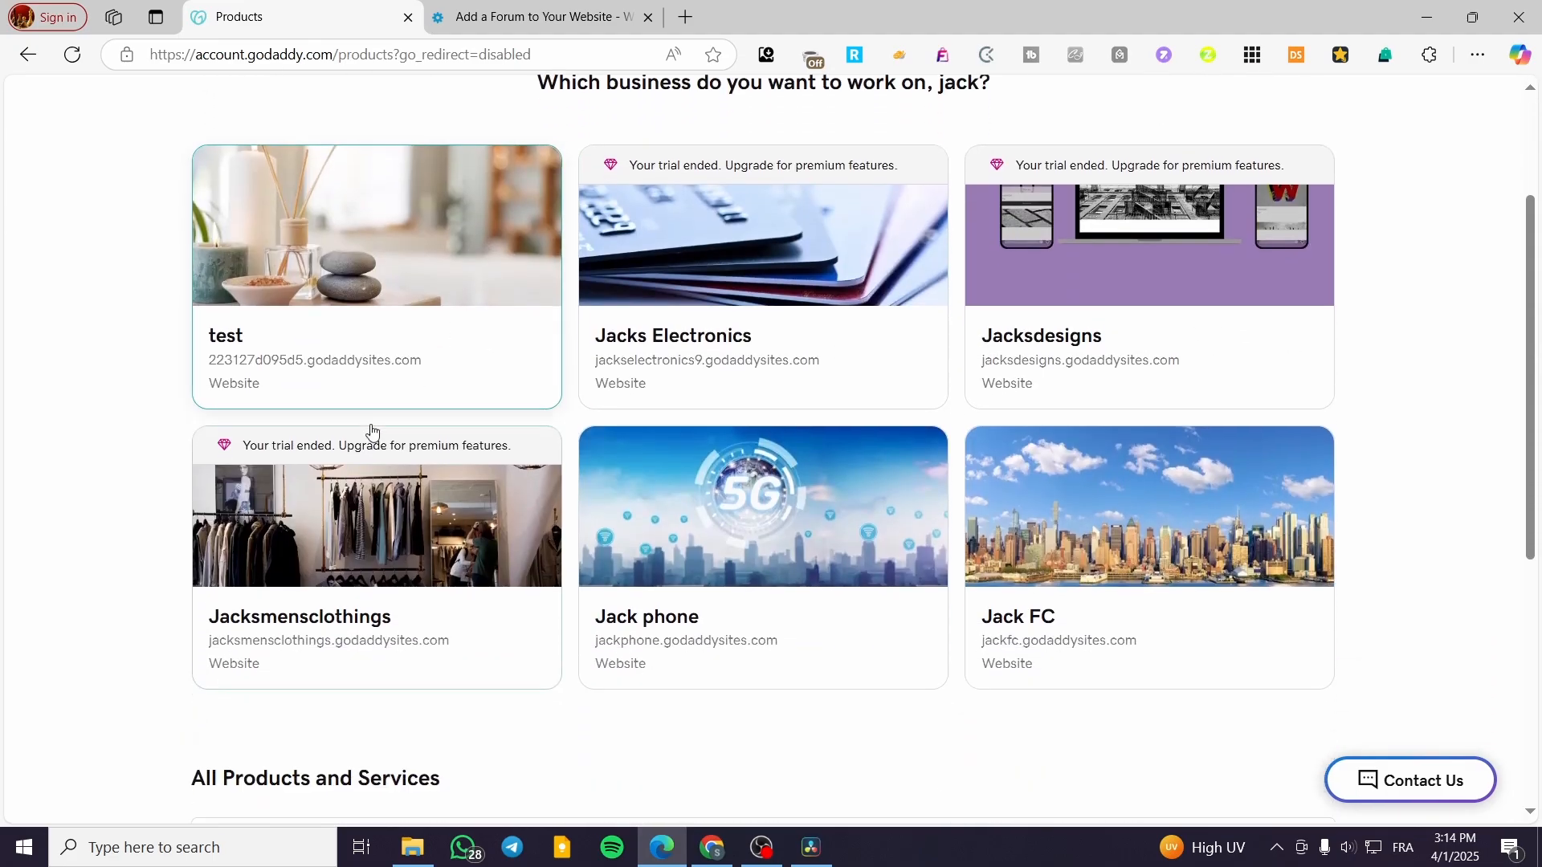
left_click(359, 327)
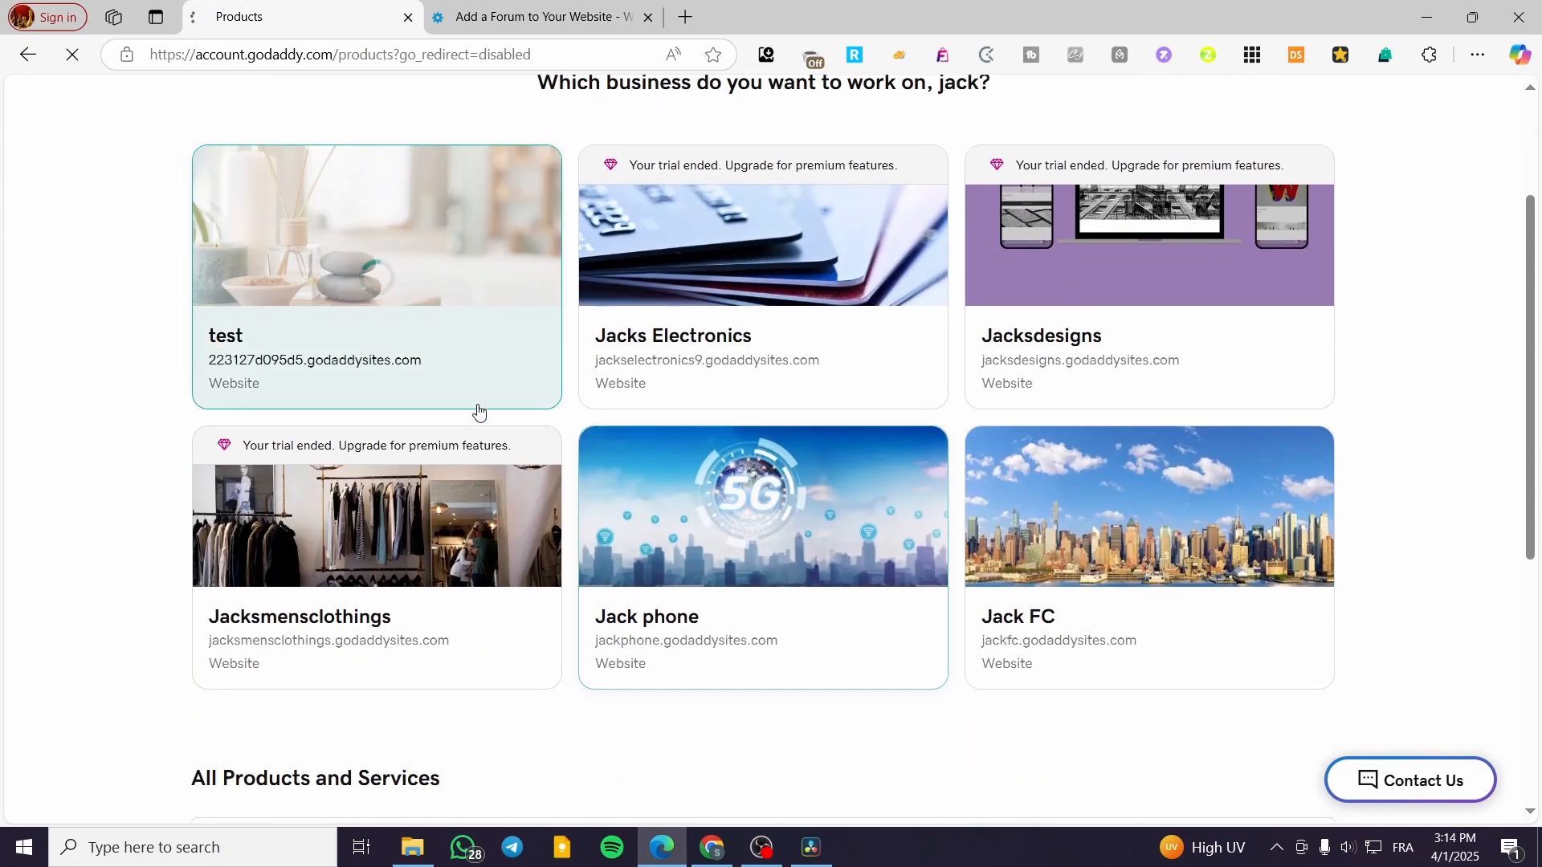
Step: Browse the test site's home page, dismiss the Add Section chooser, and reach the area below the Jotform form
scroll(513, 554, "up", 1)
scroll(512, 551, "up", 1)
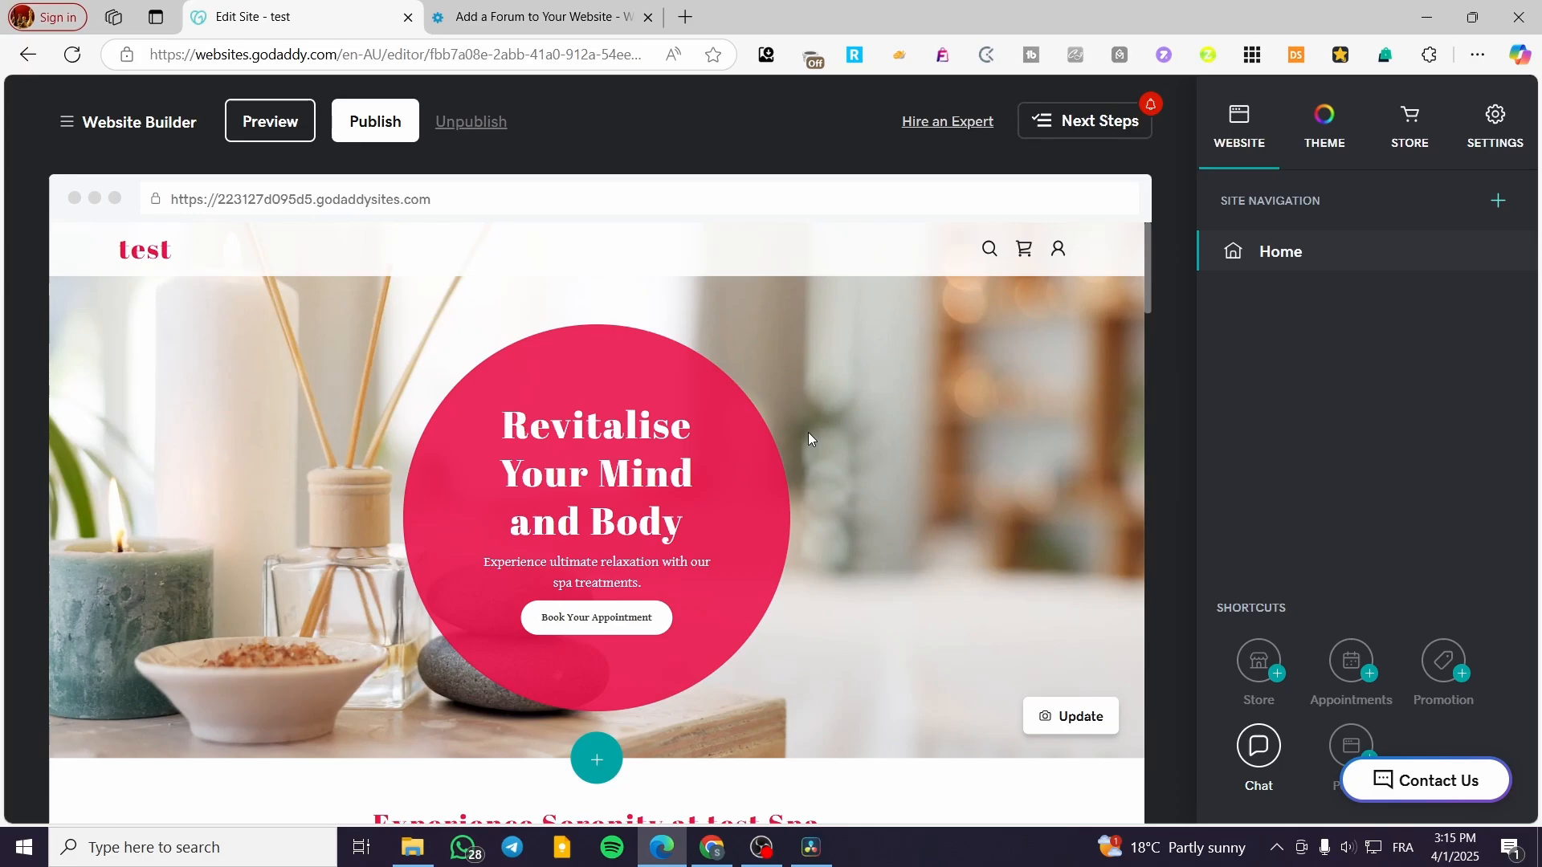
scroll(808, 437, "down", 9)
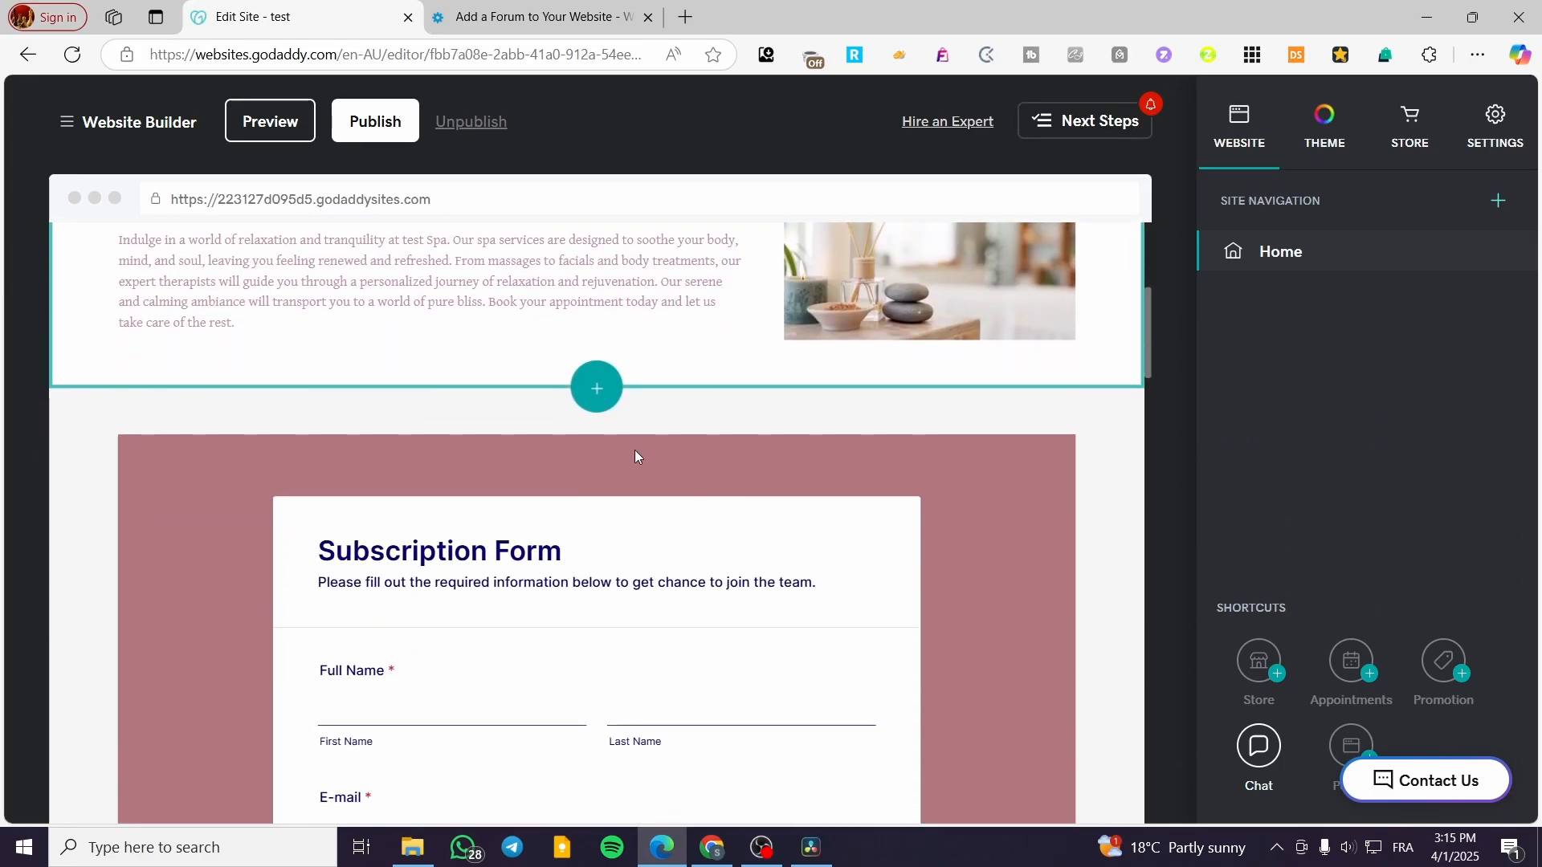
scroll(634, 457, "up", 1)
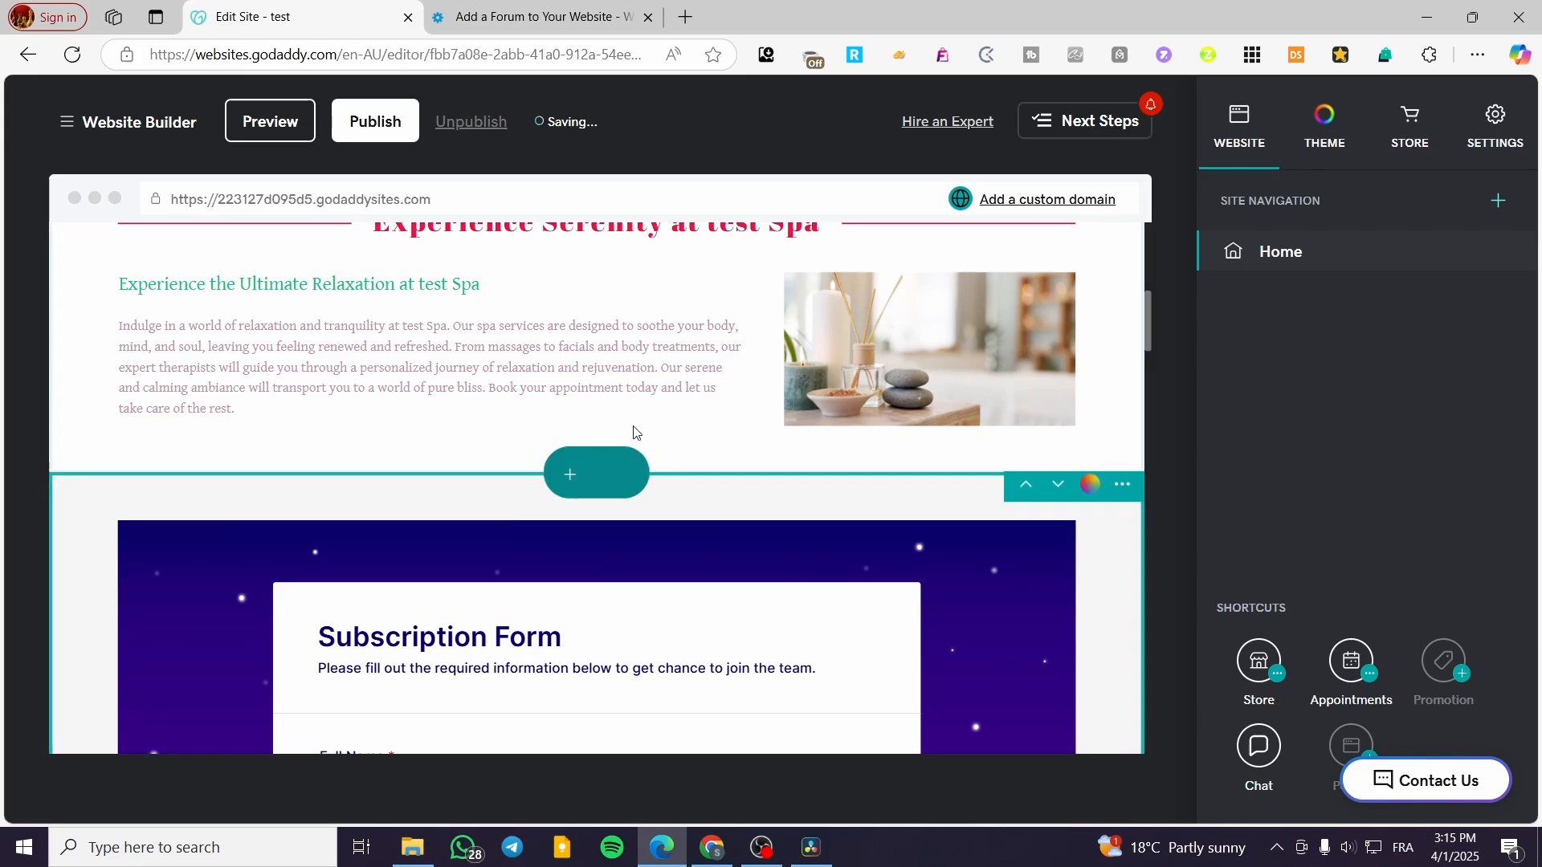
scroll(635, 432, "up", 3)
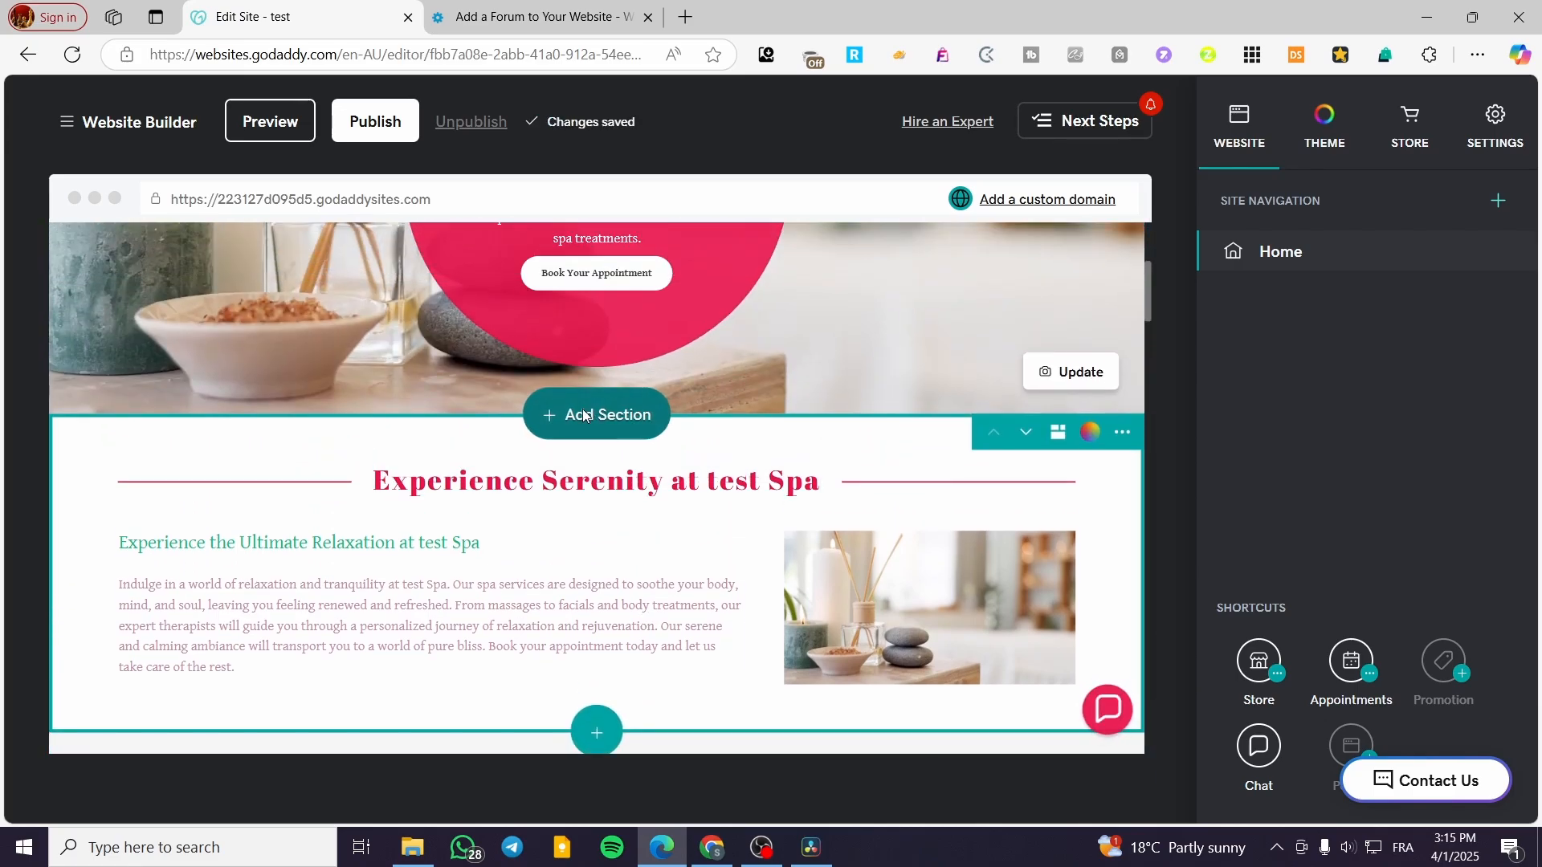
left_click(584, 415)
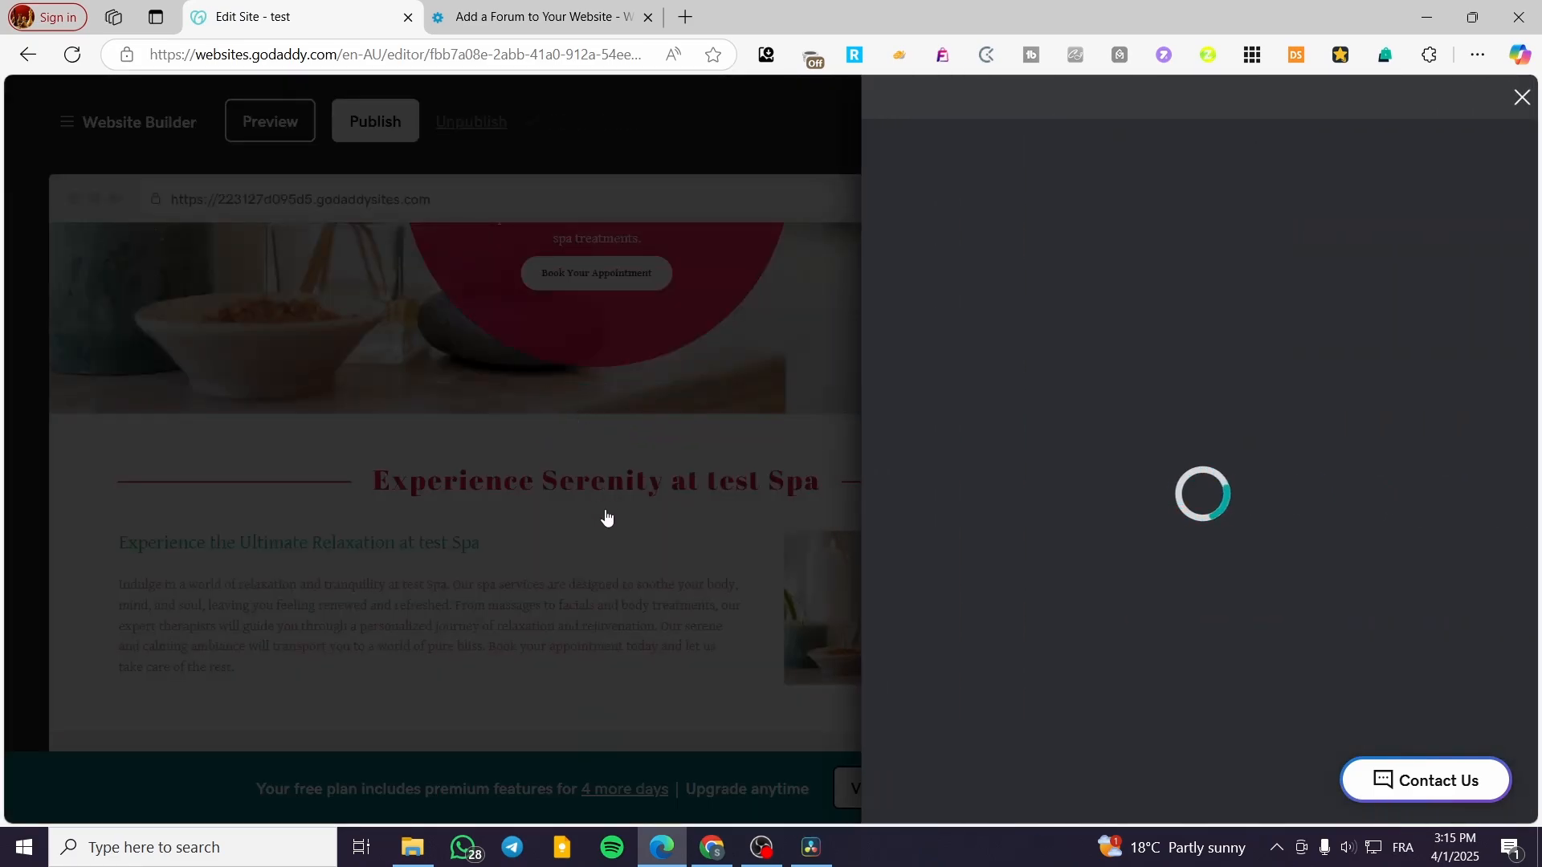
left_click(607, 519)
scroll(695, 404, "down", 14)
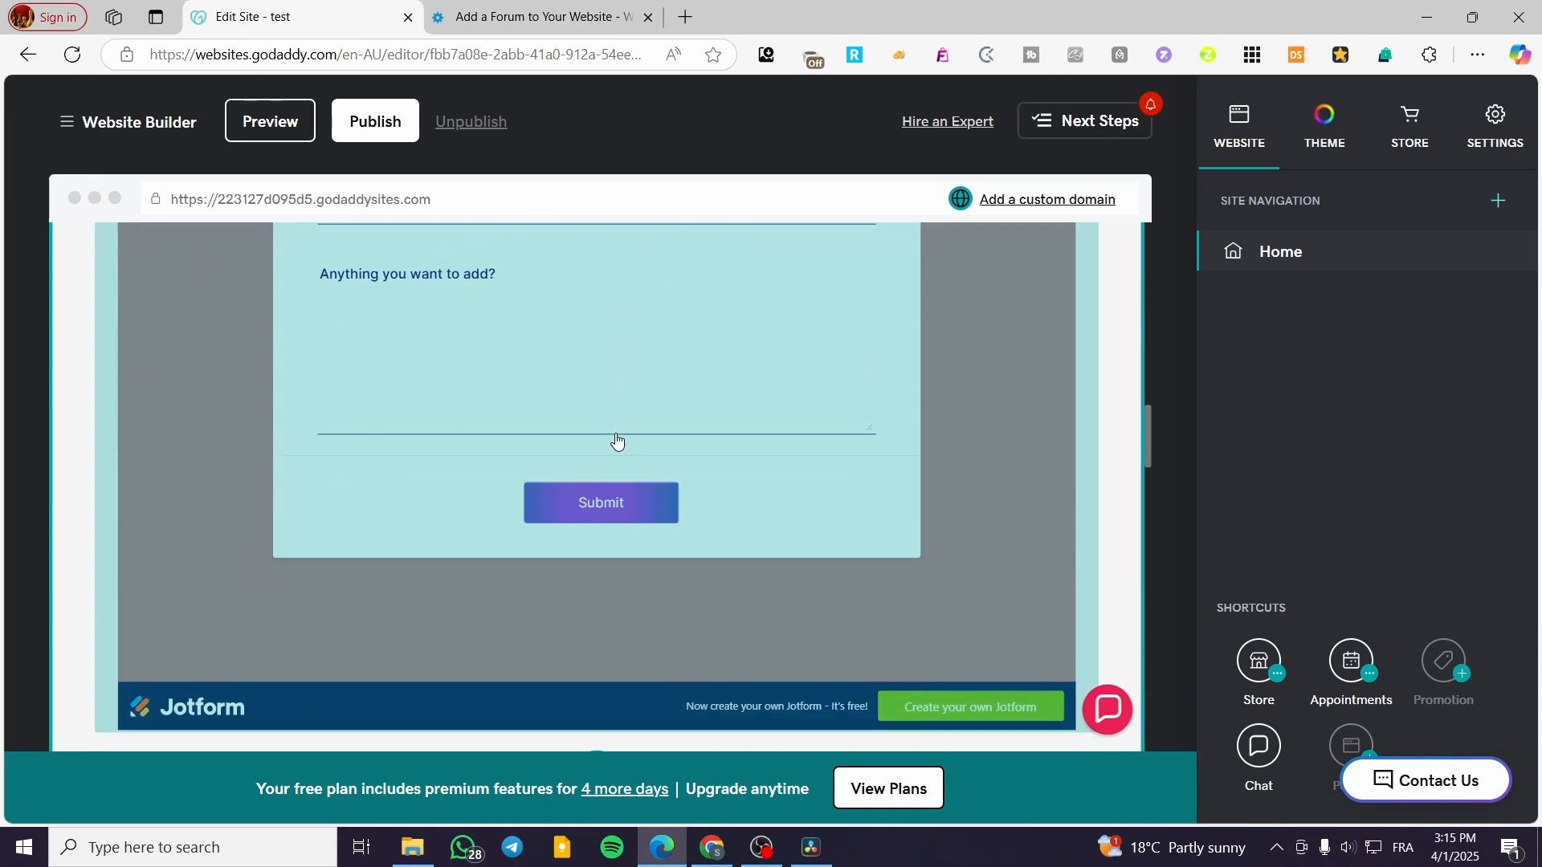
scroll(616, 440, "down", 3)
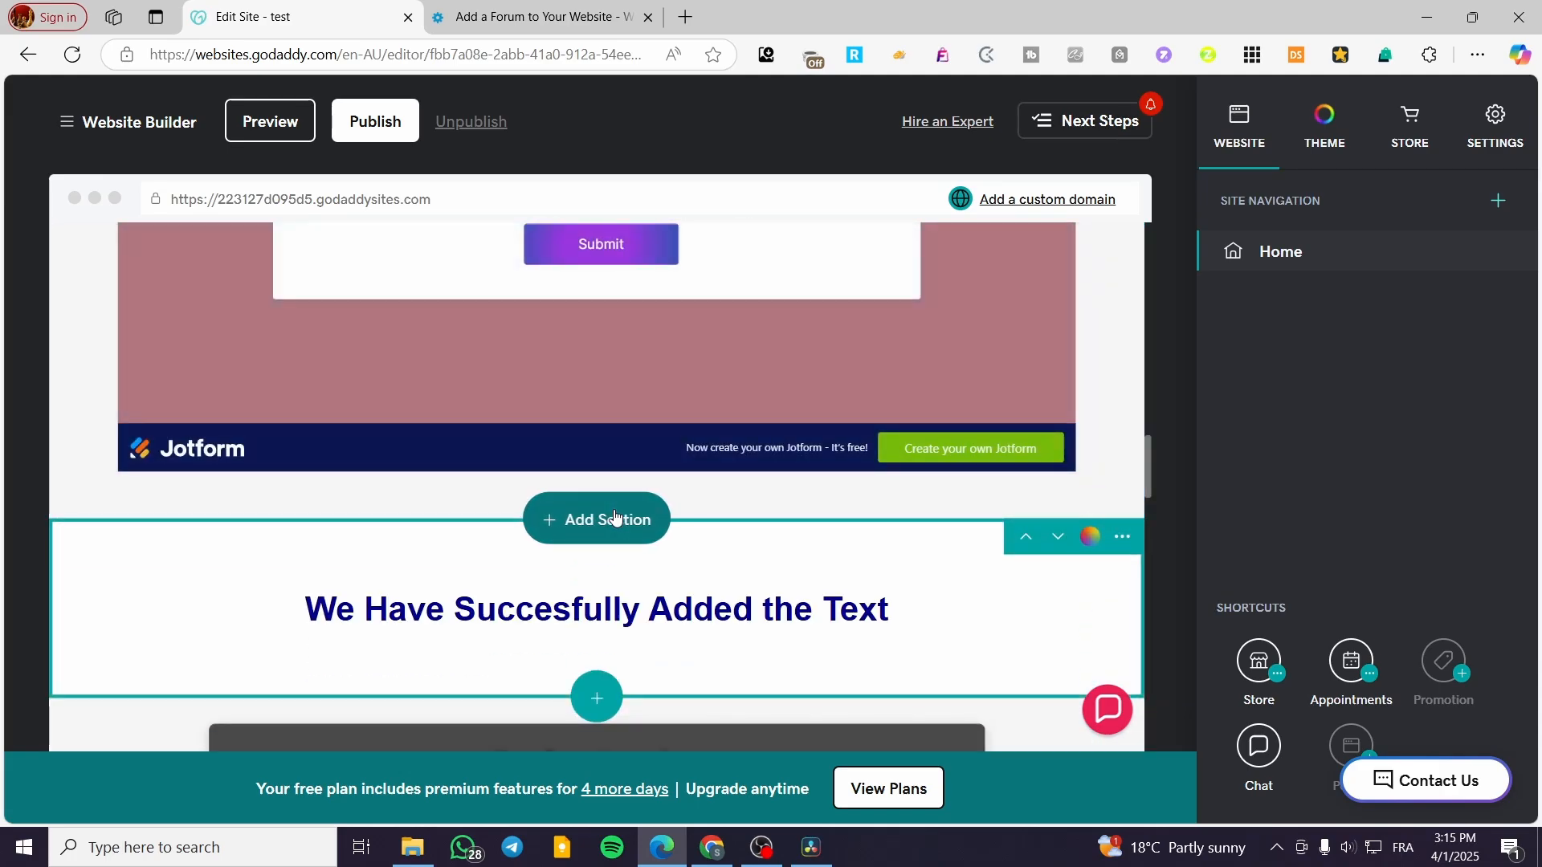
Step: Add an HTML section from the Files & Web category below the Jotform form
left_click(616, 518)
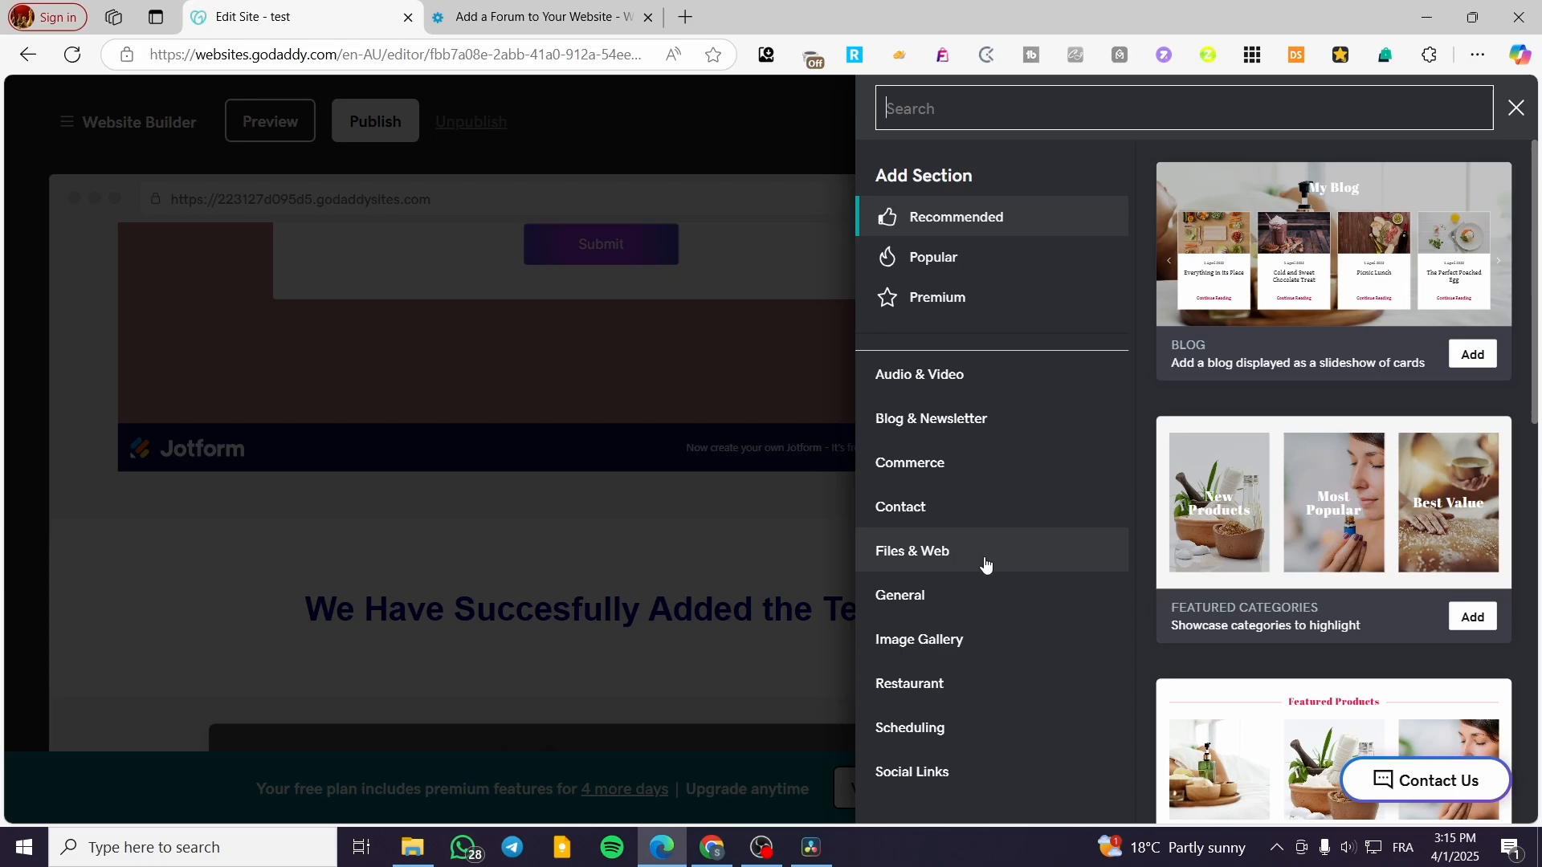
left_click(906, 558)
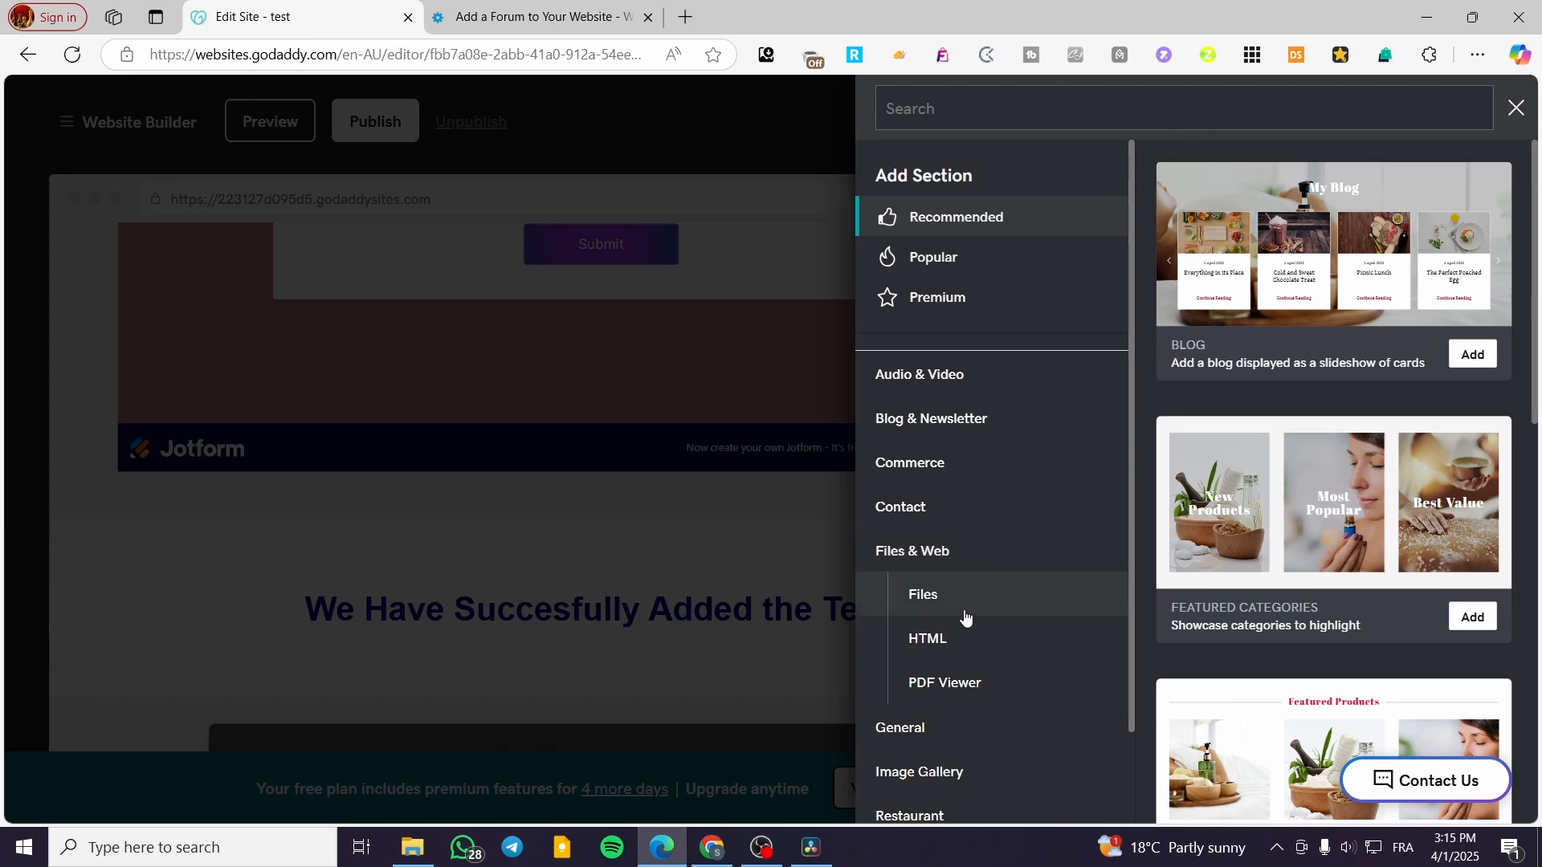
left_click(961, 639)
left_click(1450, 320)
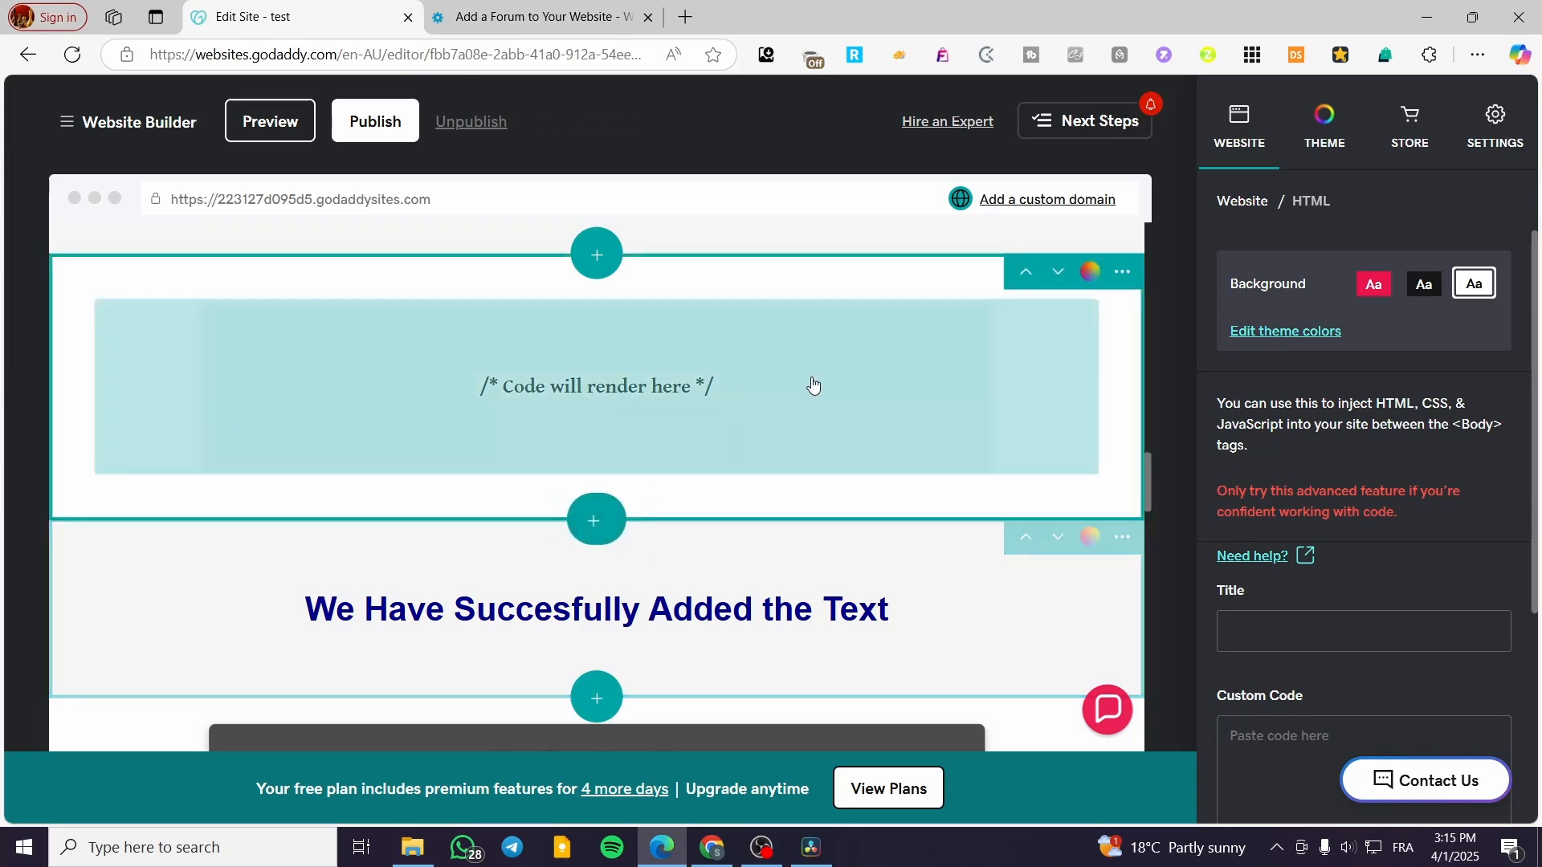
Step: Put the cursor in the HTML section's Custom Code box, then go to the Website Toolbox tab
scroll(1309, 611, "down", 2)
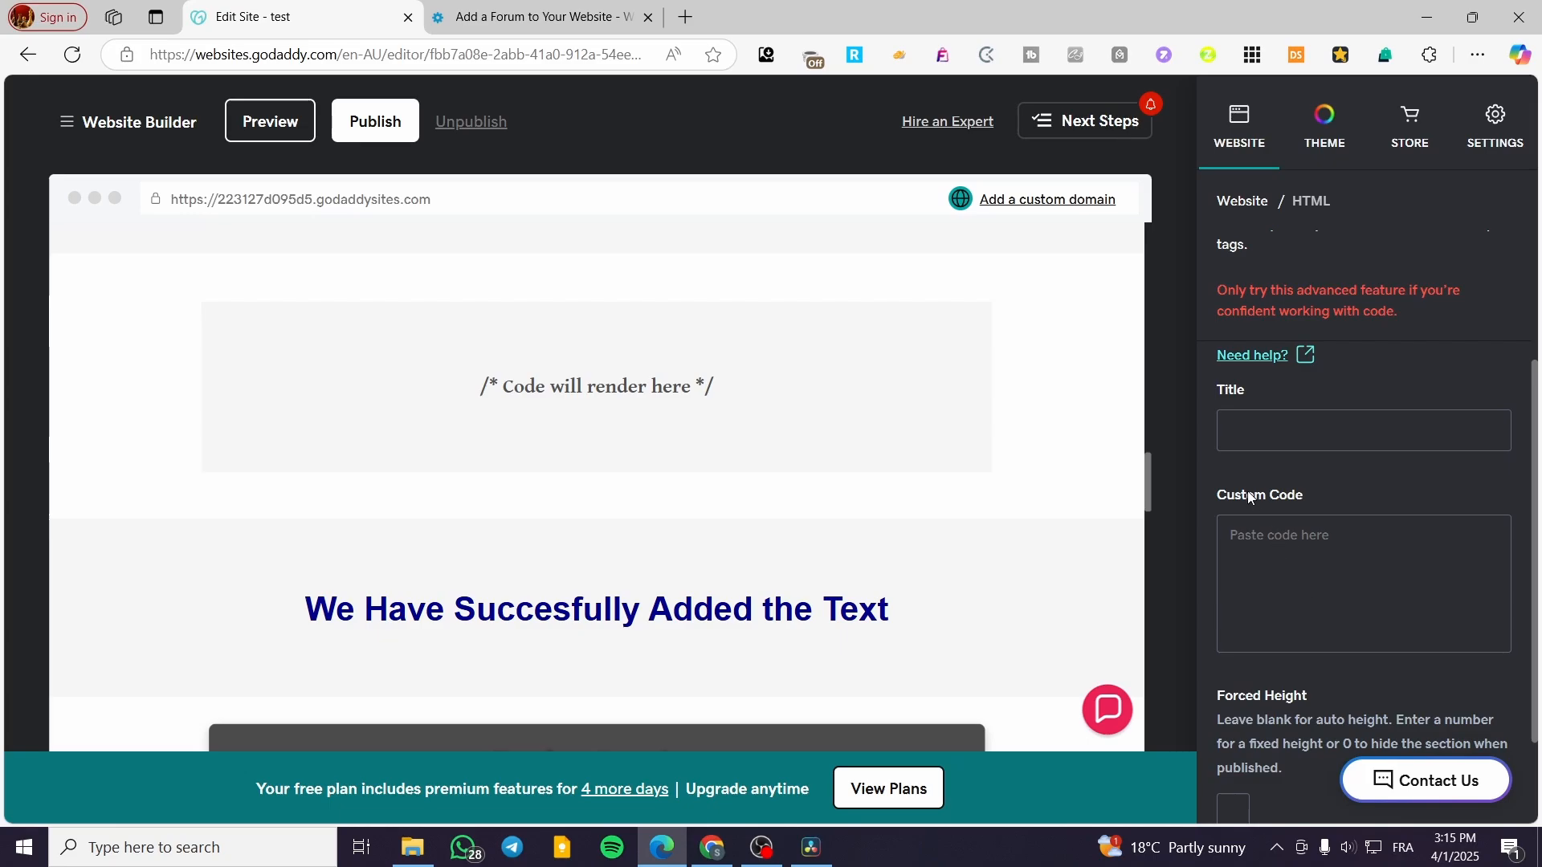
left_click(1269, 522)
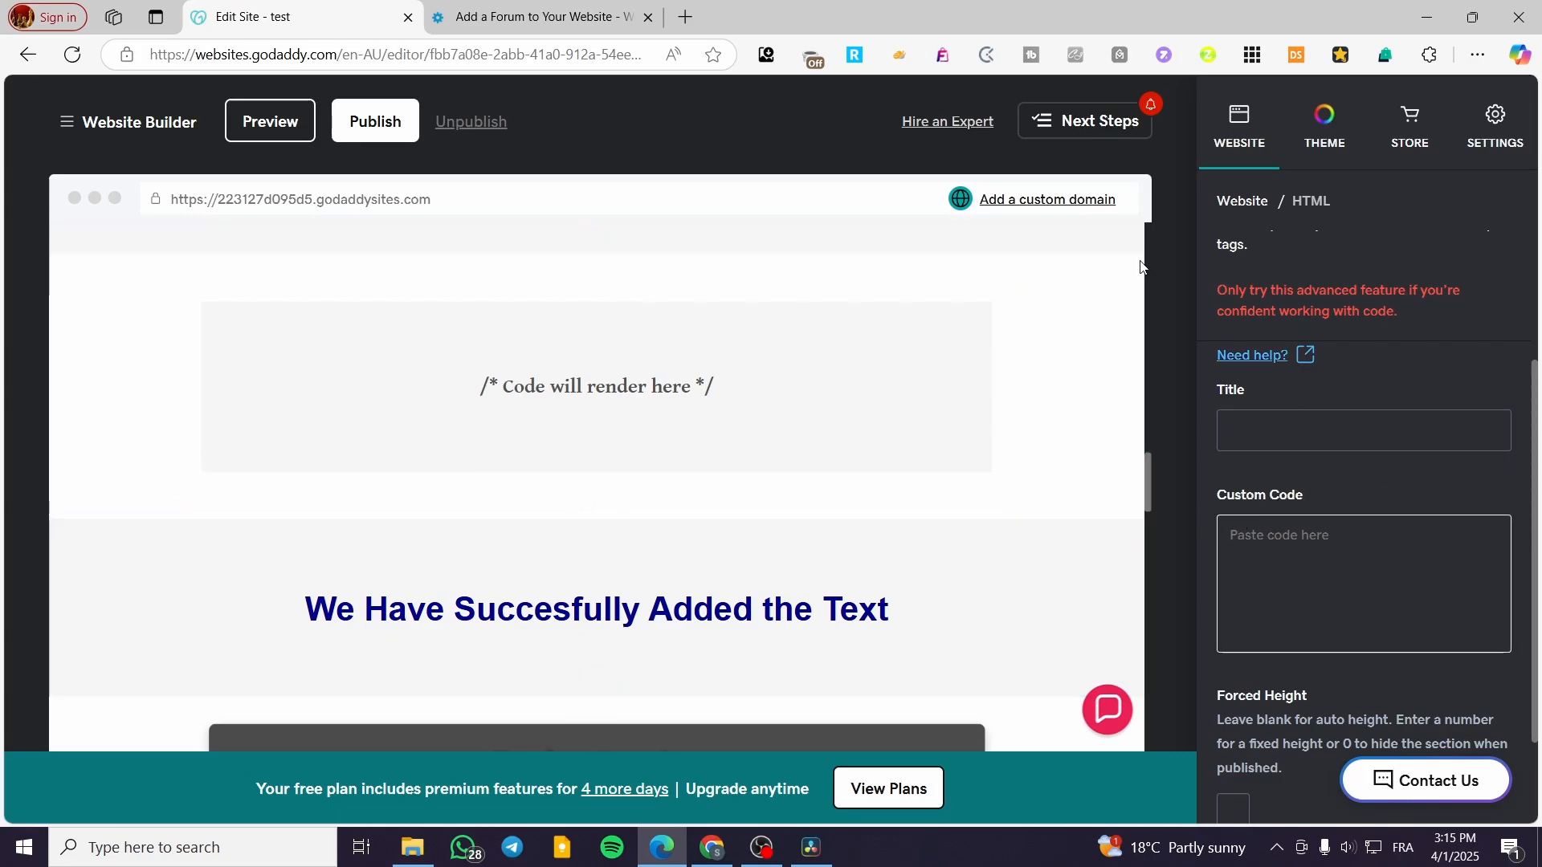
left_click(536, 6)
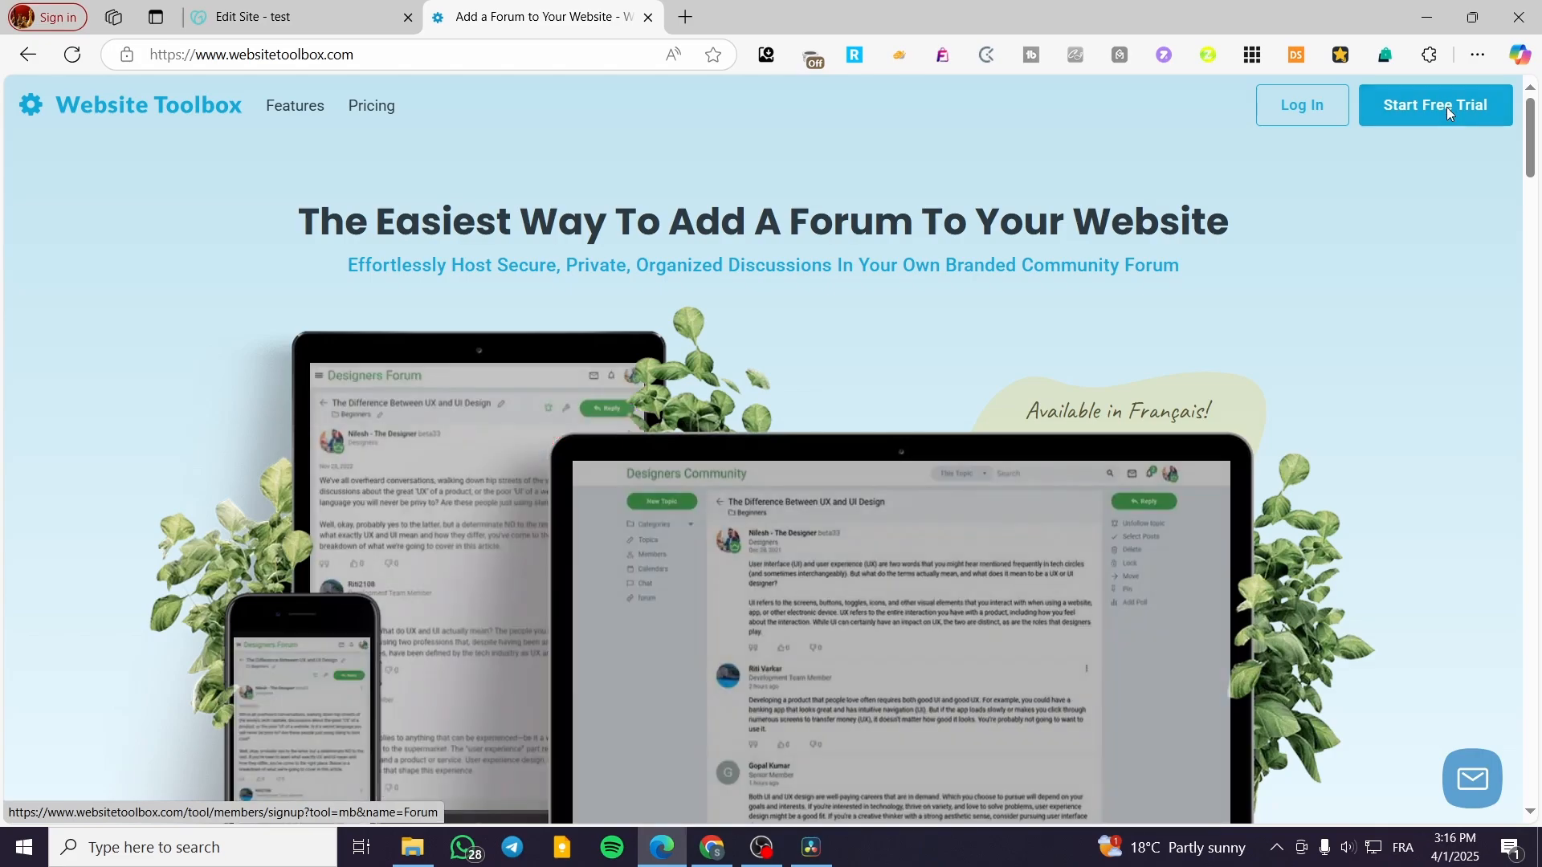
Step: Sign up for the Website Toolbox free trial with e-mail, username and password, and create the forum
left_click(1447, 107)
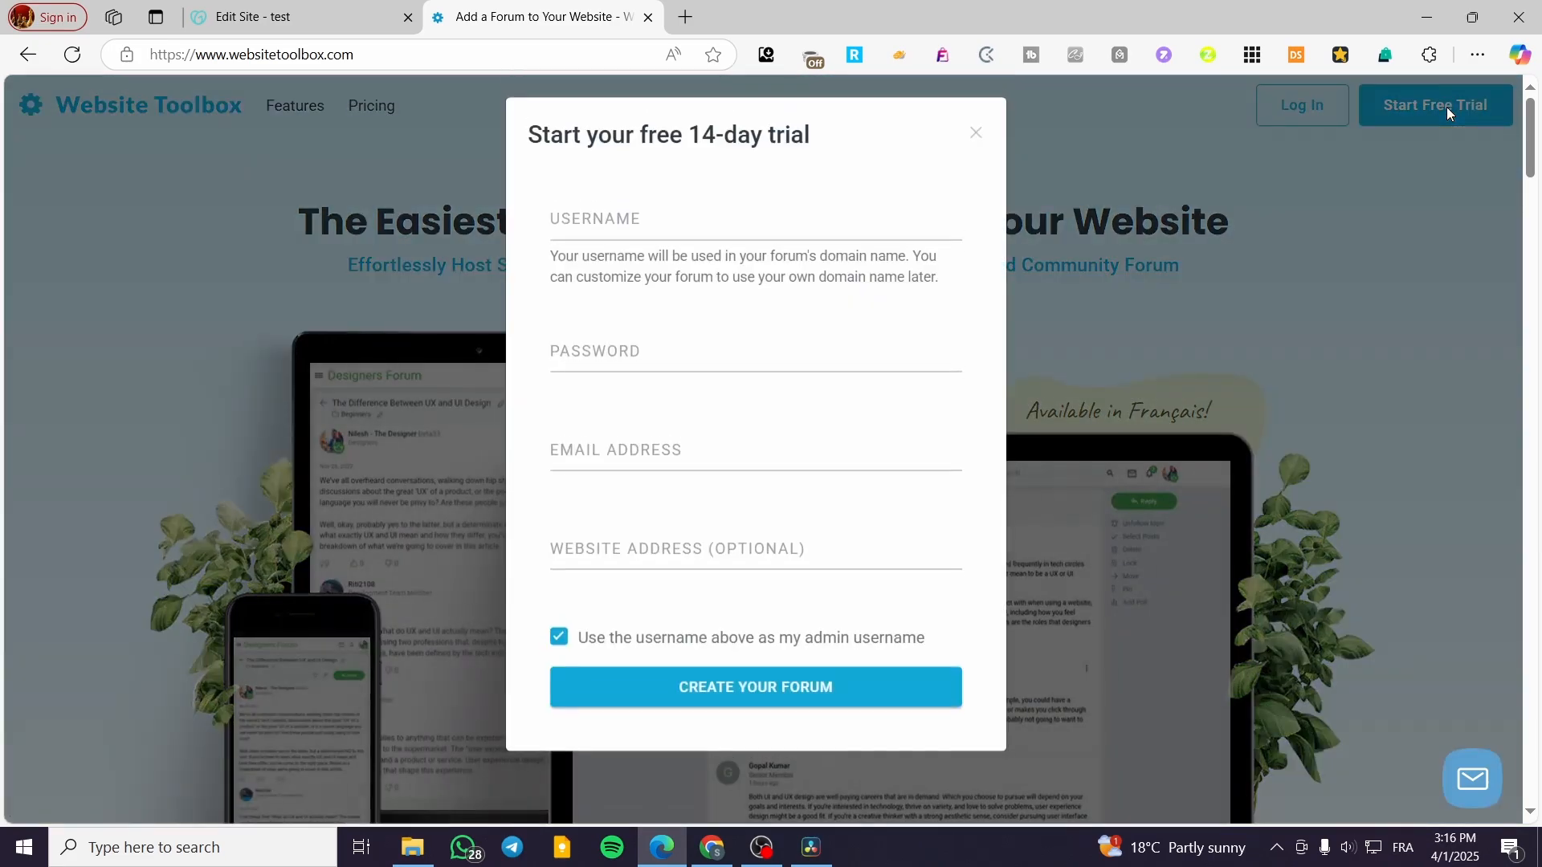
left_click(758, 439)
key("ctrl+v")
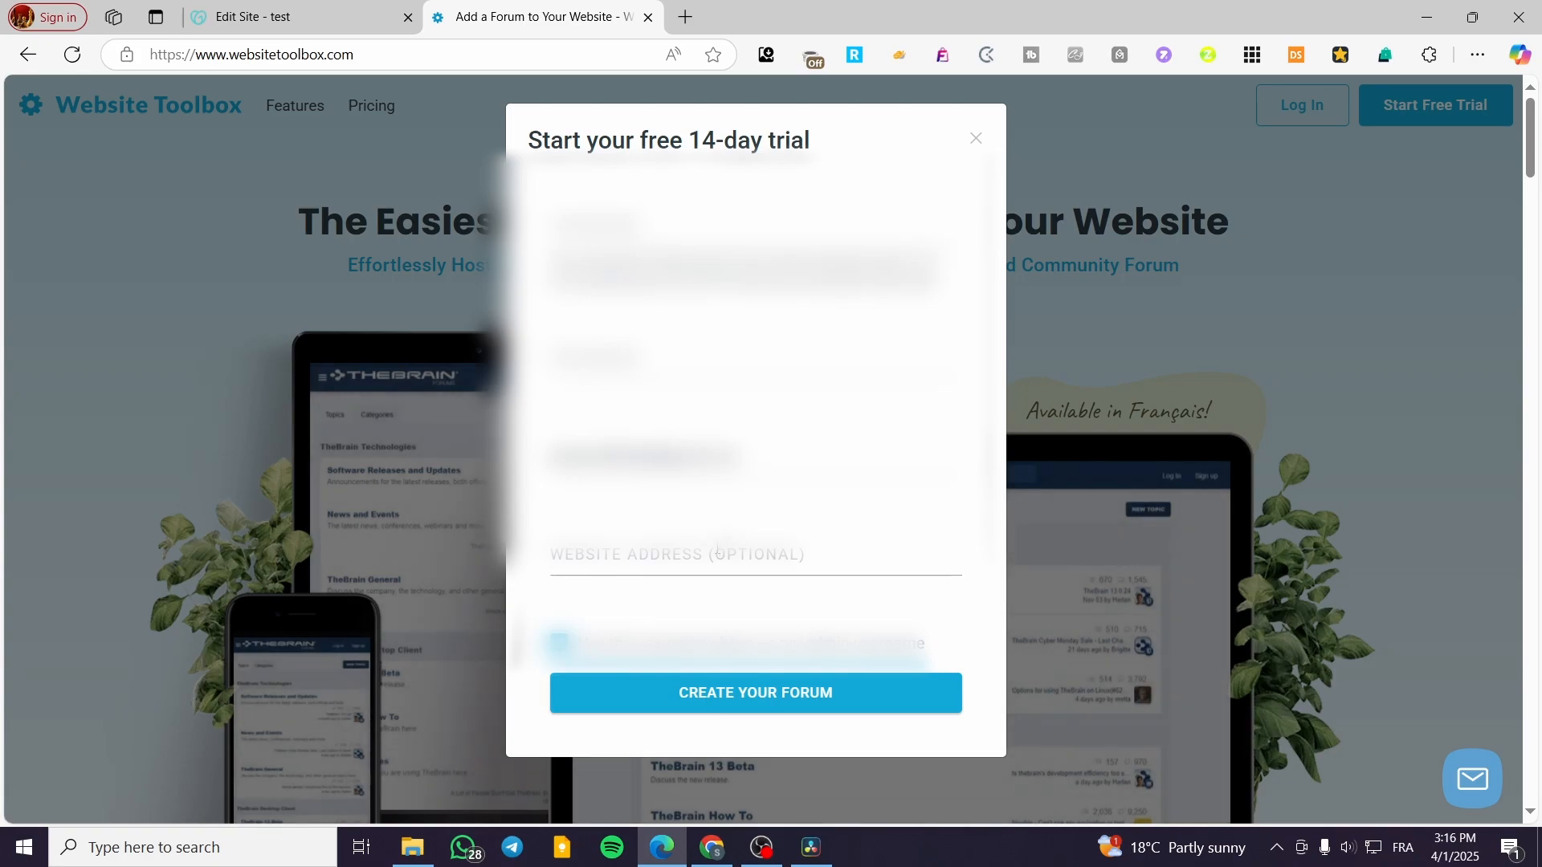
left_click(747, 226)
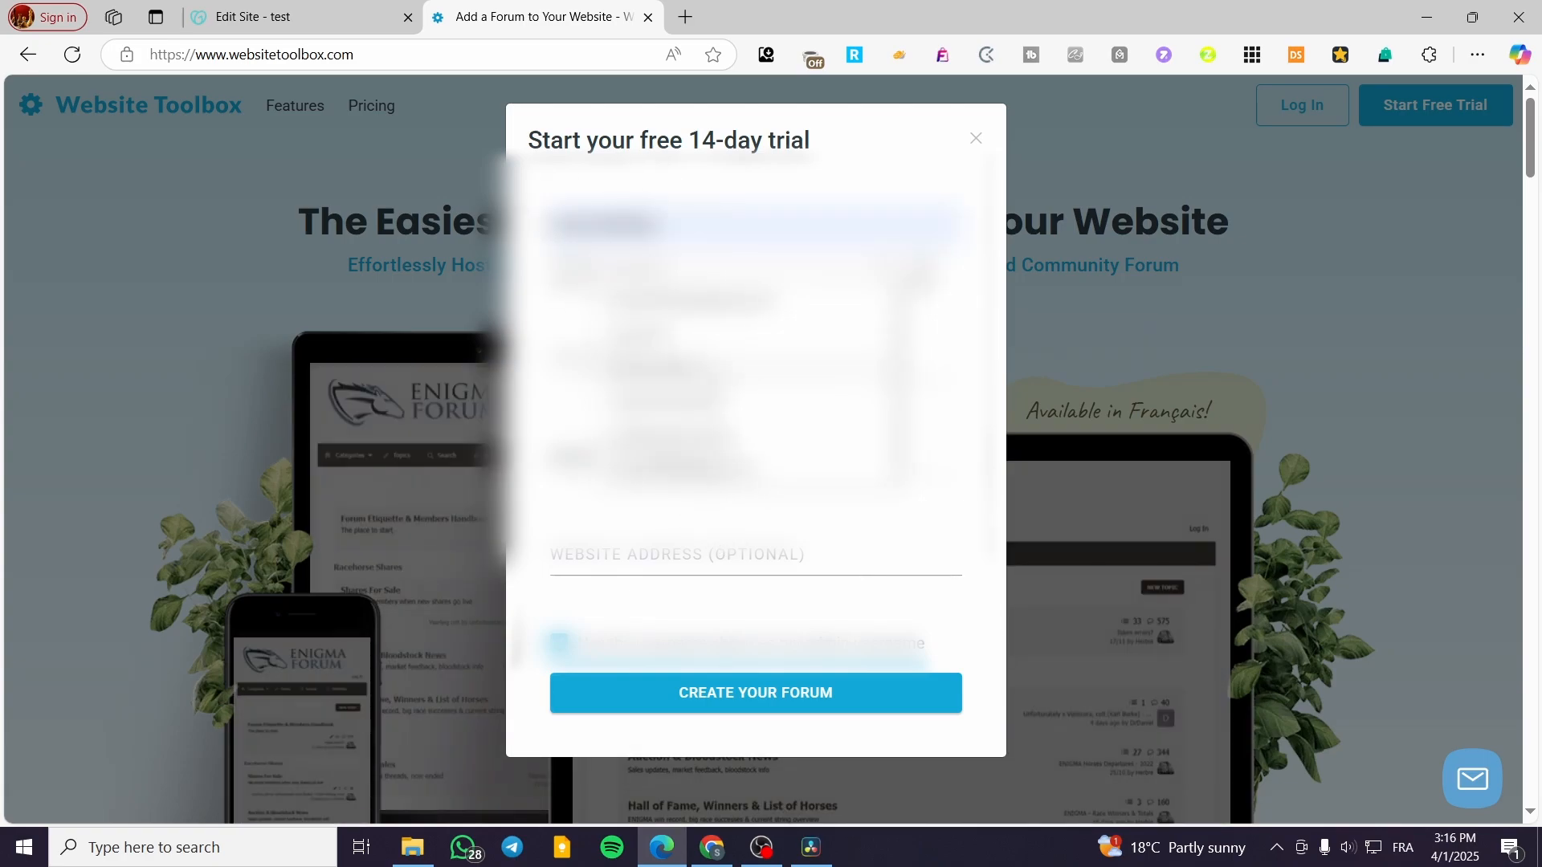
left_click(747, 367)
key("BackSpace")
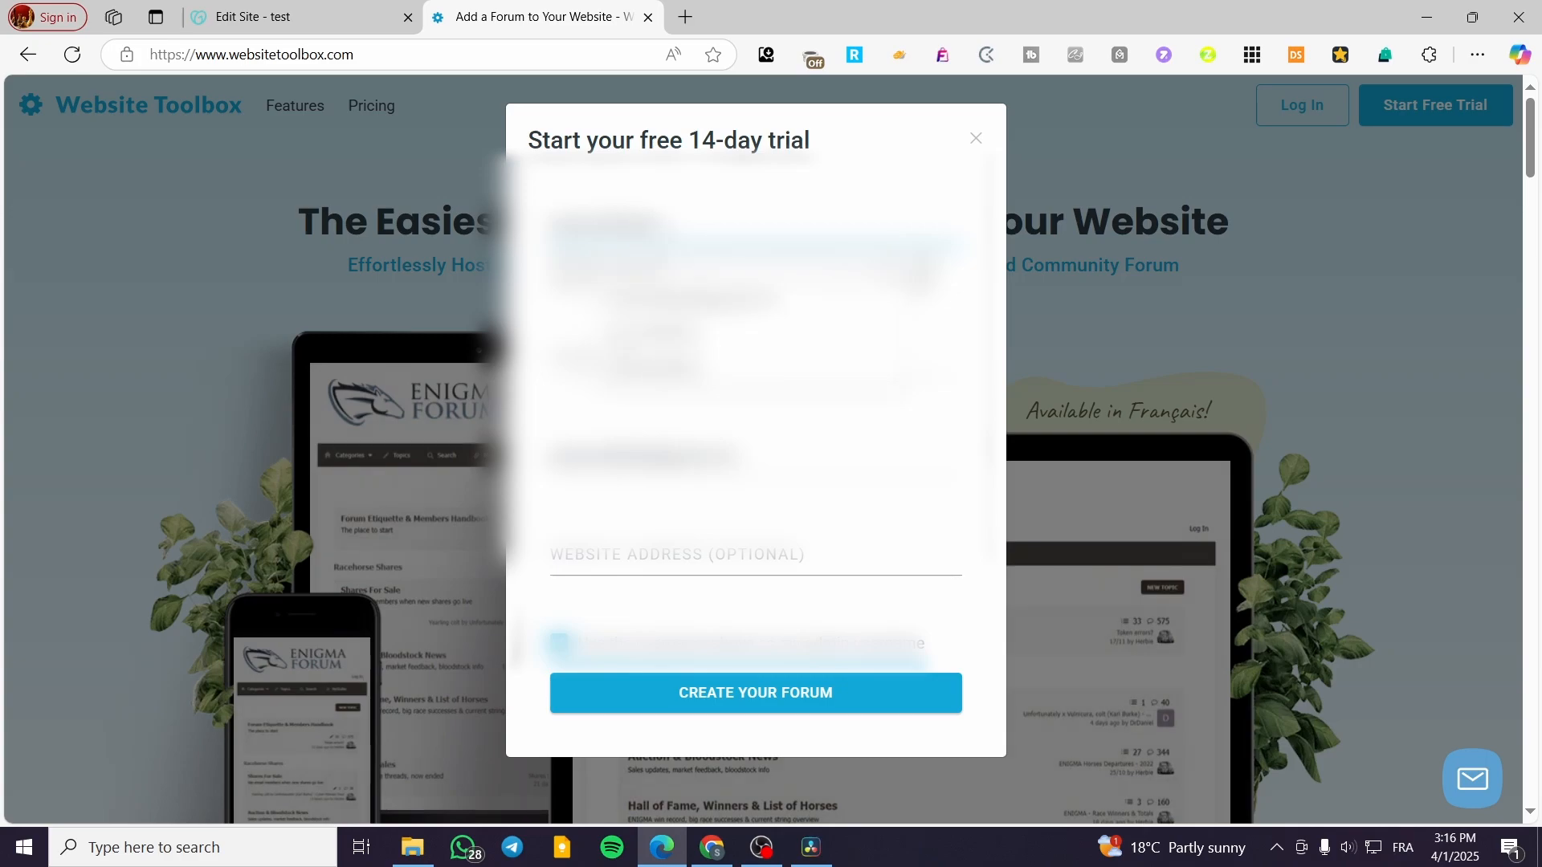
key("BackSpace")
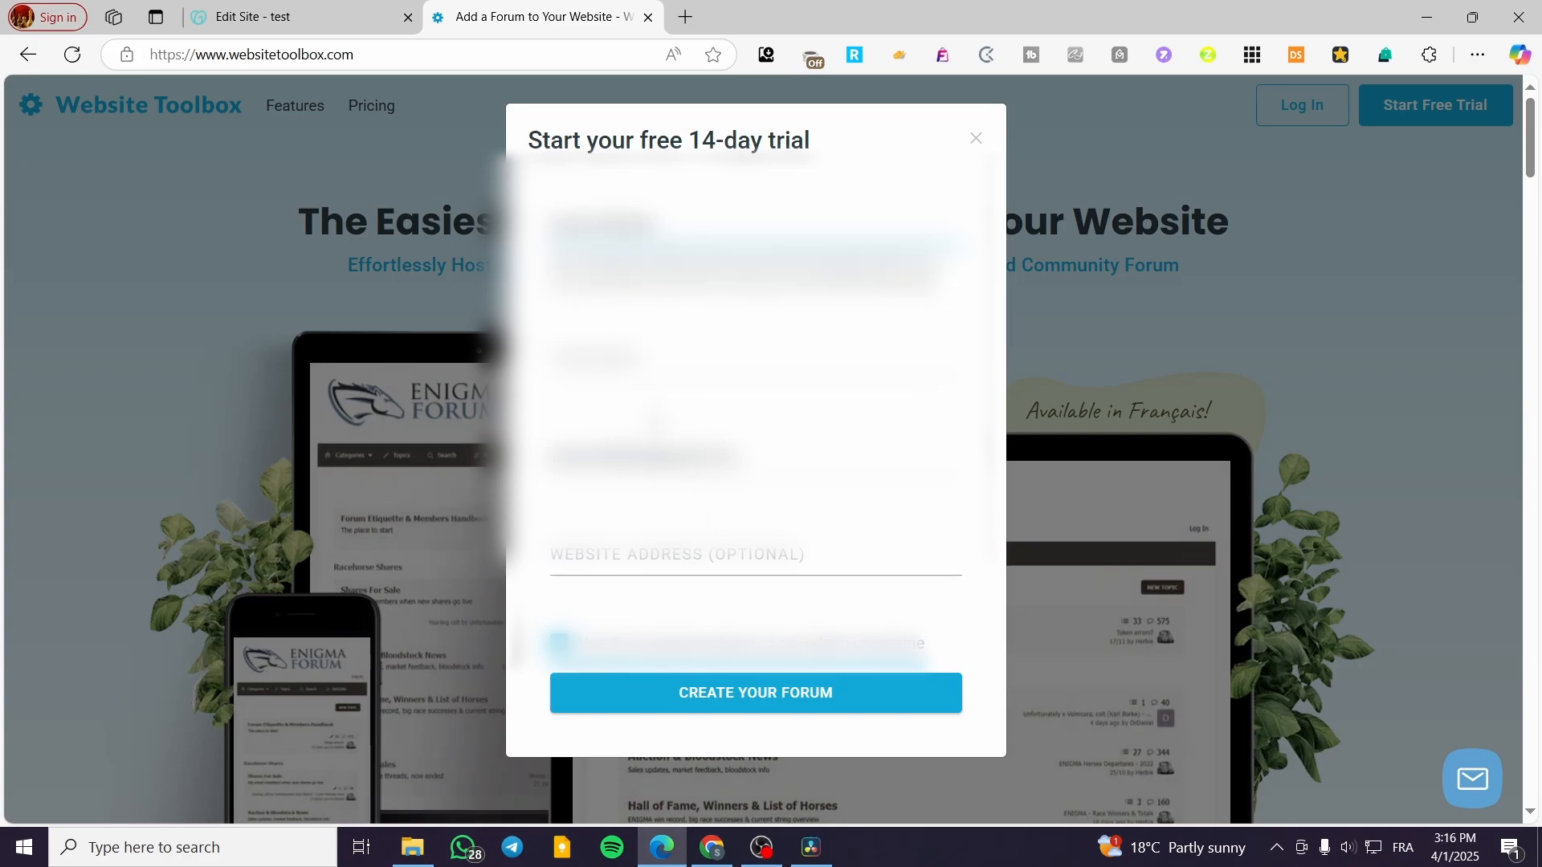
left_click(647, 360)
type("••")
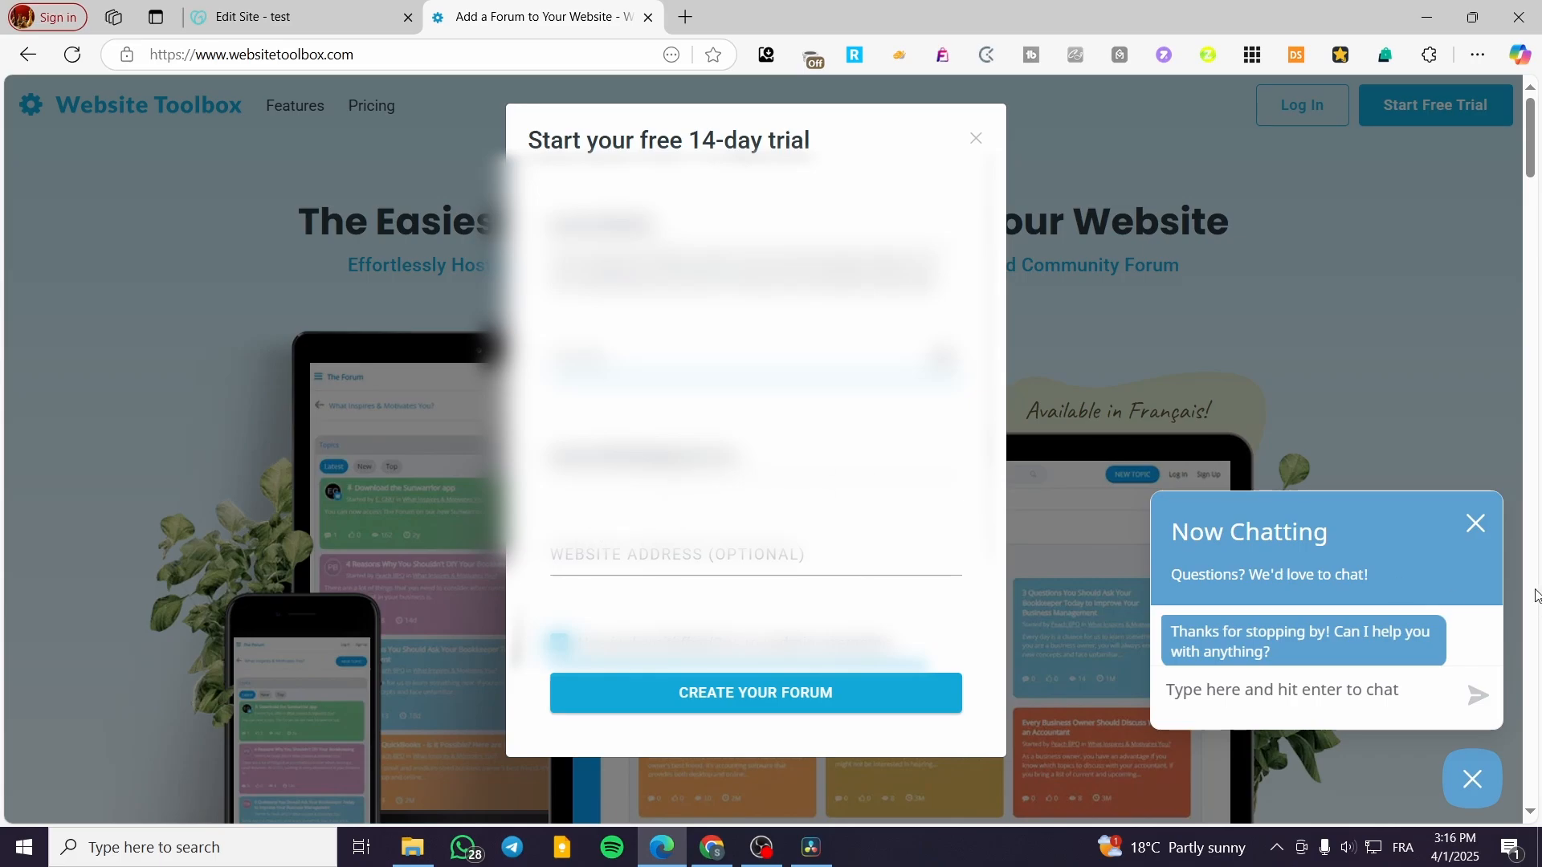
left_click(1477, 528)
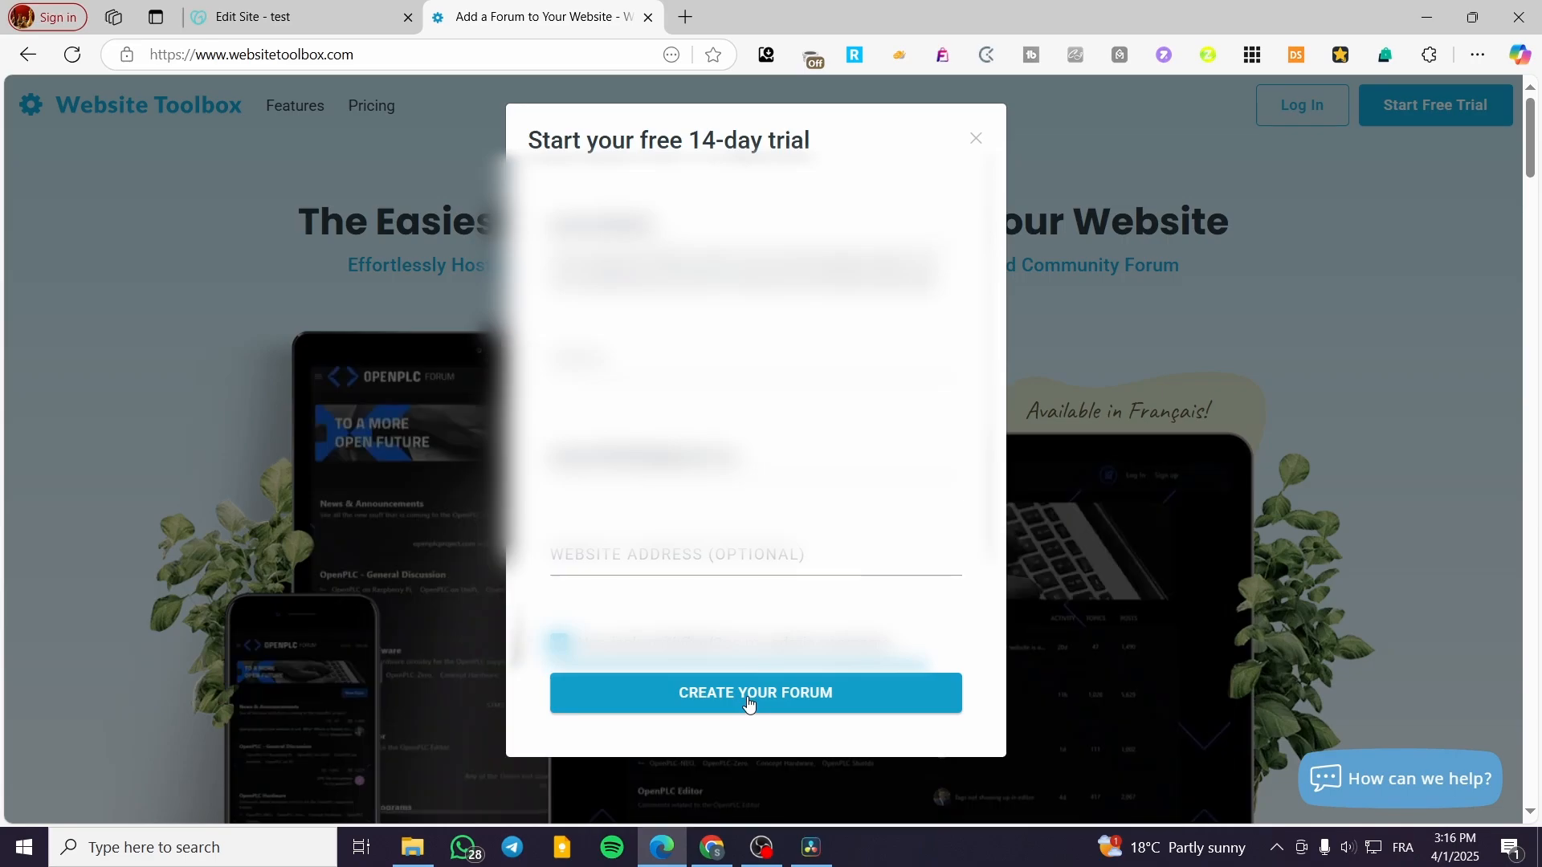
left_click(749, 701)
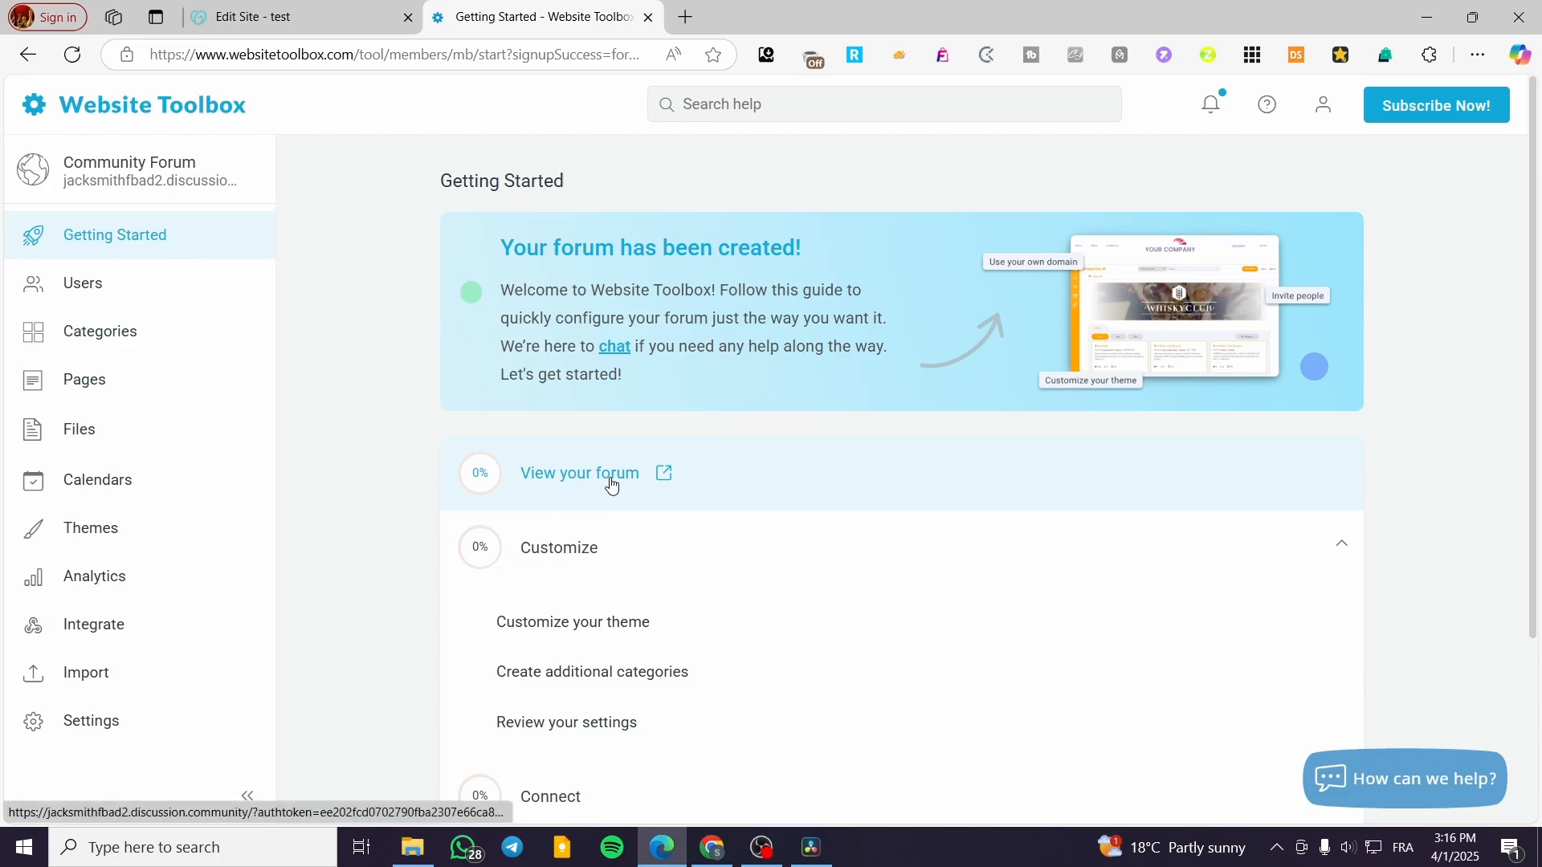
Step: Open the new forum in a new tab, decline push notifications, and show its Topics list
scroll(595, 530, "down", 3)
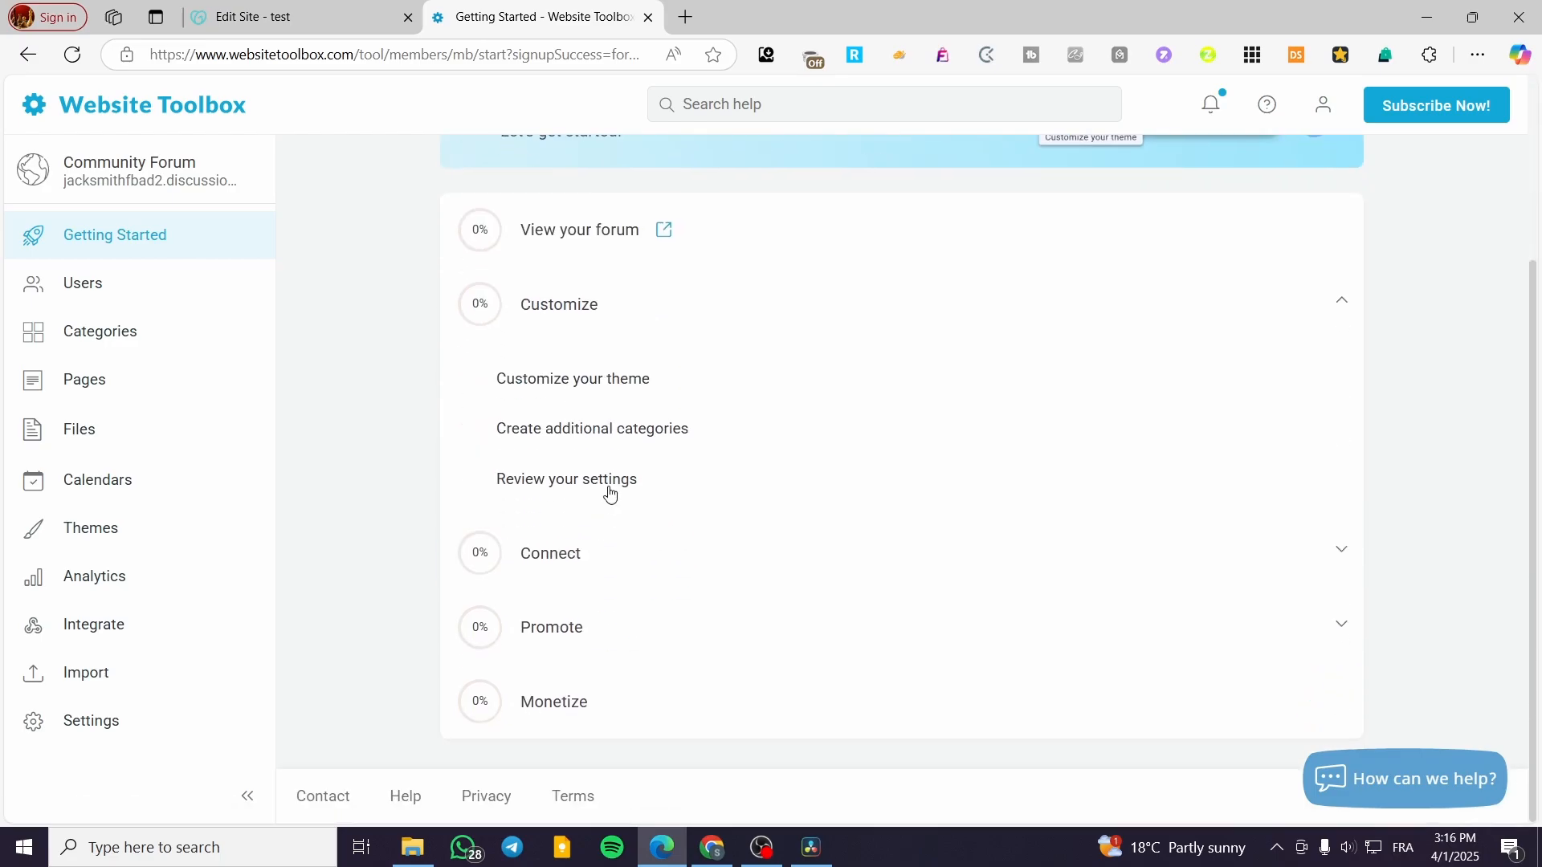
scroll(595, 533, "up", 3)
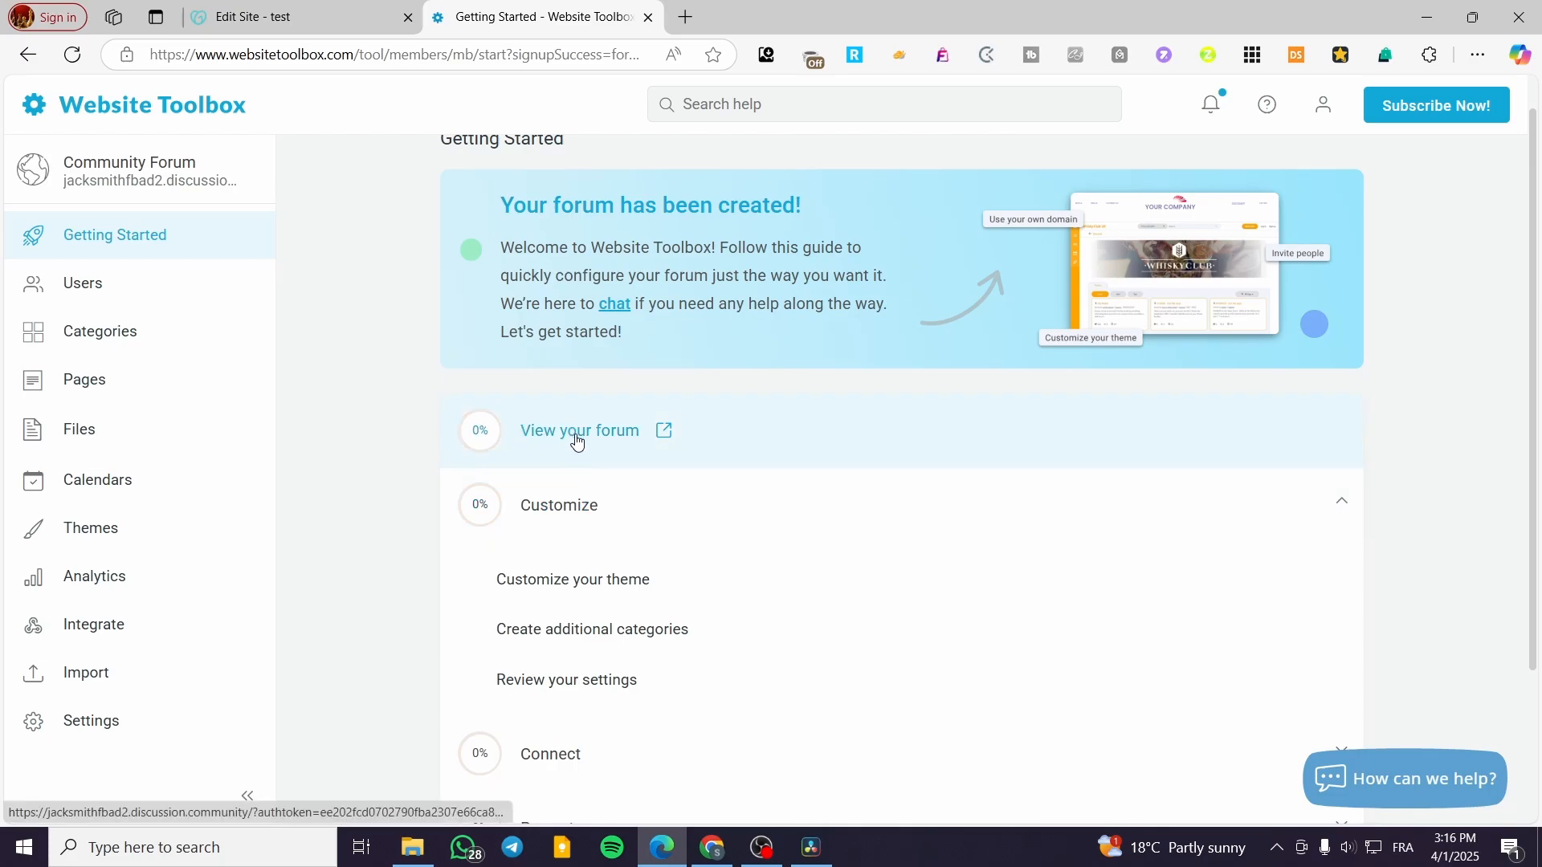
left_click(572, 433)
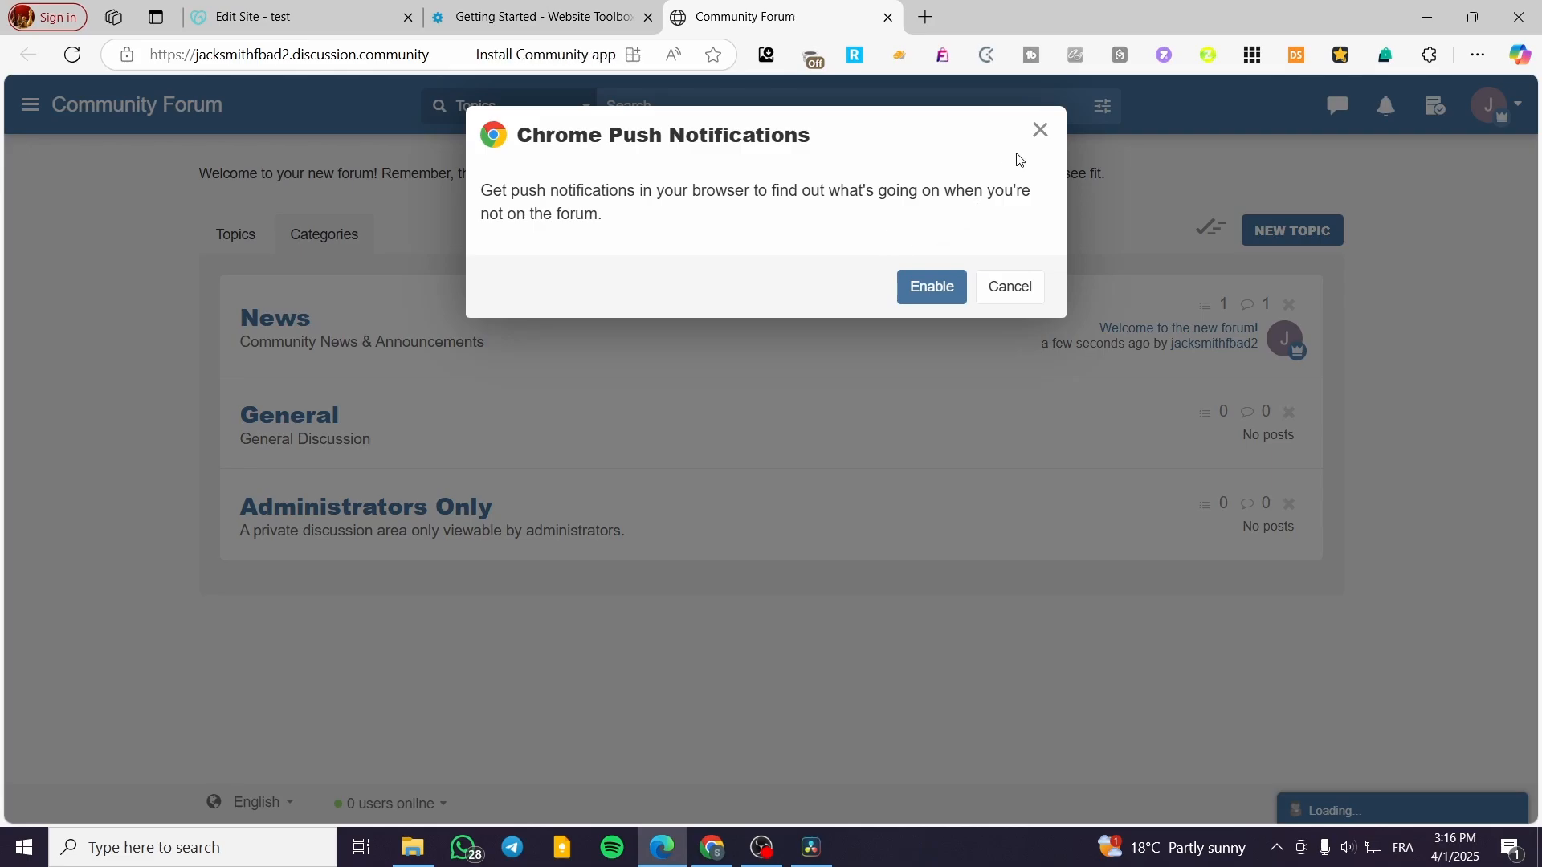
left_click(1041, 131)
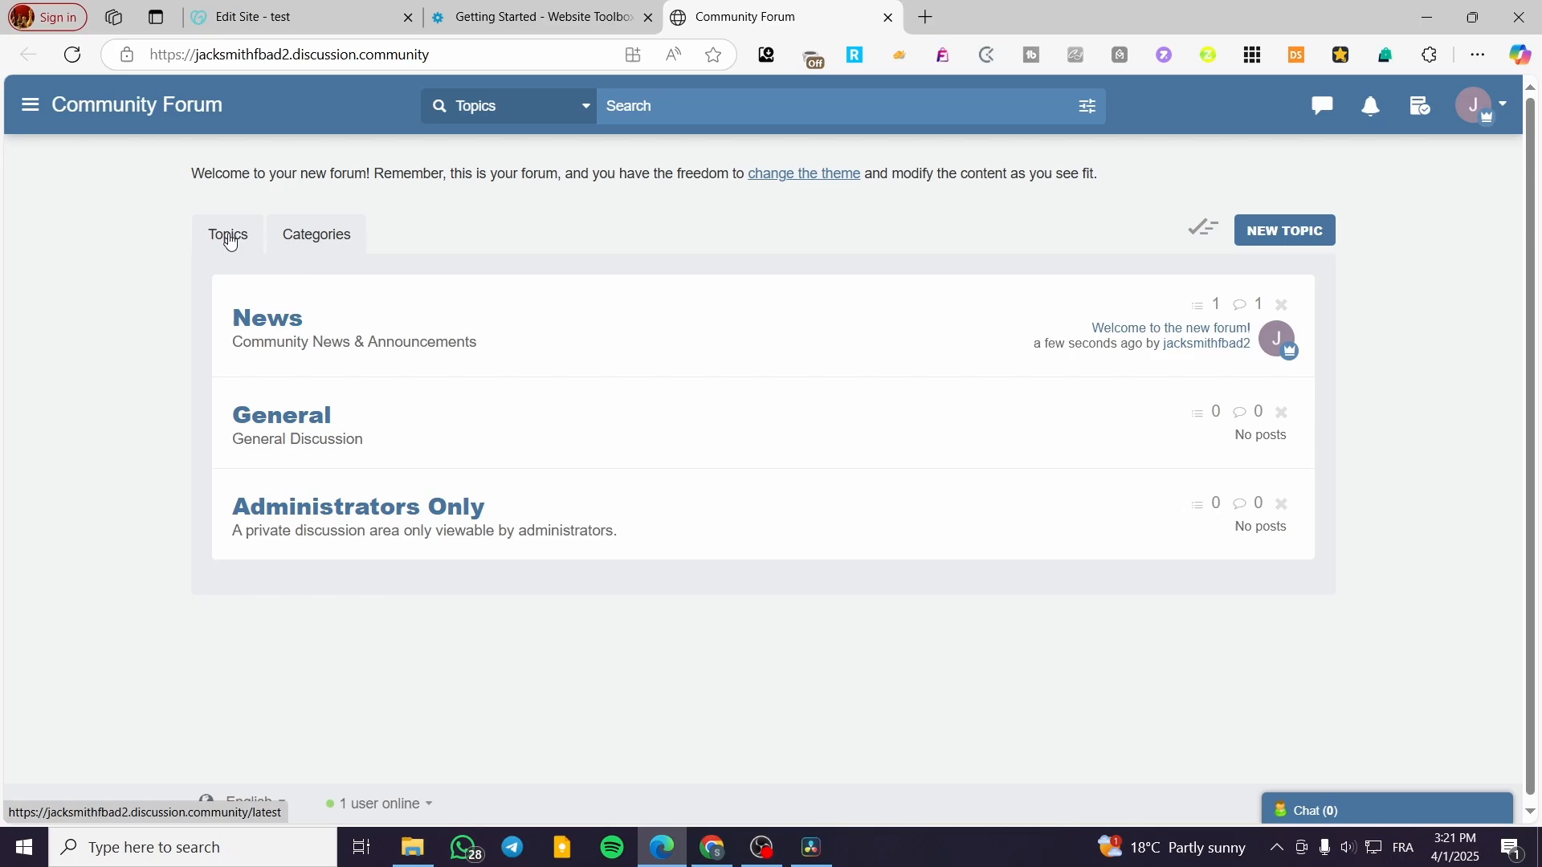
left_click(229, 238)
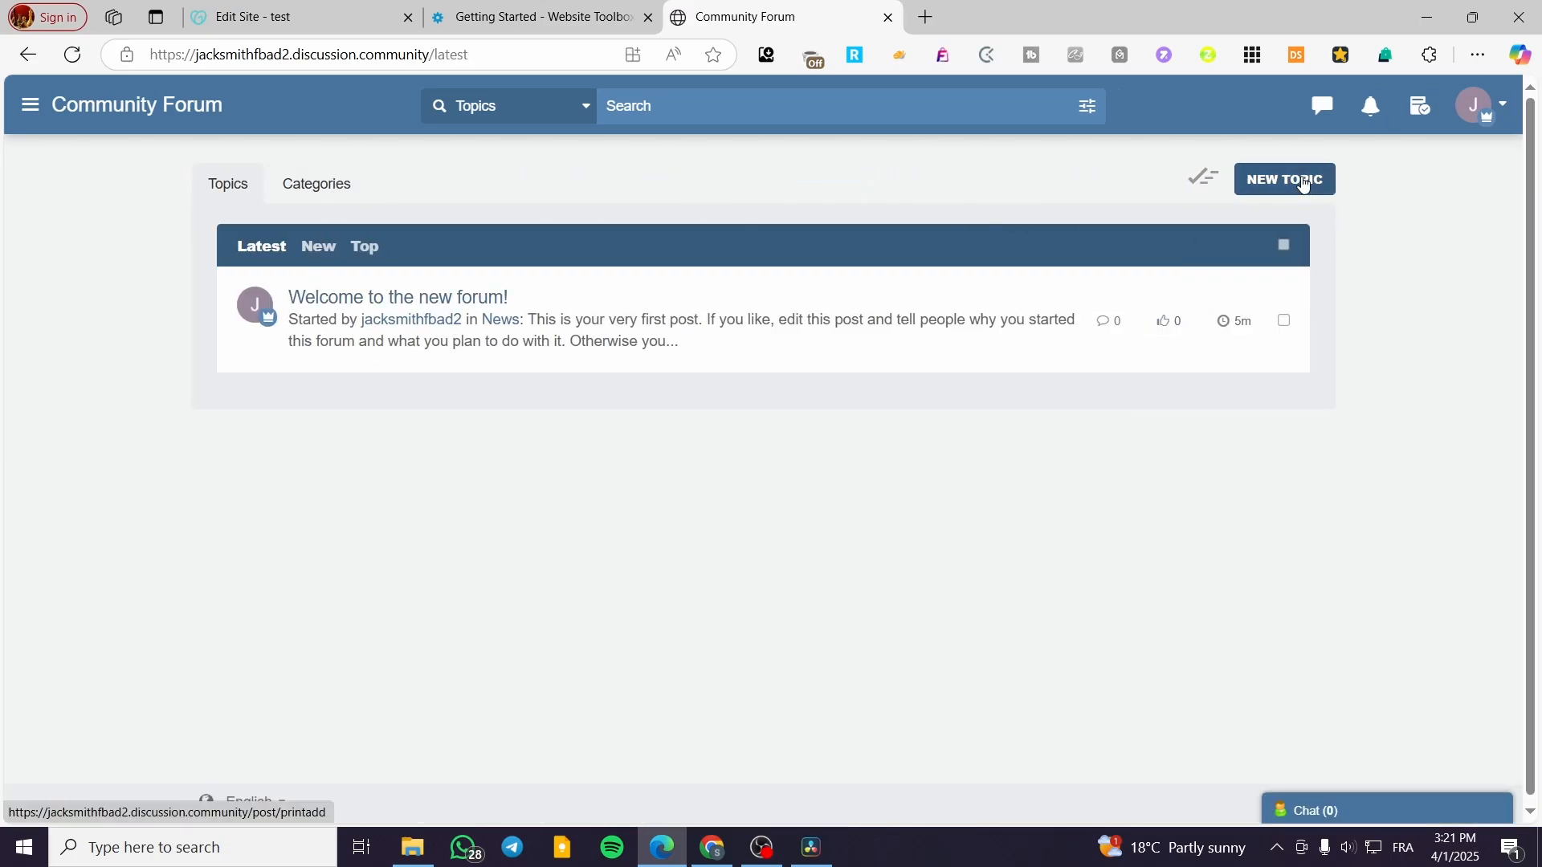
Step: Explore the New Topic composer's Category list, HTML source view and Poll tab without posting
left_click(1301, 183)
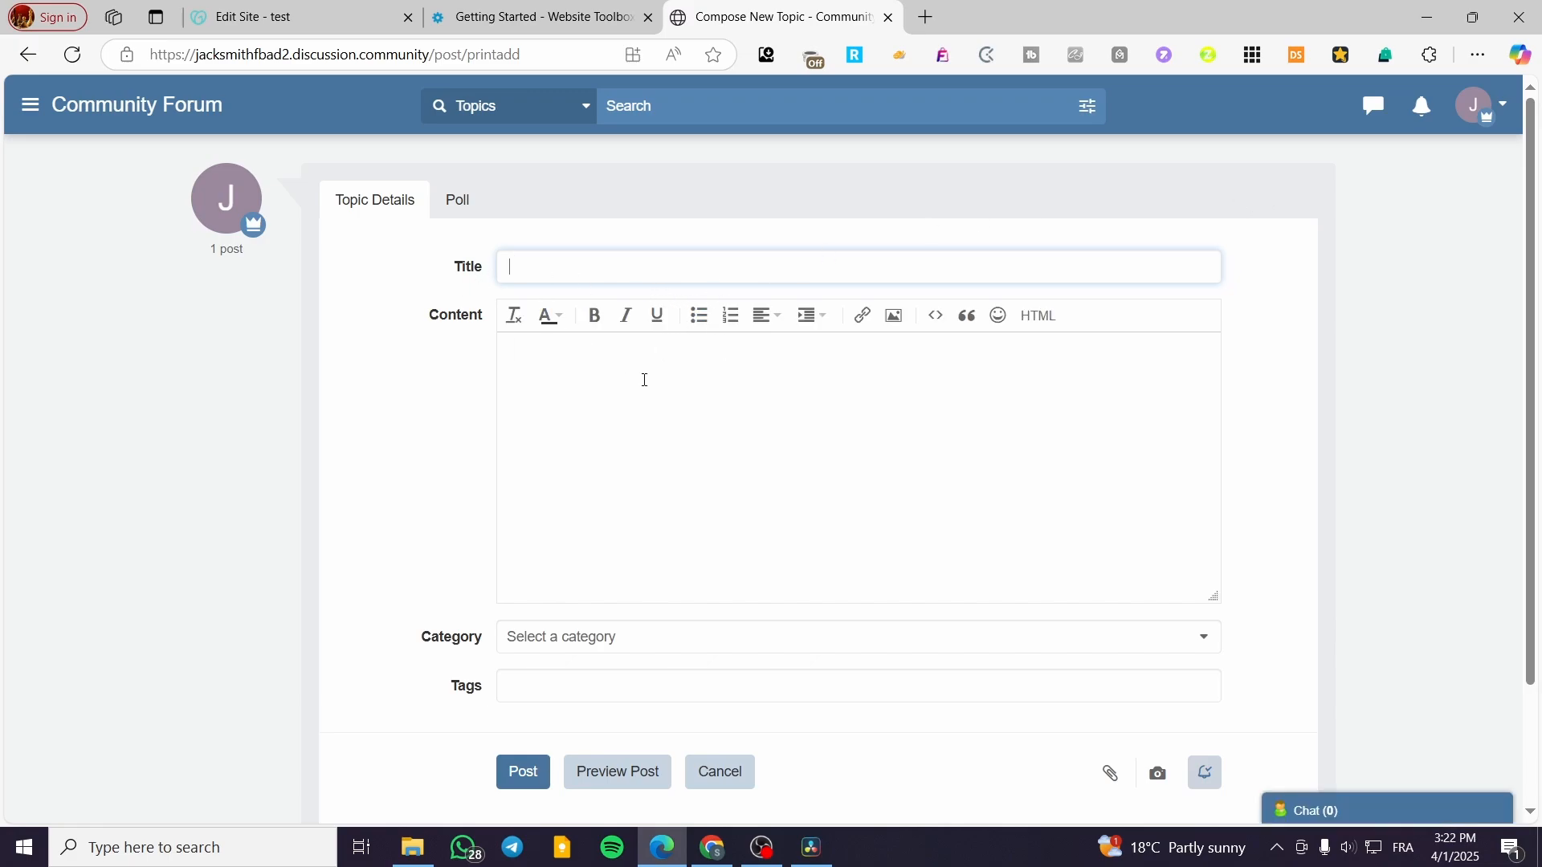
left_click(620, 639)
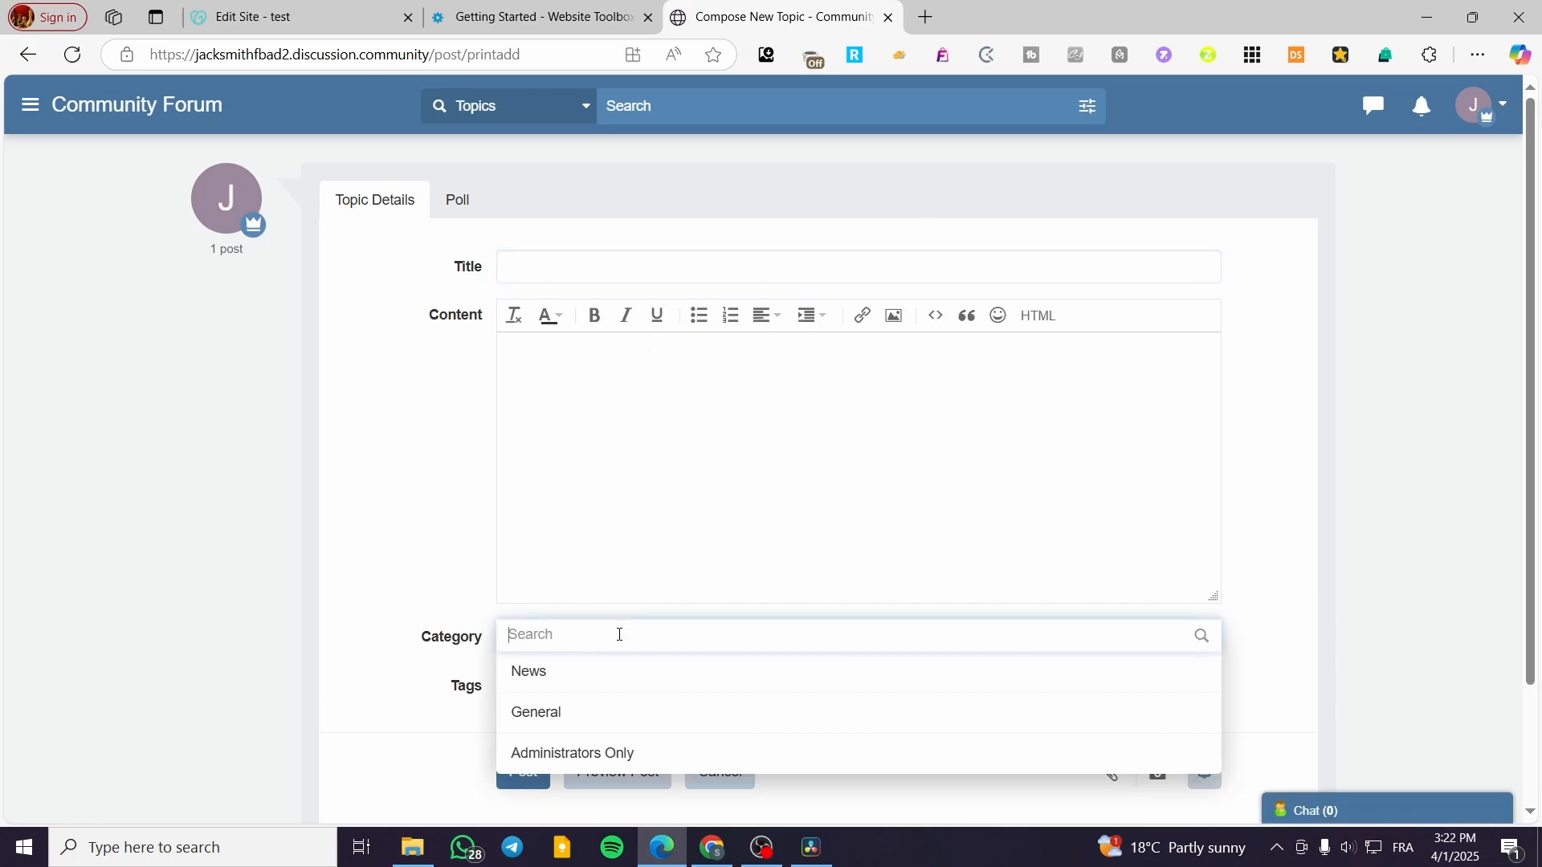
left_click(464, 633)
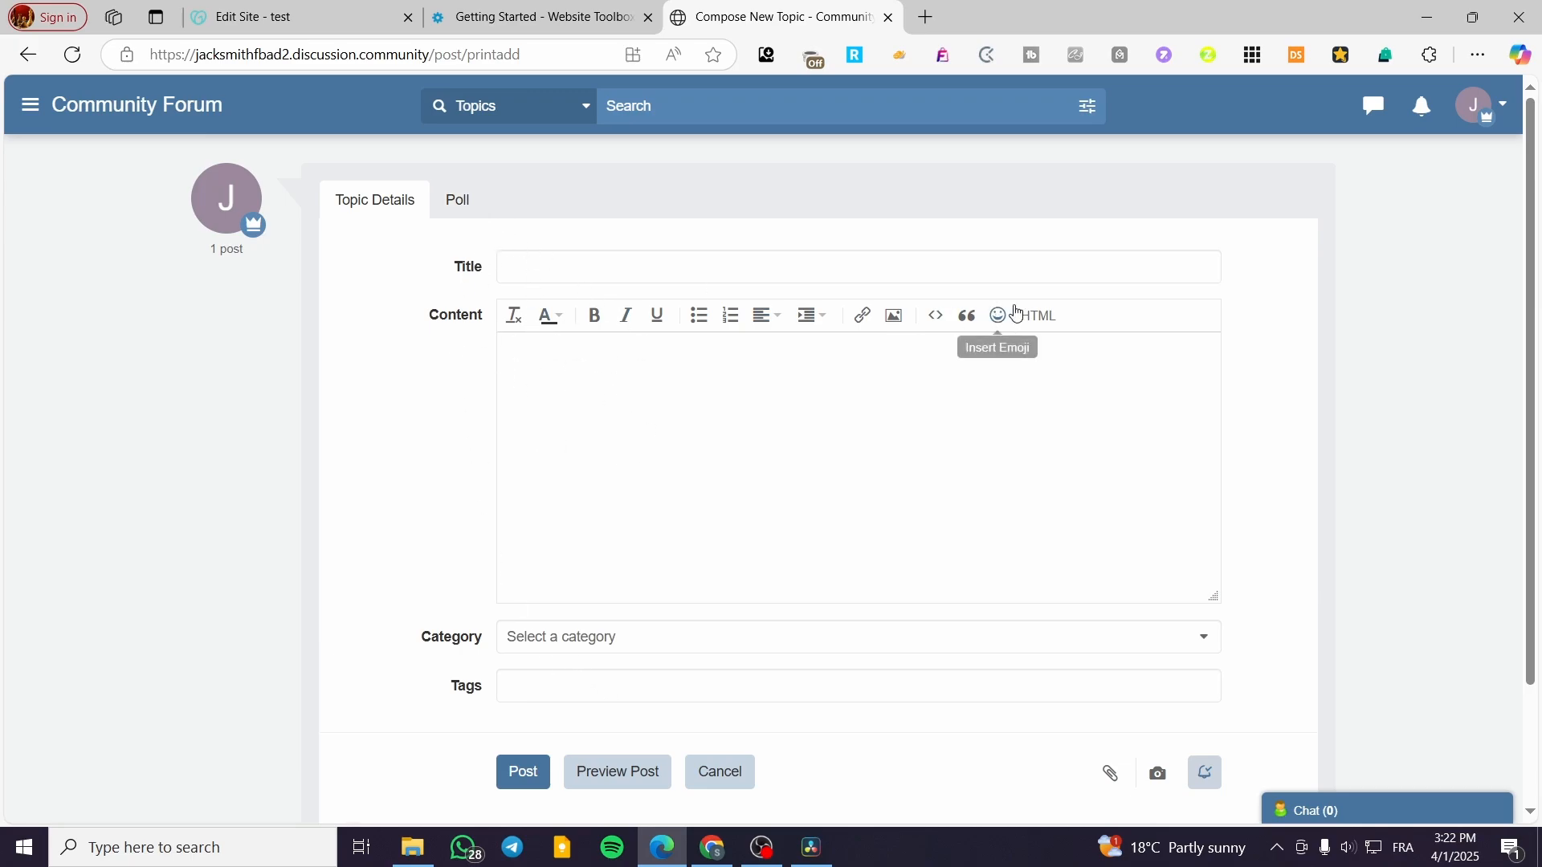
left_click(1057, 320)
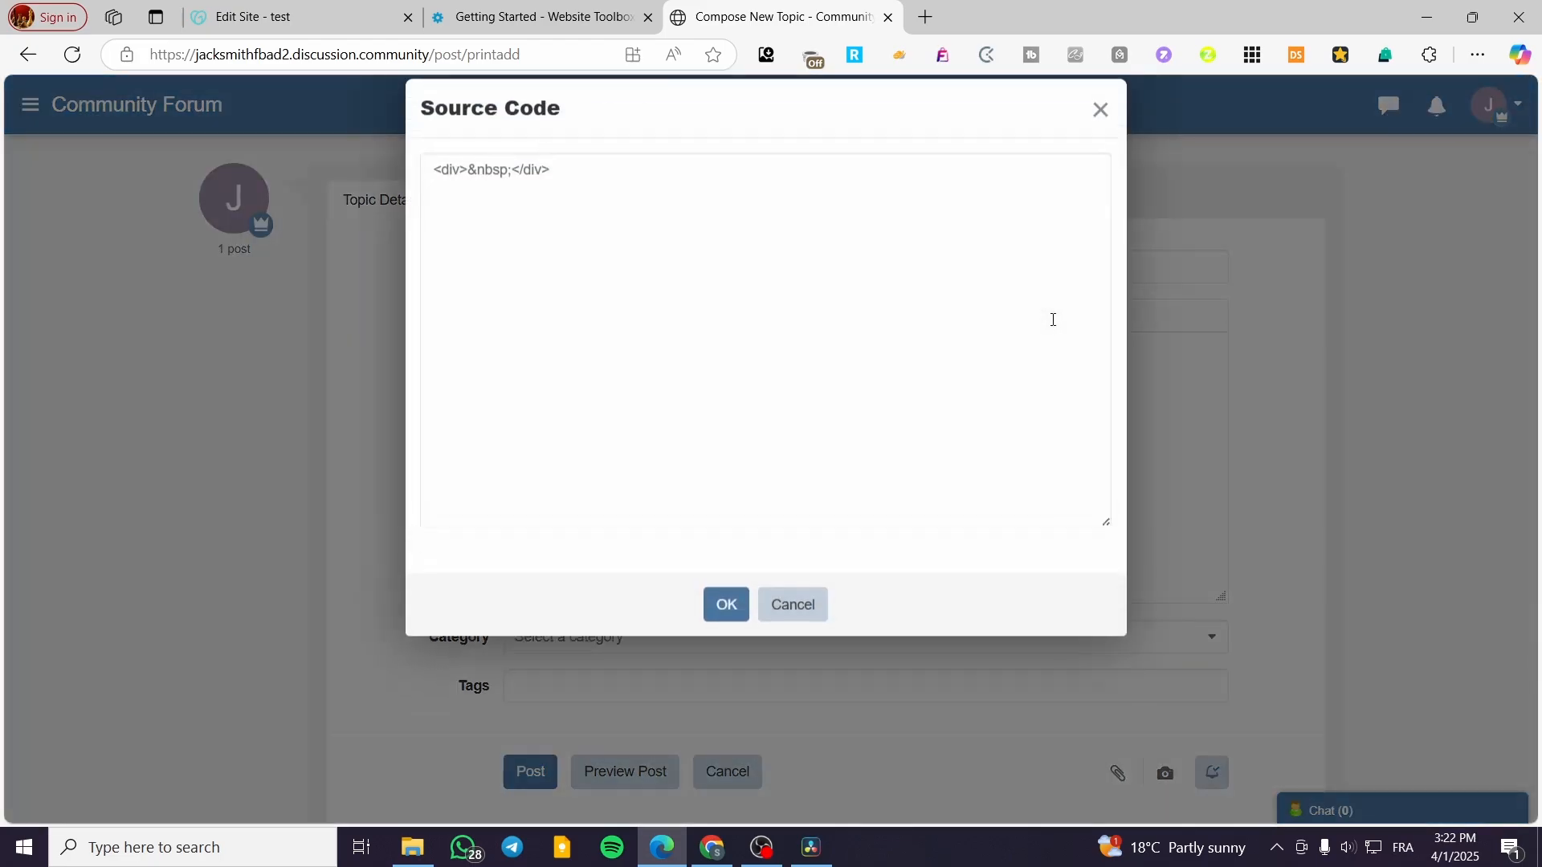
left_click(1100, 129)
left_click(462, 203)
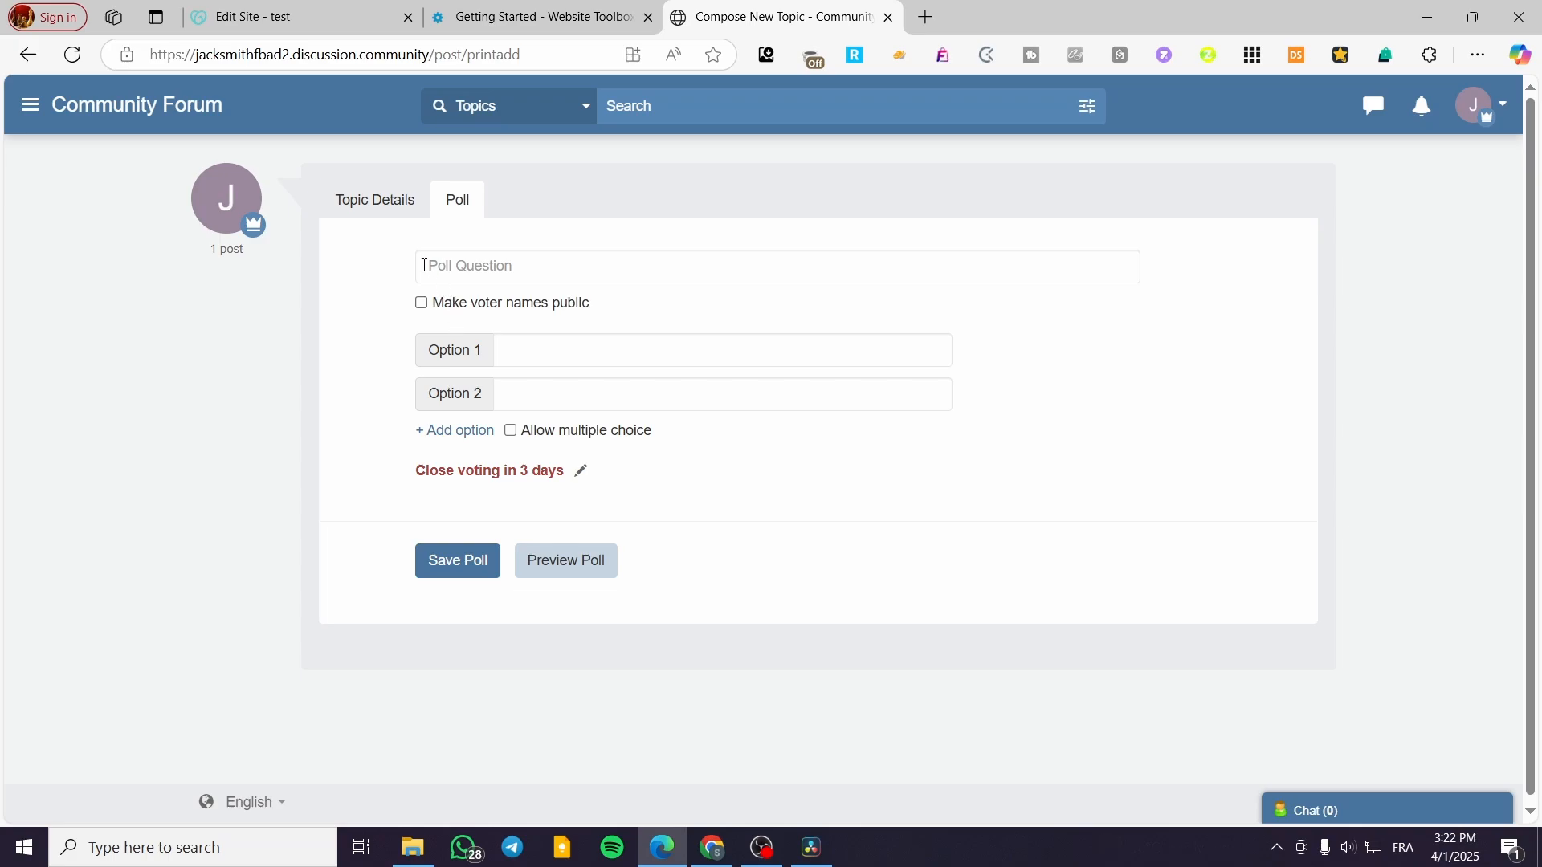
Step: Set the forum search scope to Members, return to forum home, then back to Getting Started
left_click(541, 108)
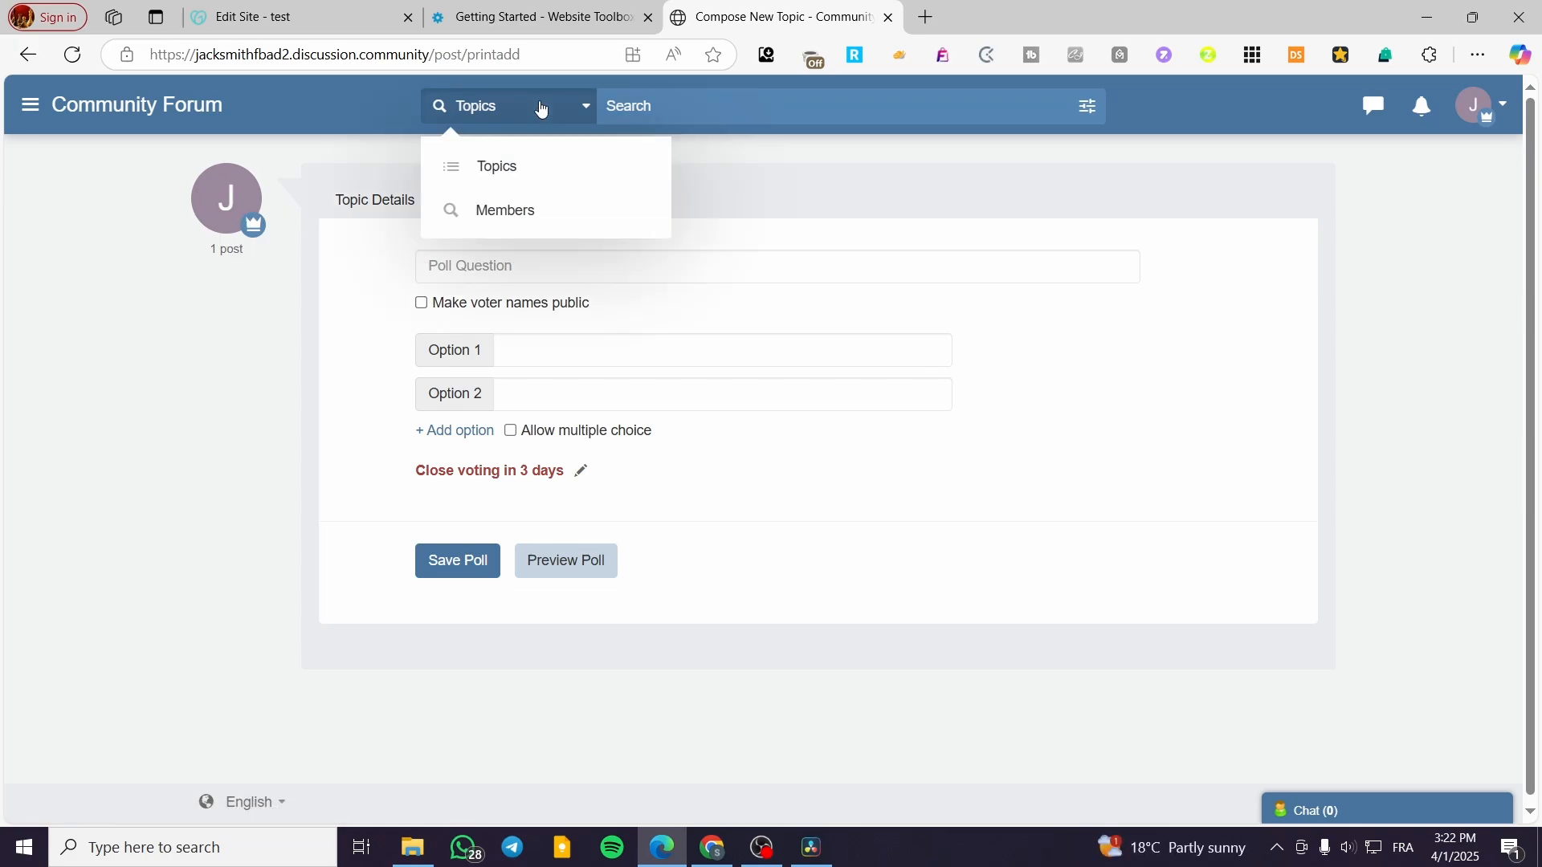
left_click(570, 234)
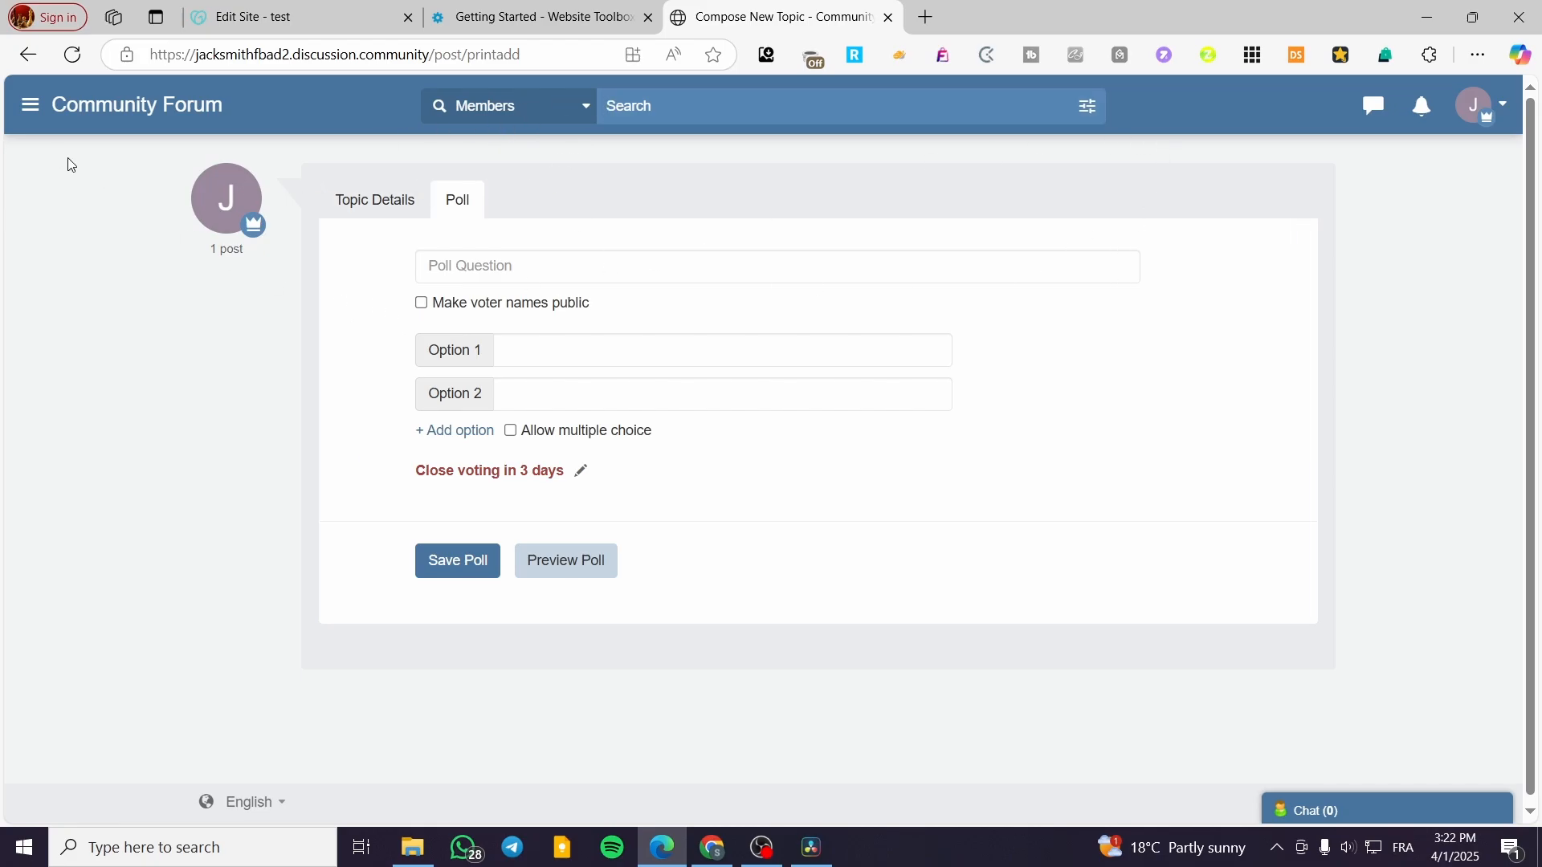
left_click(135, 107)
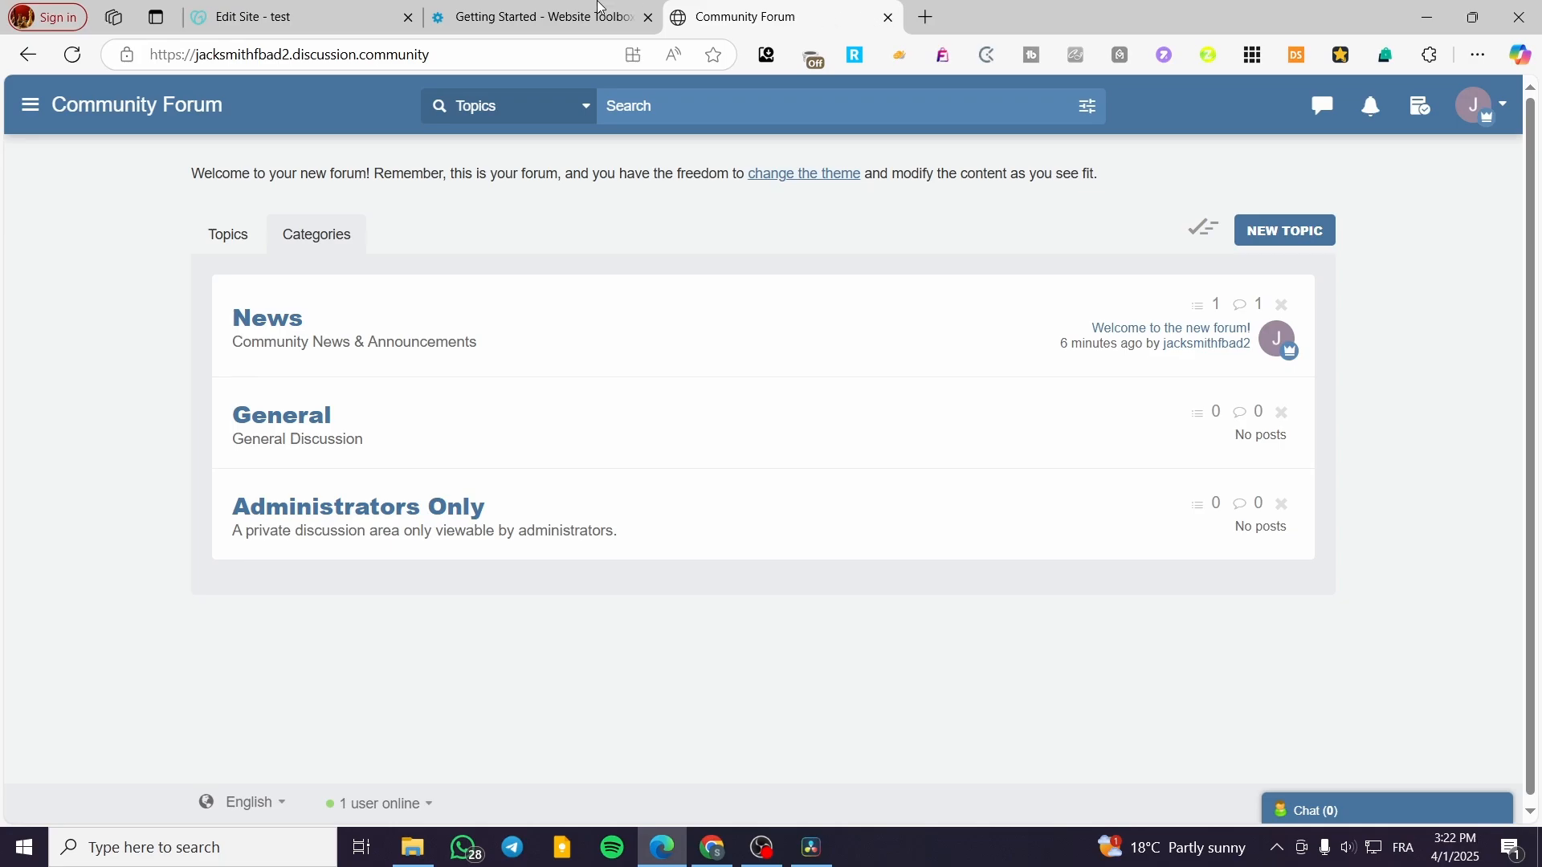
left_click(600, 7)
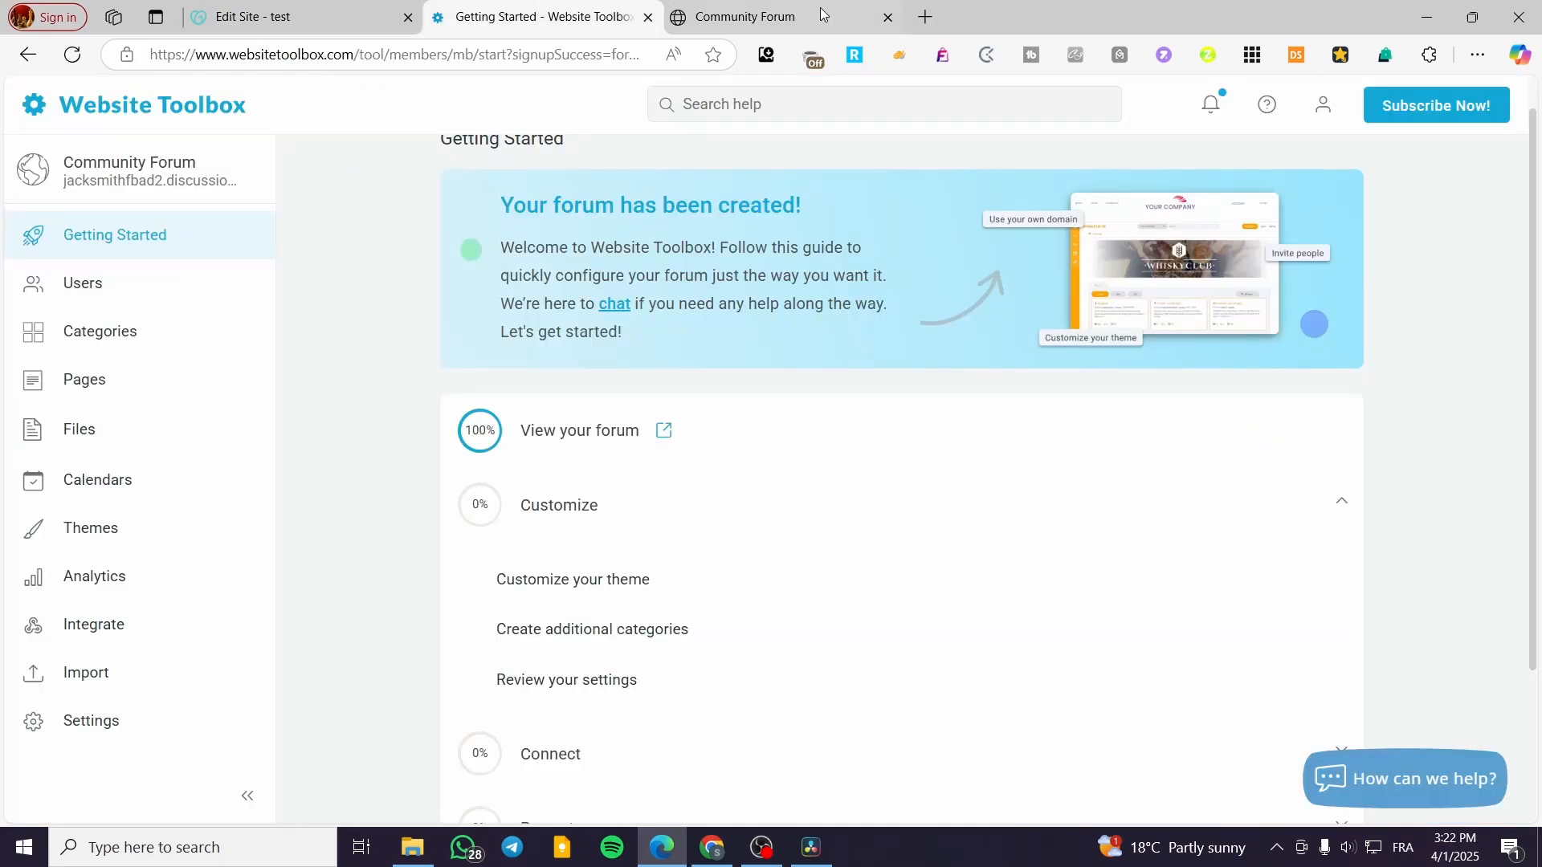
Step: Close the forum tab and open Customize your theme to browse the Themes list
left_click(888, 18)
left_click(551, 518)
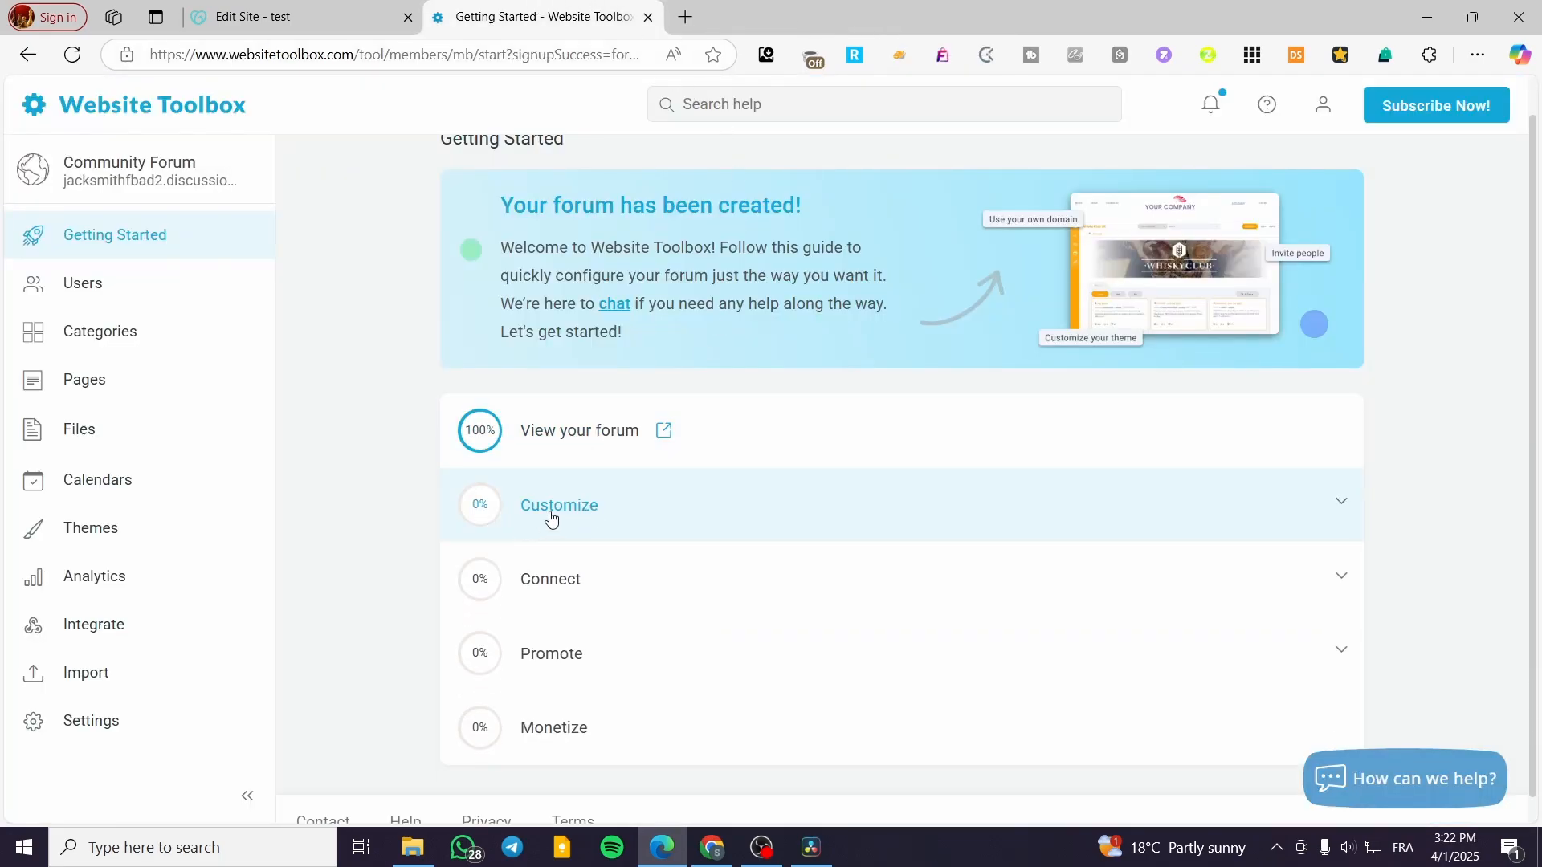
left_click(550, 518)
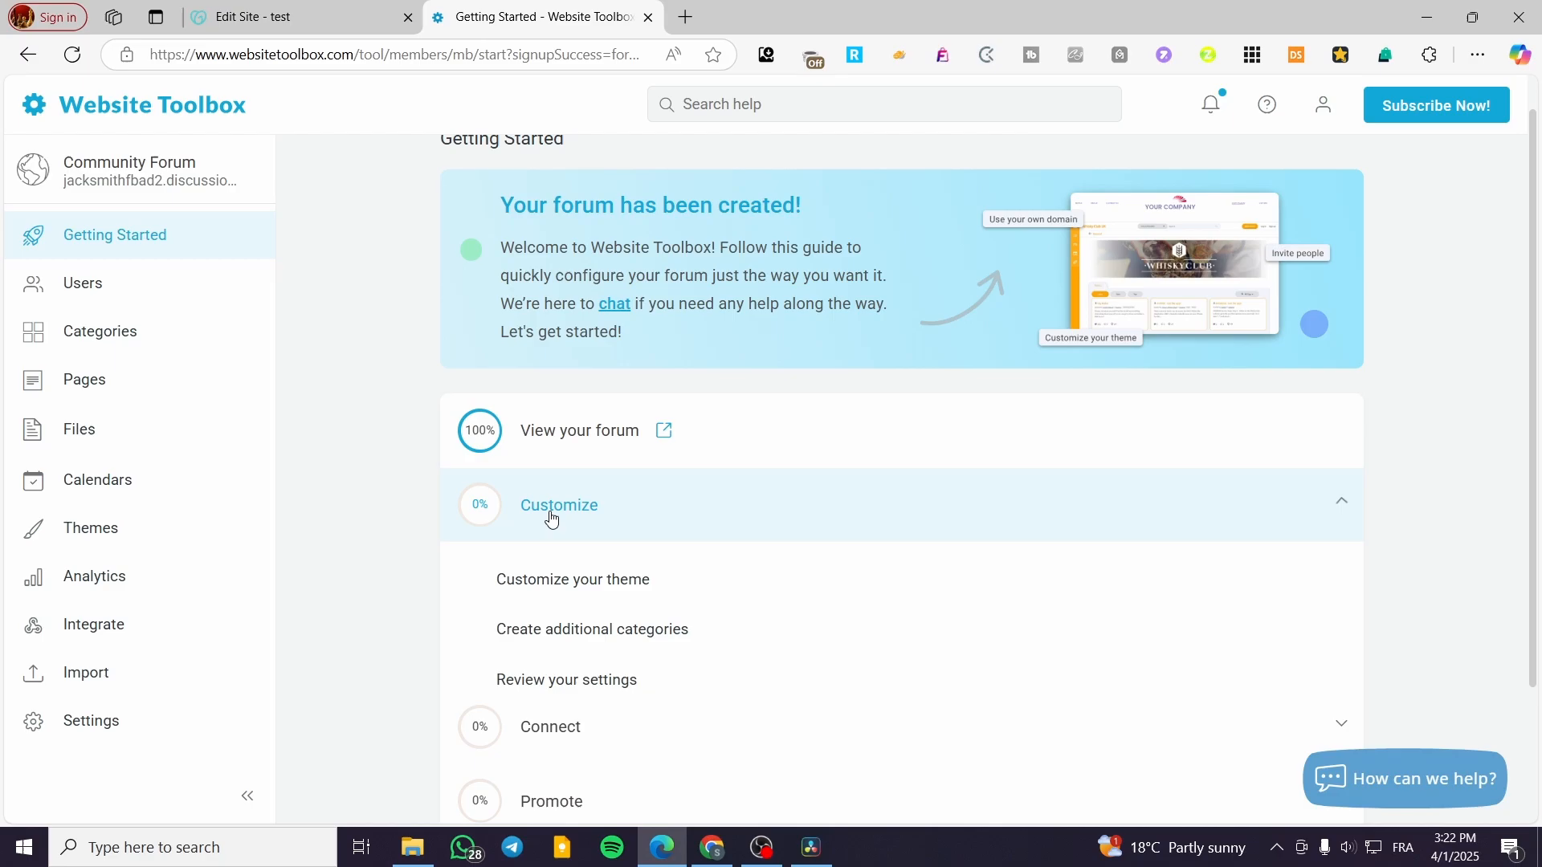
left_click(562, 592)
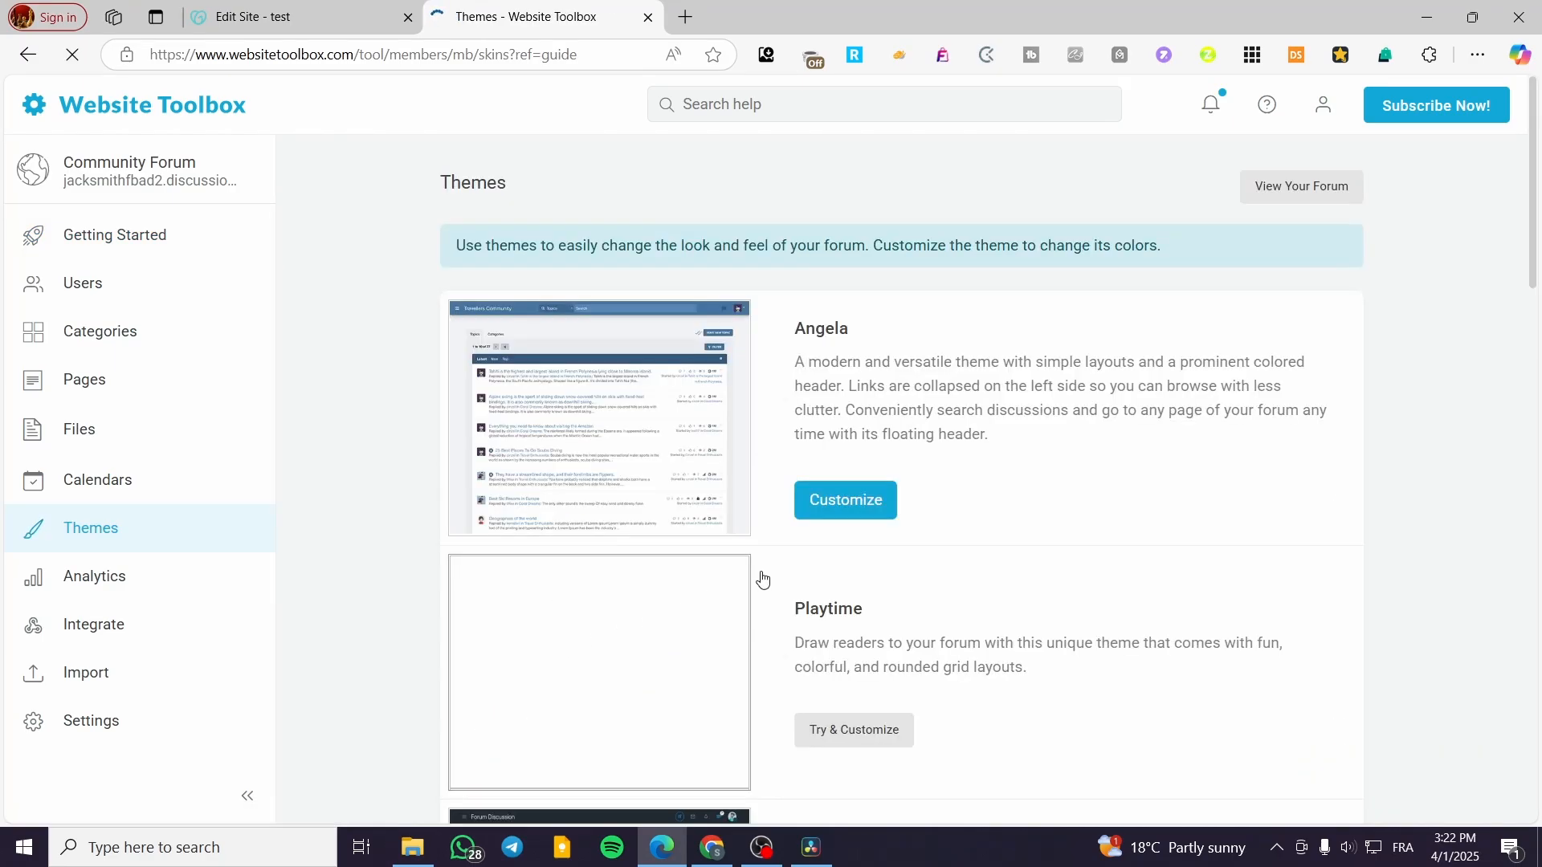
scroll(1028, 522, "down", 1)
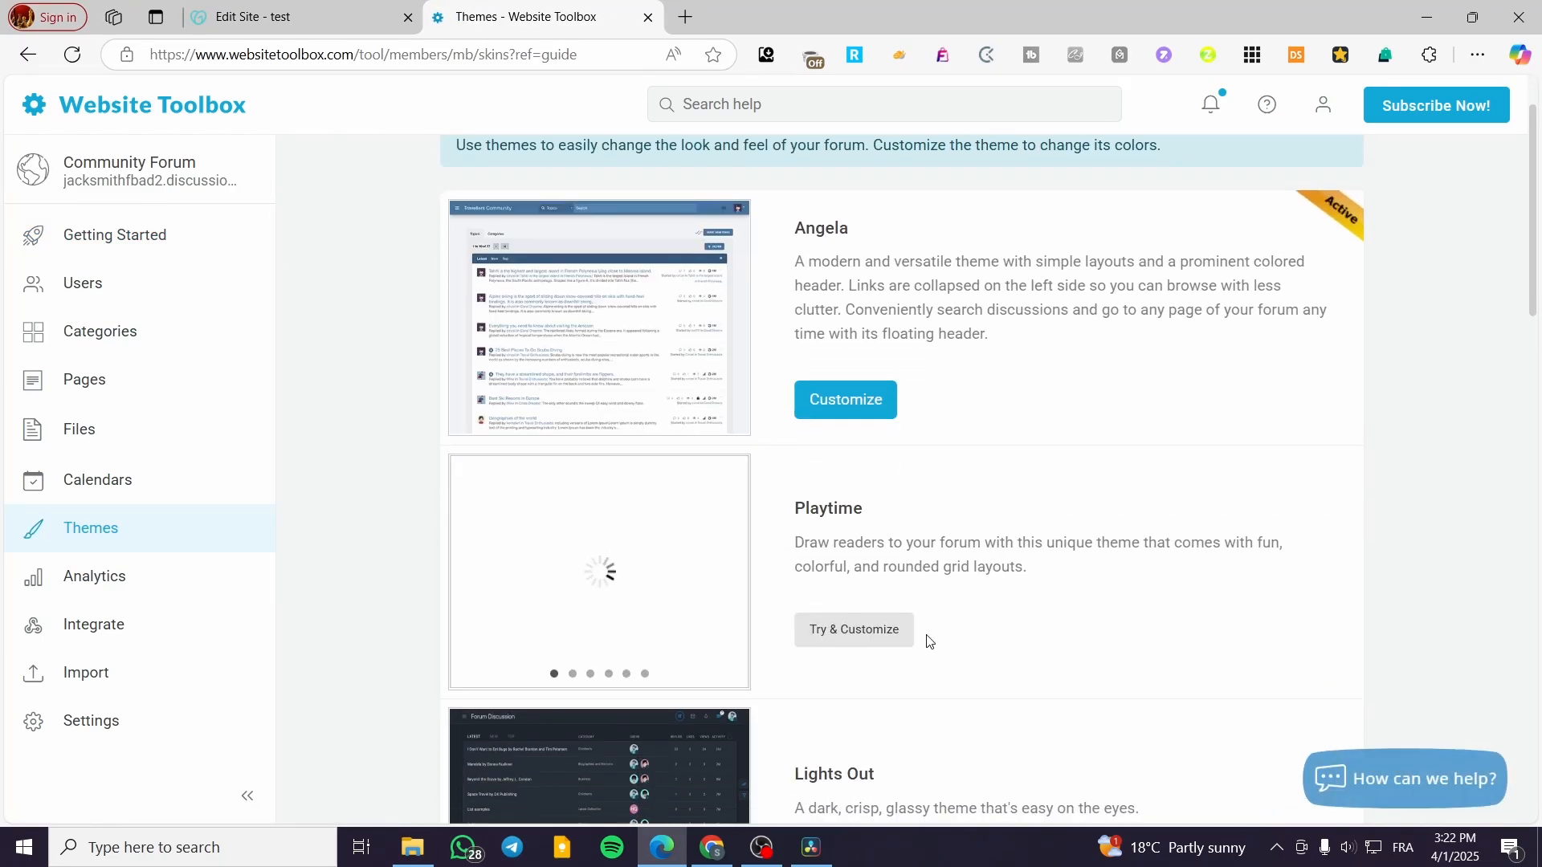
left_click(854, 629)
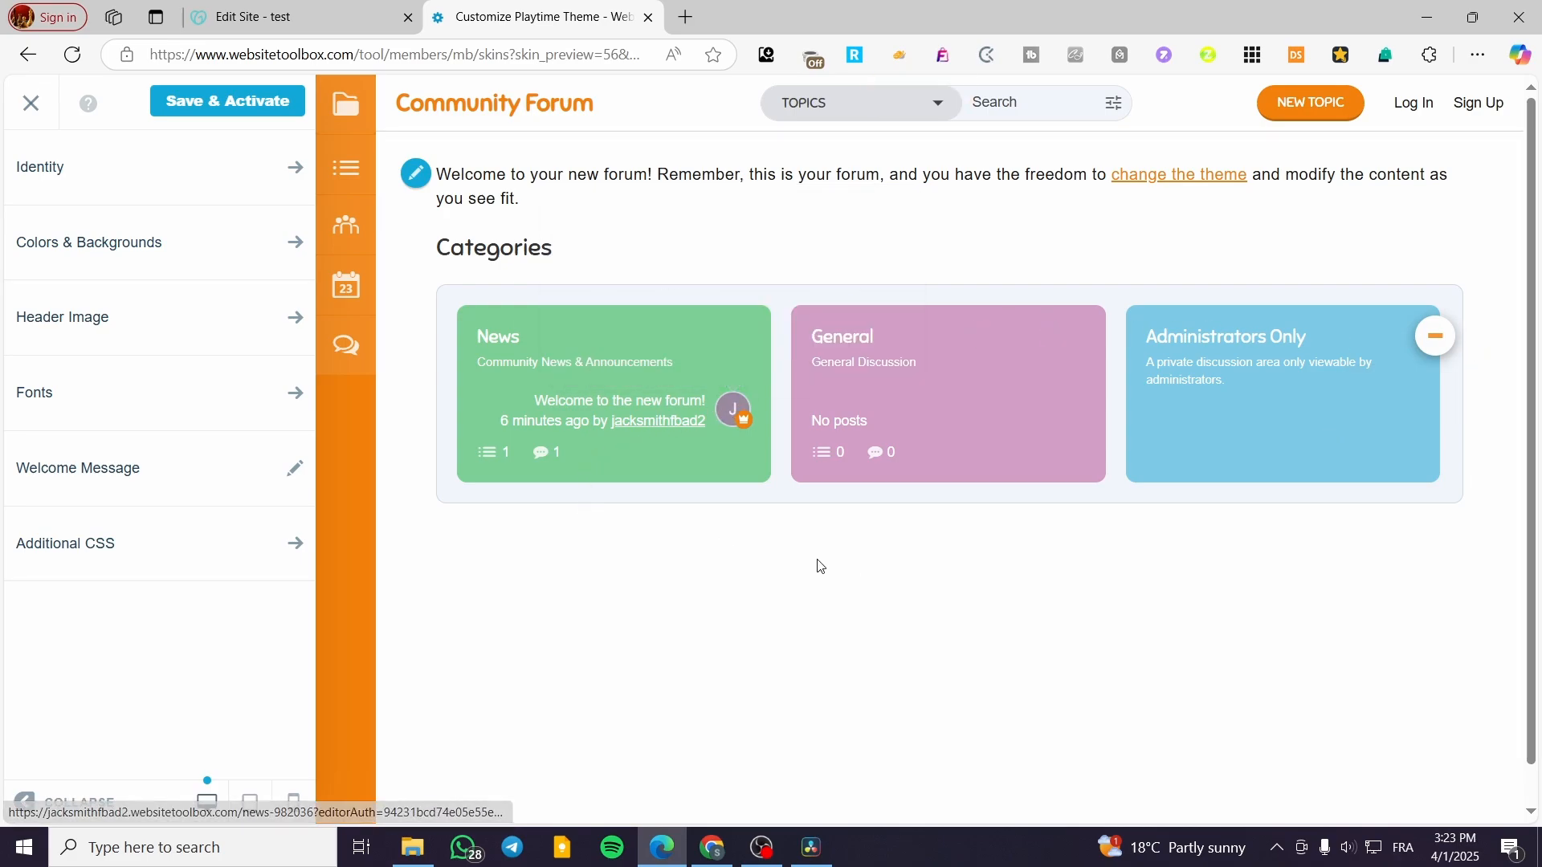
left_click(163, 189)
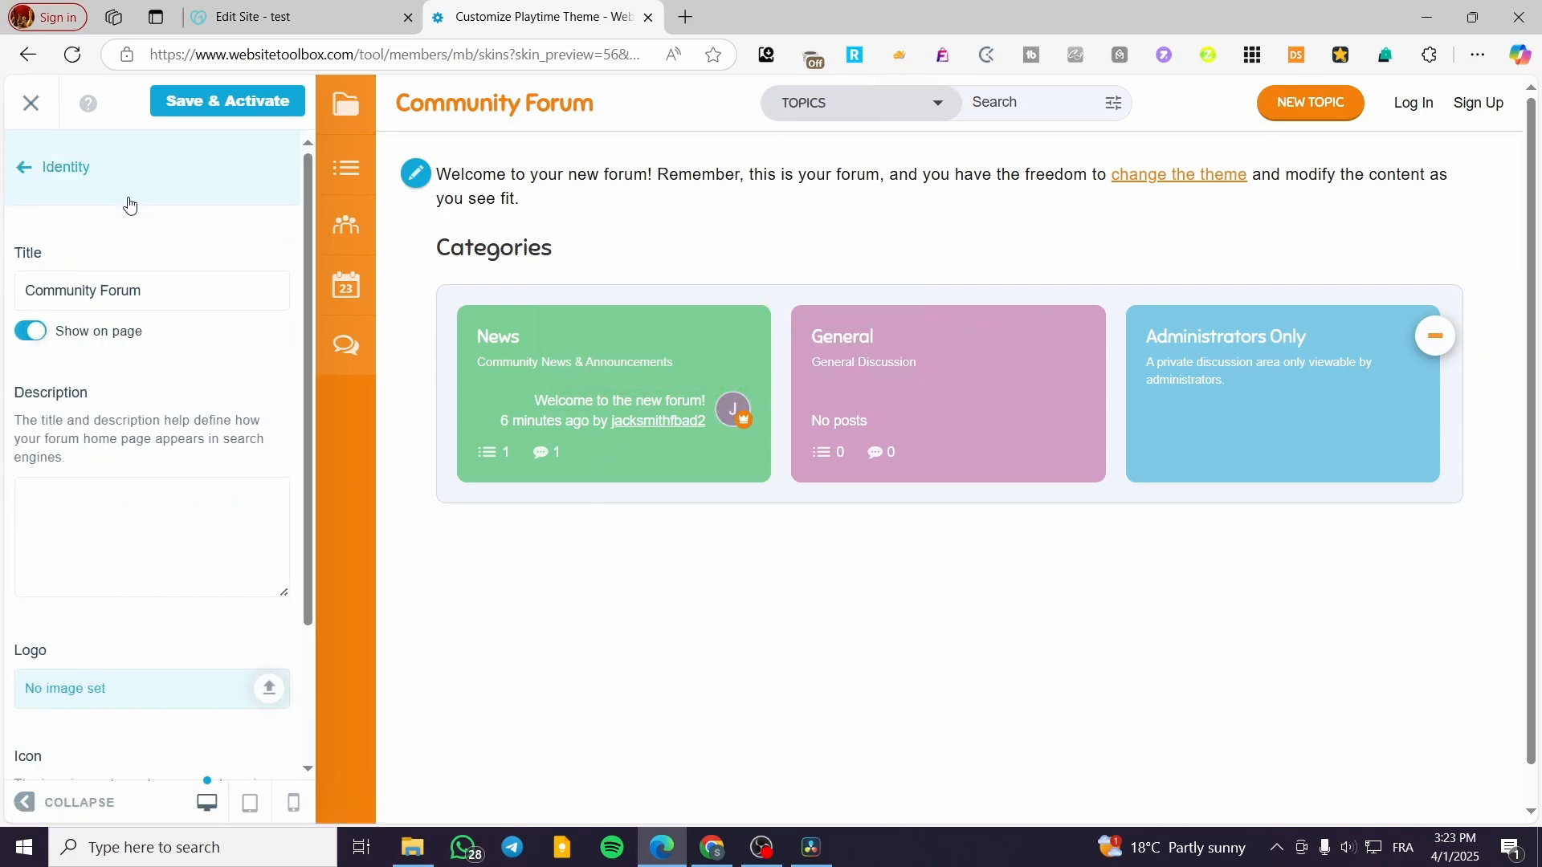
scroll(137, 498, "down", 3)
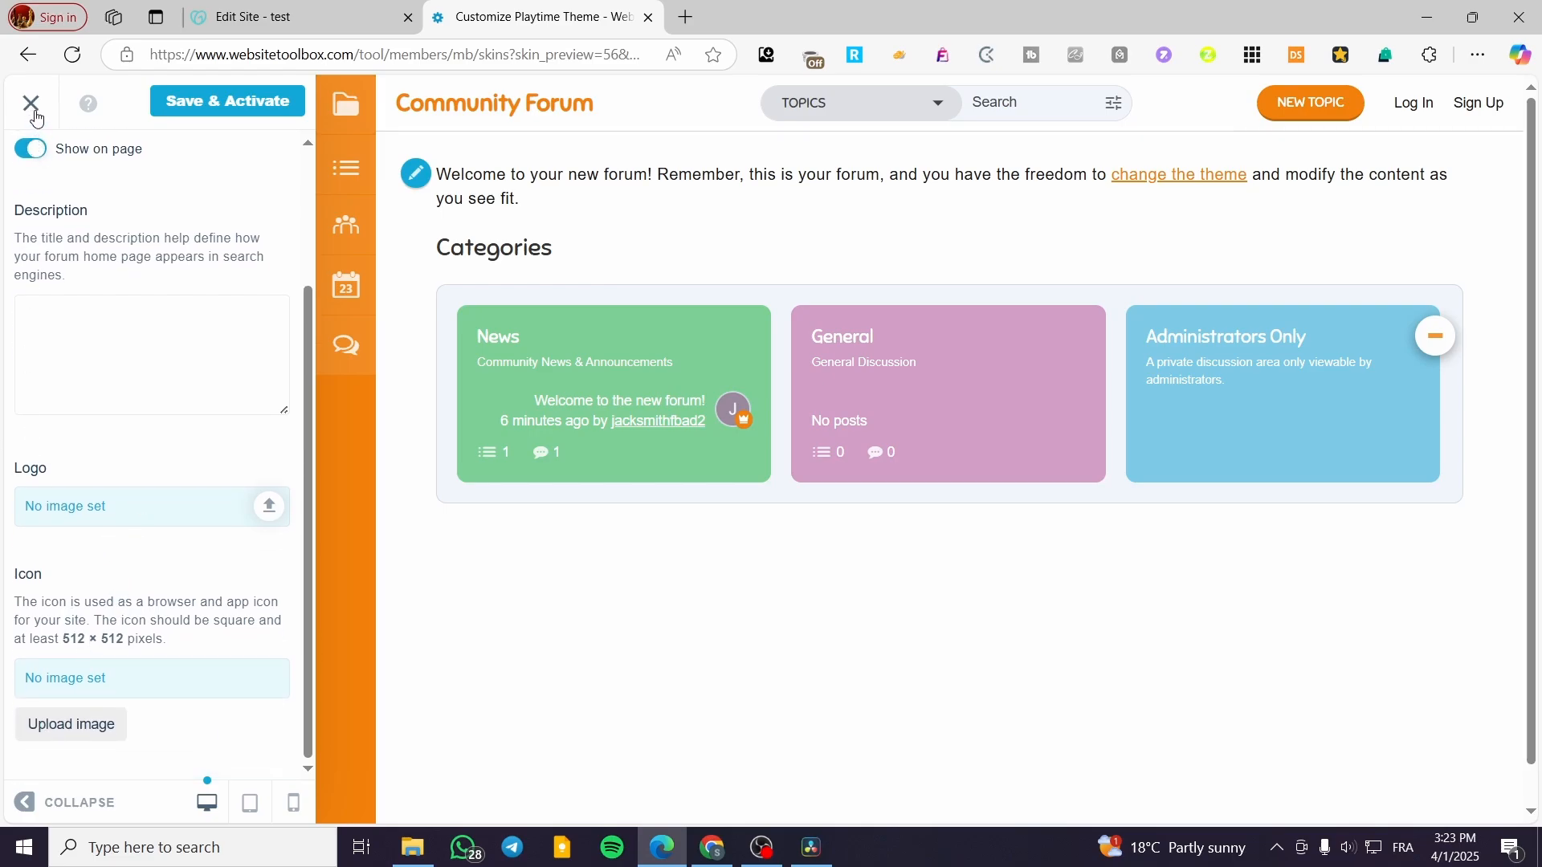
scroll(140, 378, "up", 5)
left_click(17, 164)
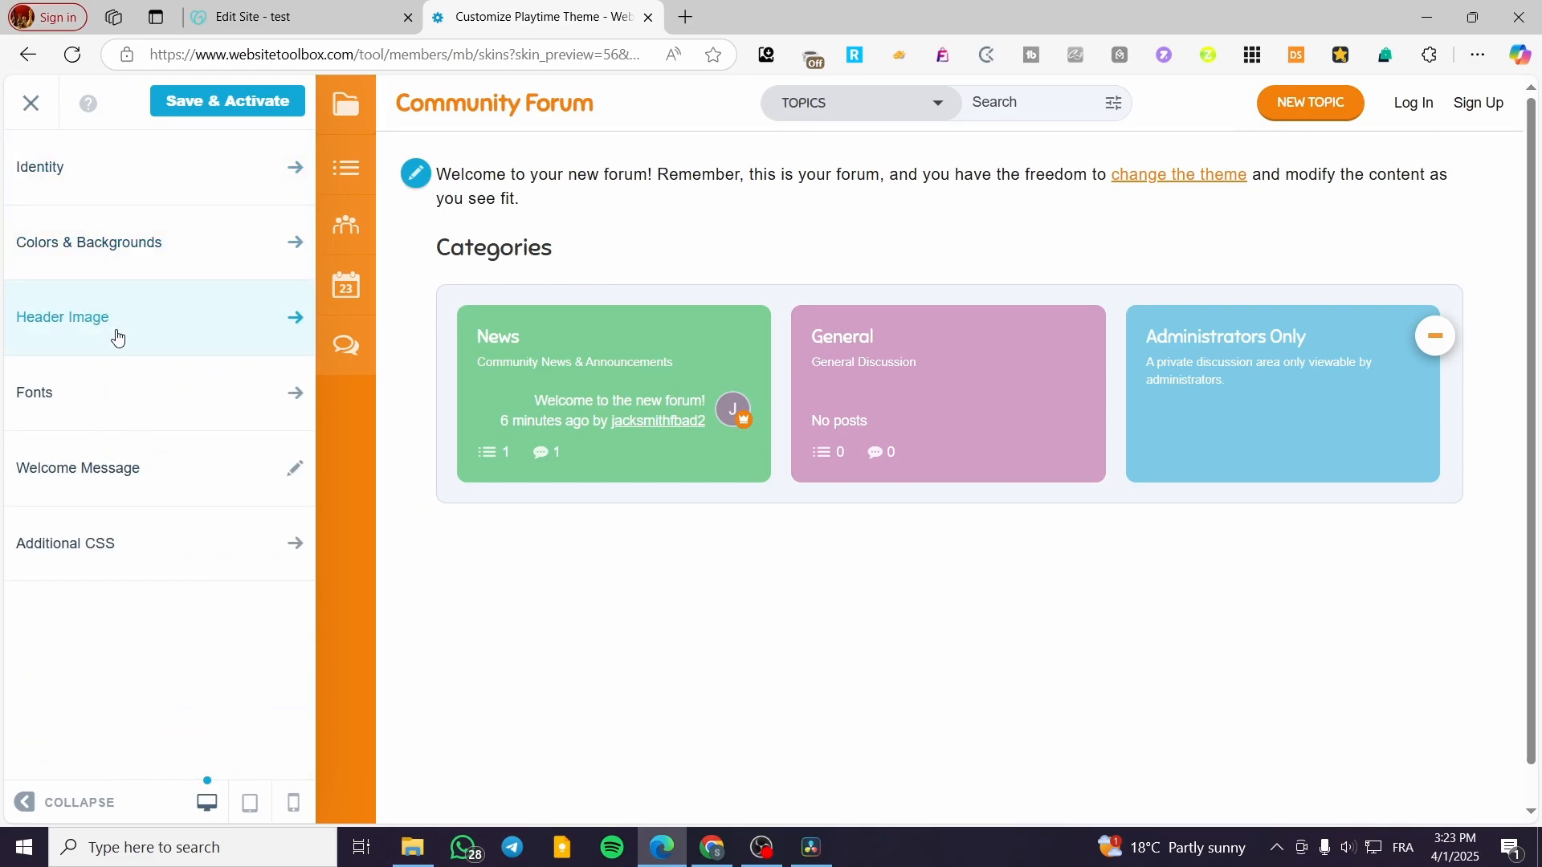
left_click(130, 261)
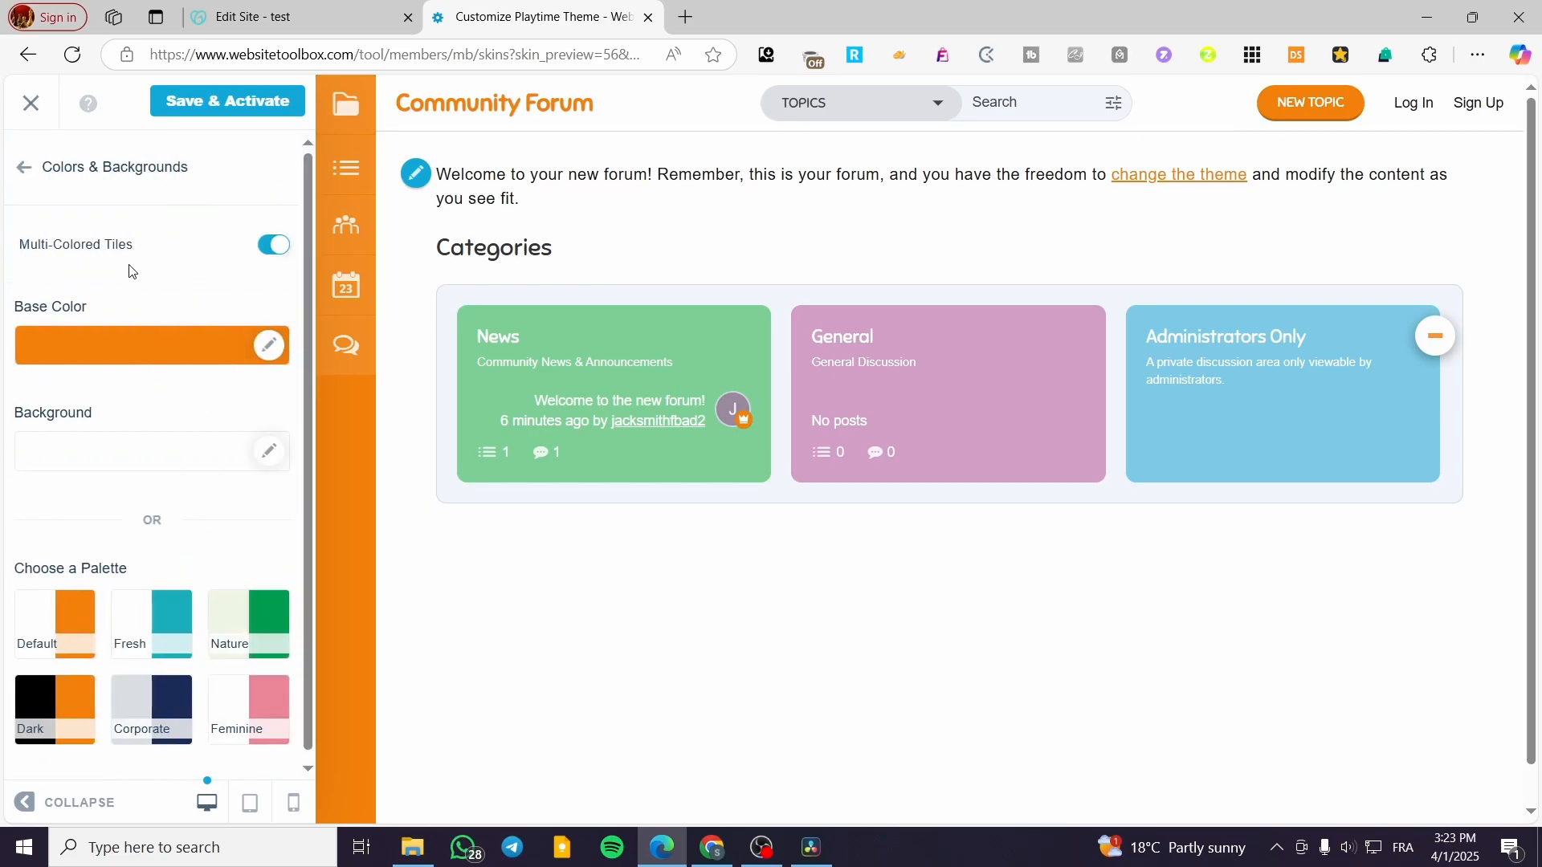
left_click(21, 169)
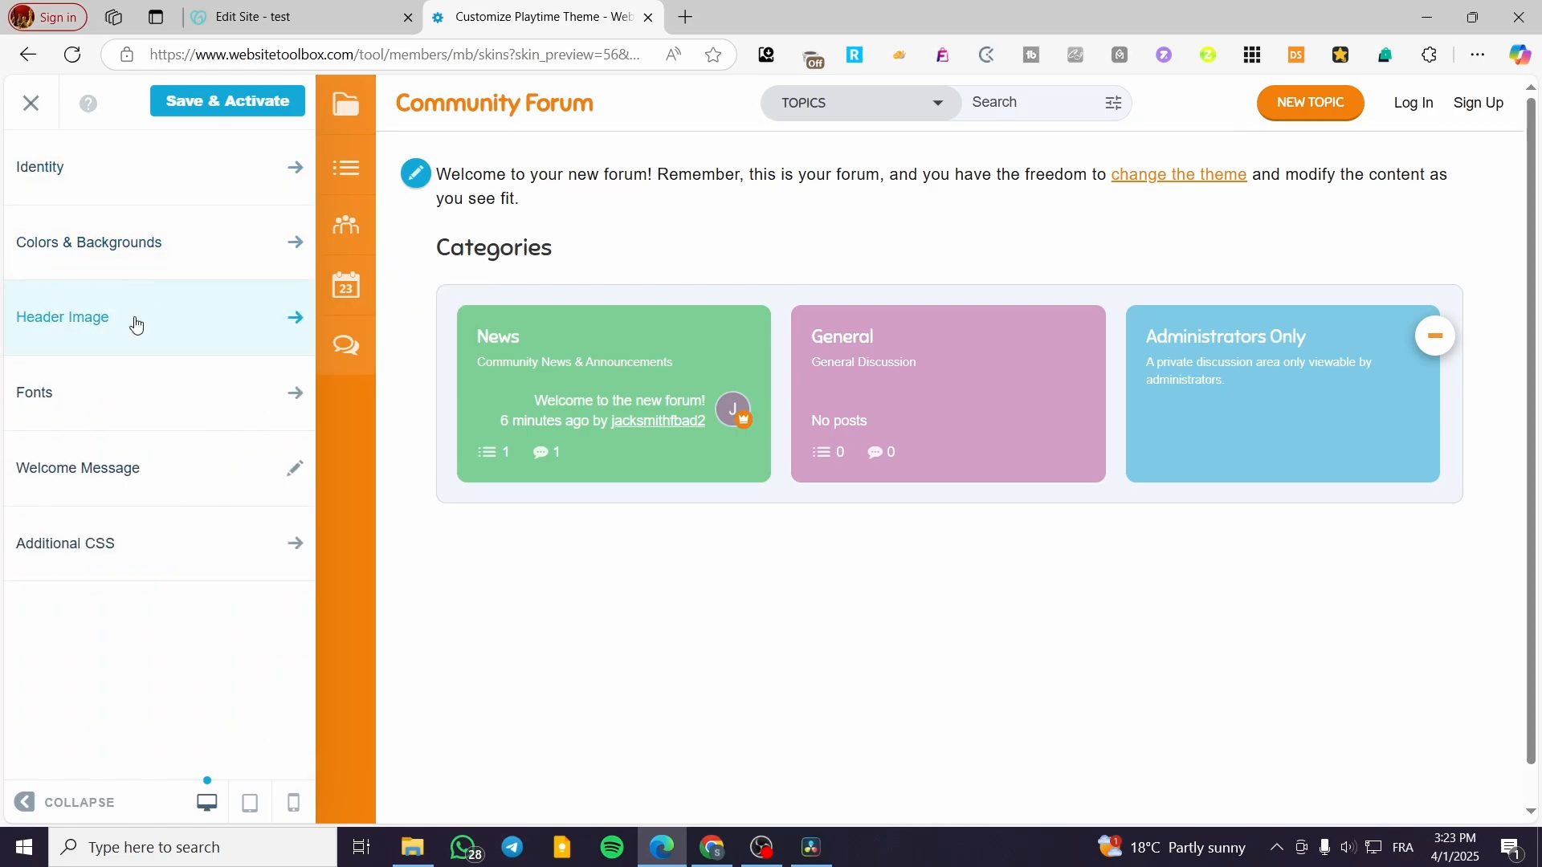
left_click(135, 325)
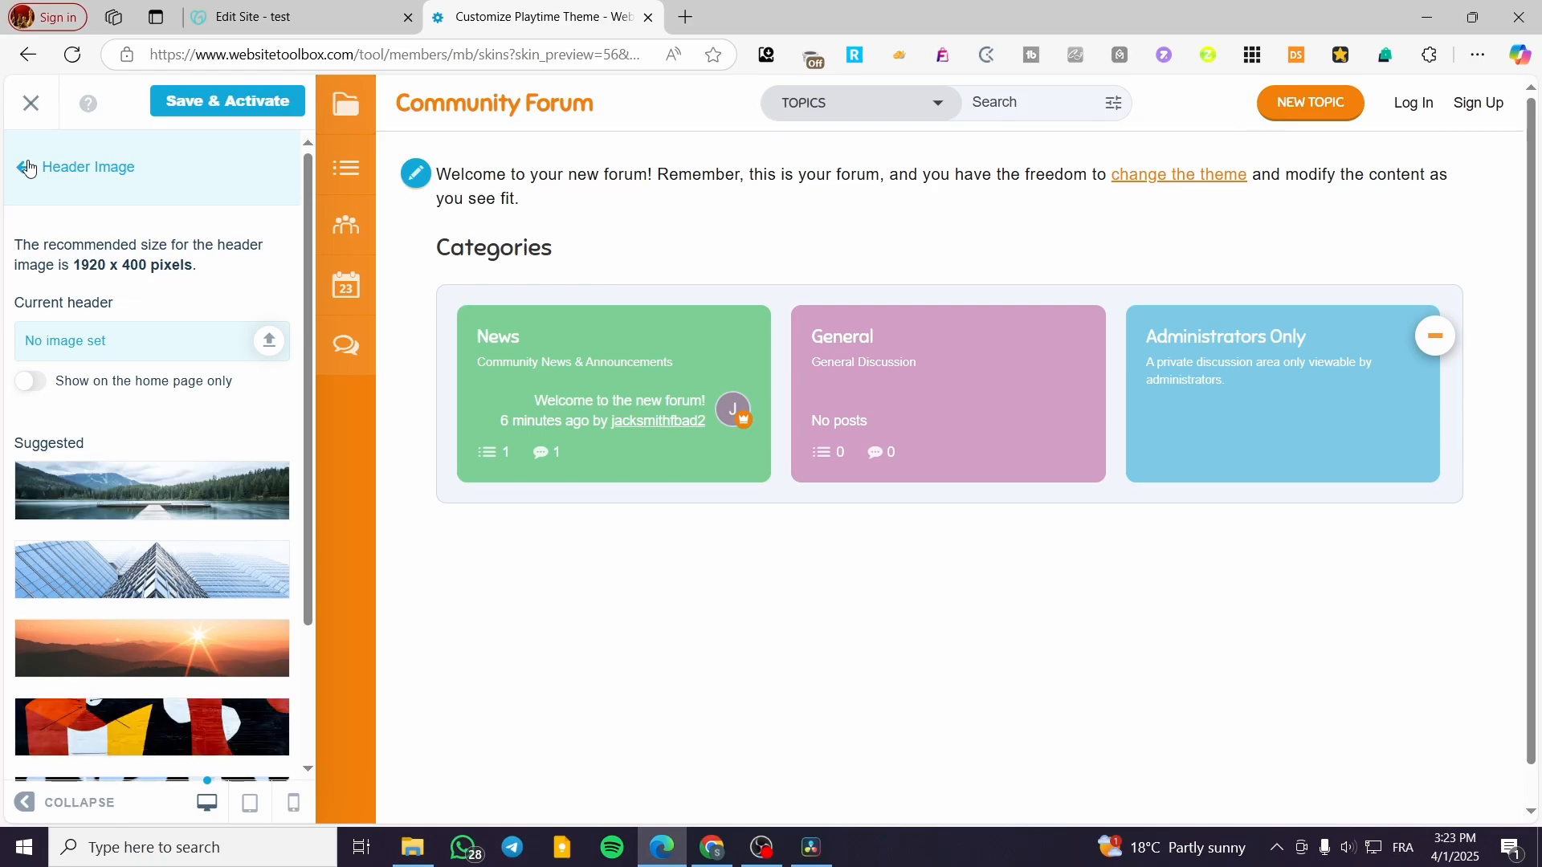
left_click(29, 168)
left_click(161, 389)
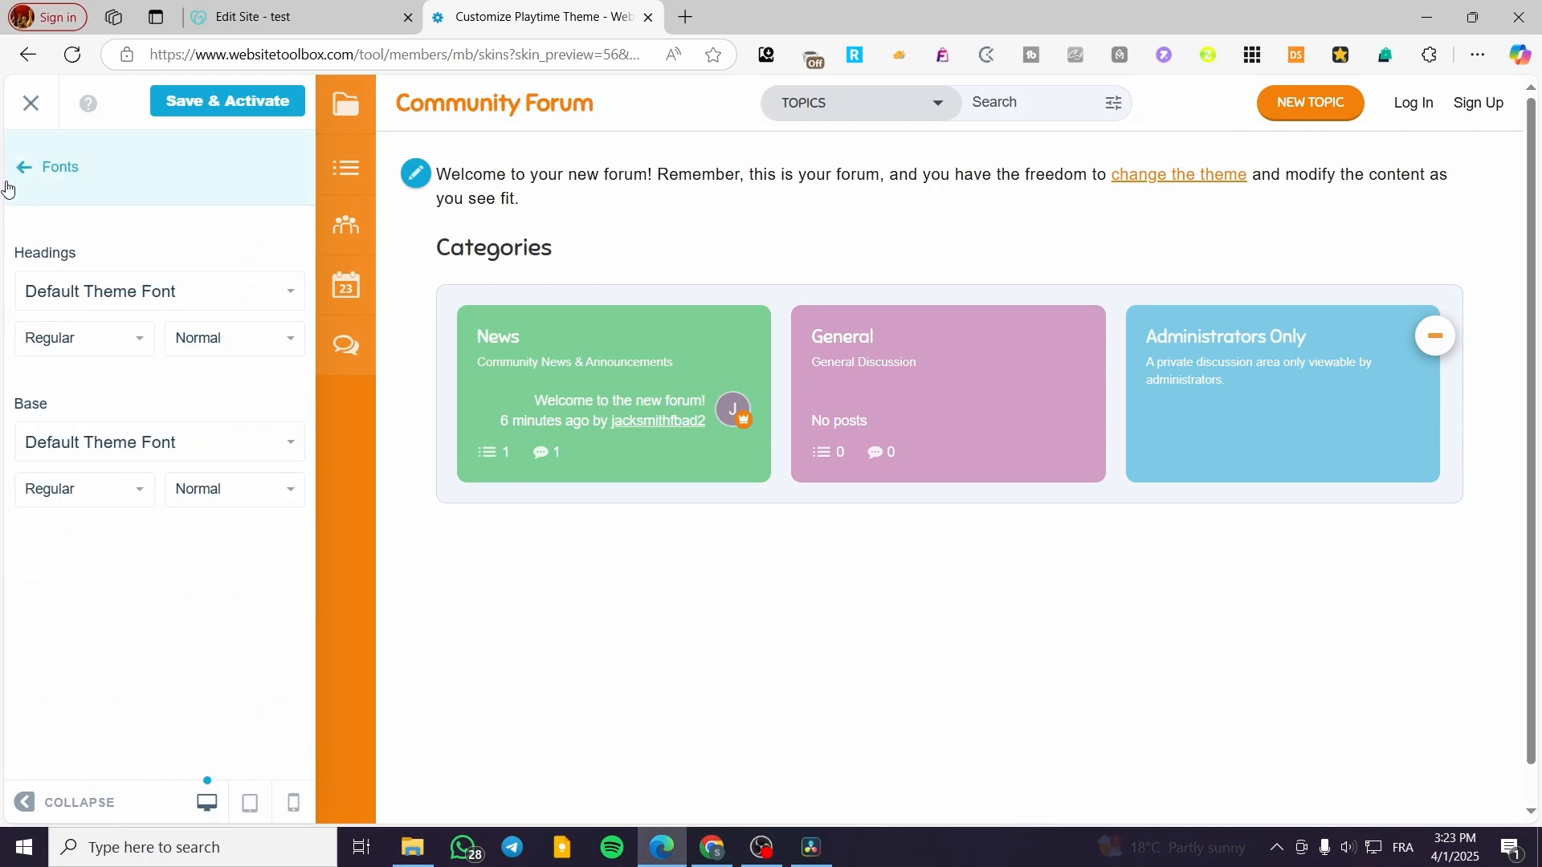
left_click(10, 175)
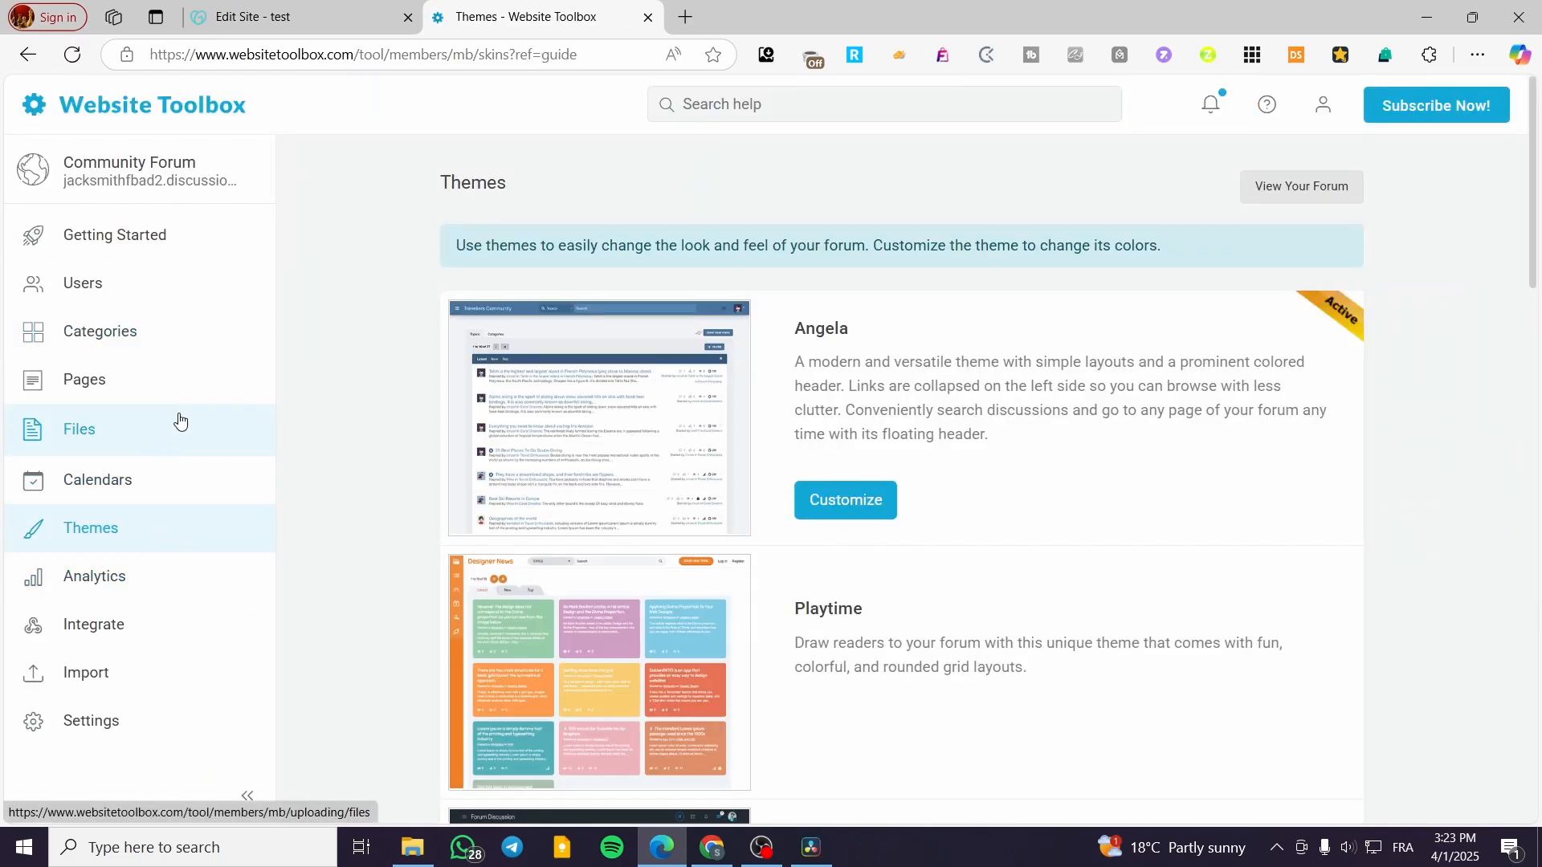
Step: Open Review your settings from the Getting Started checklist's Customize steps
left_click(131, 243)
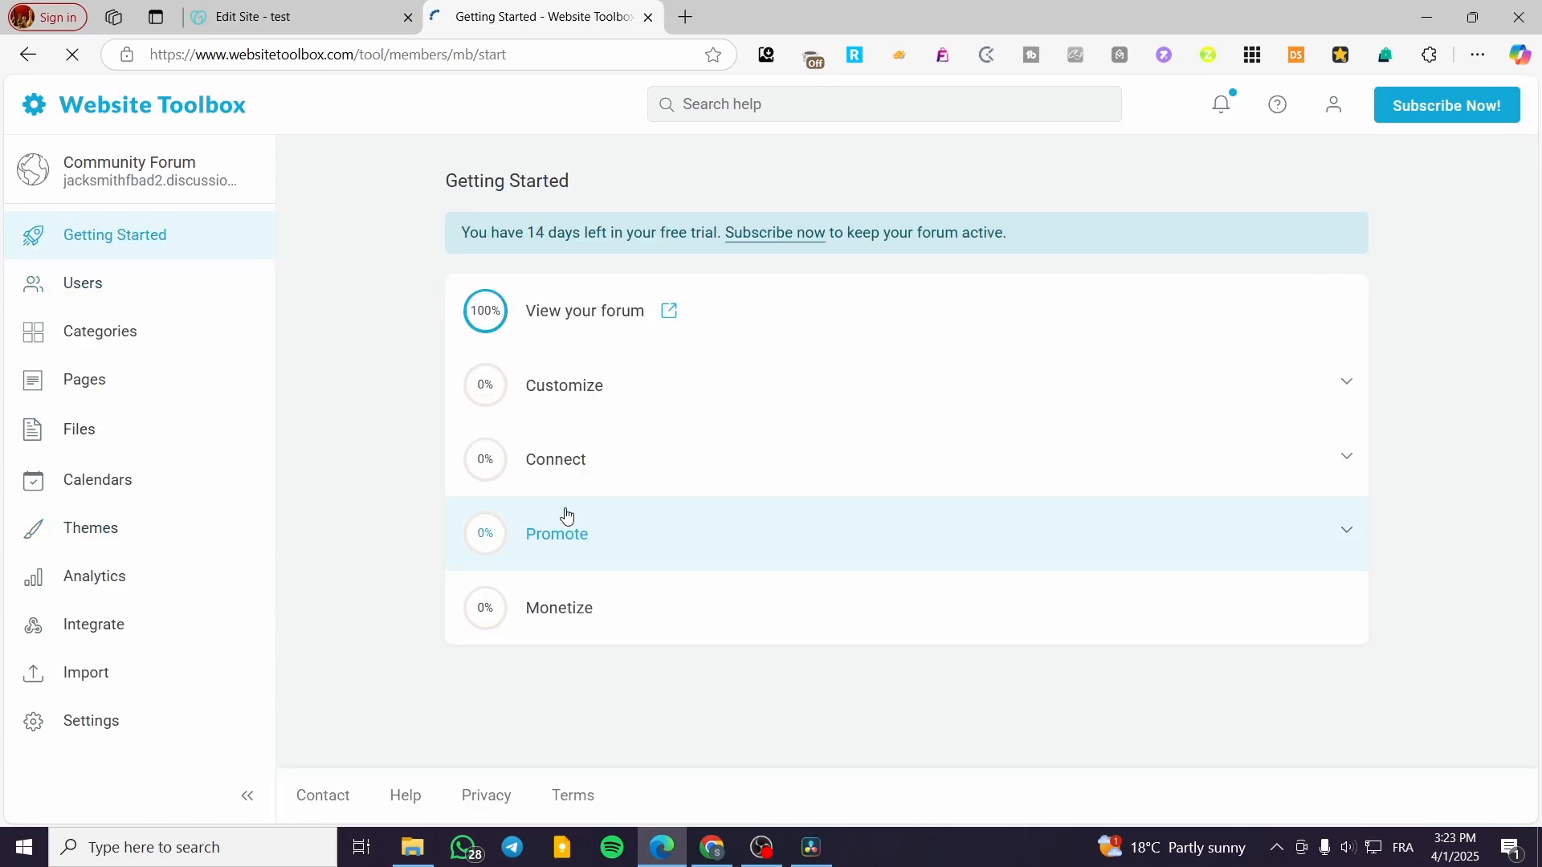
left_click(625, 402)
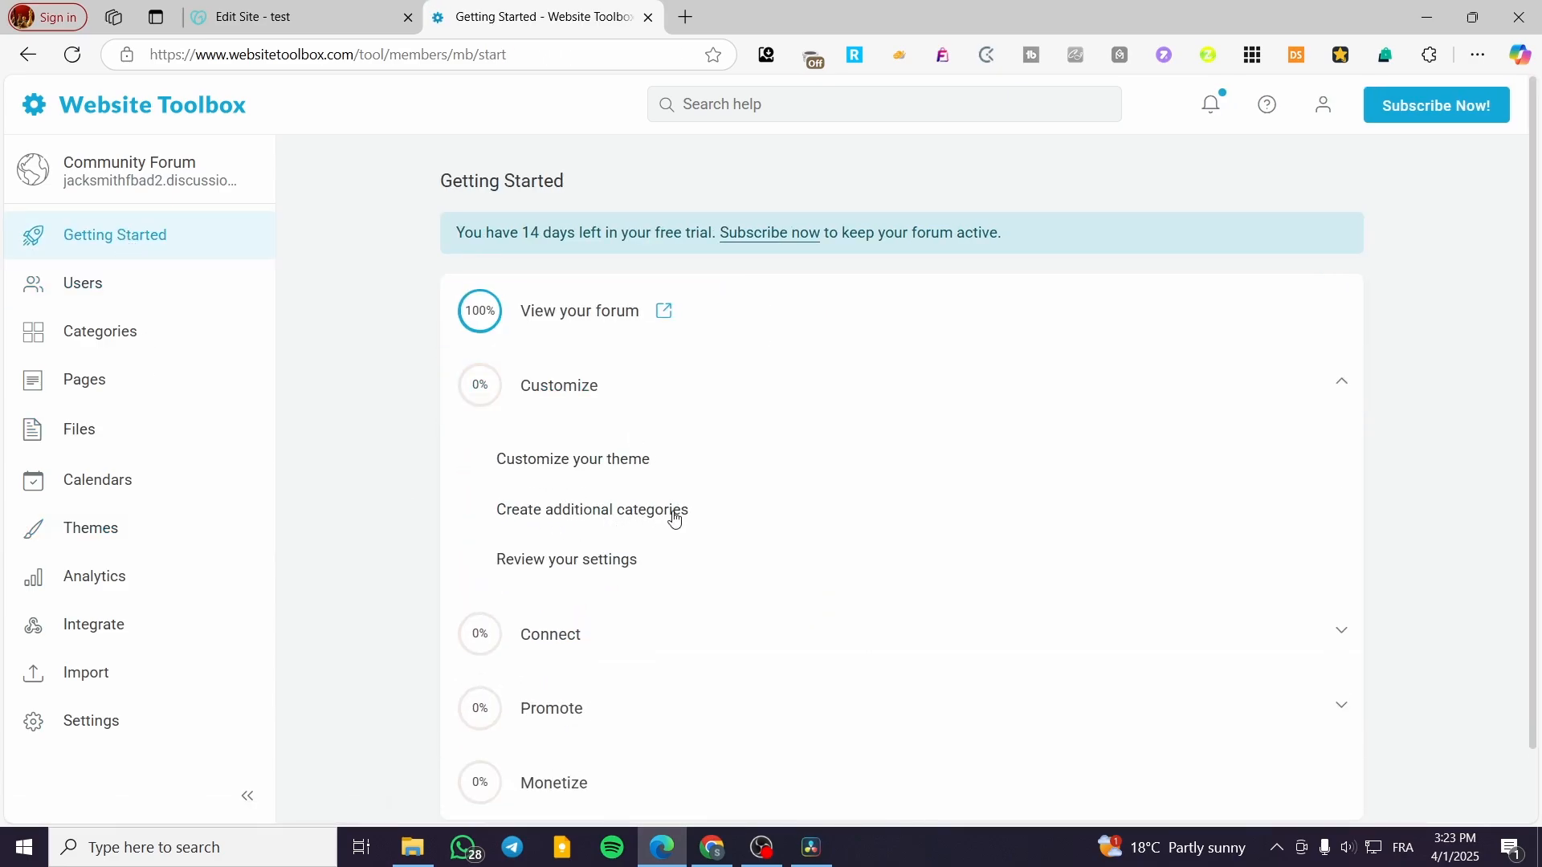
left_click(582, 574)
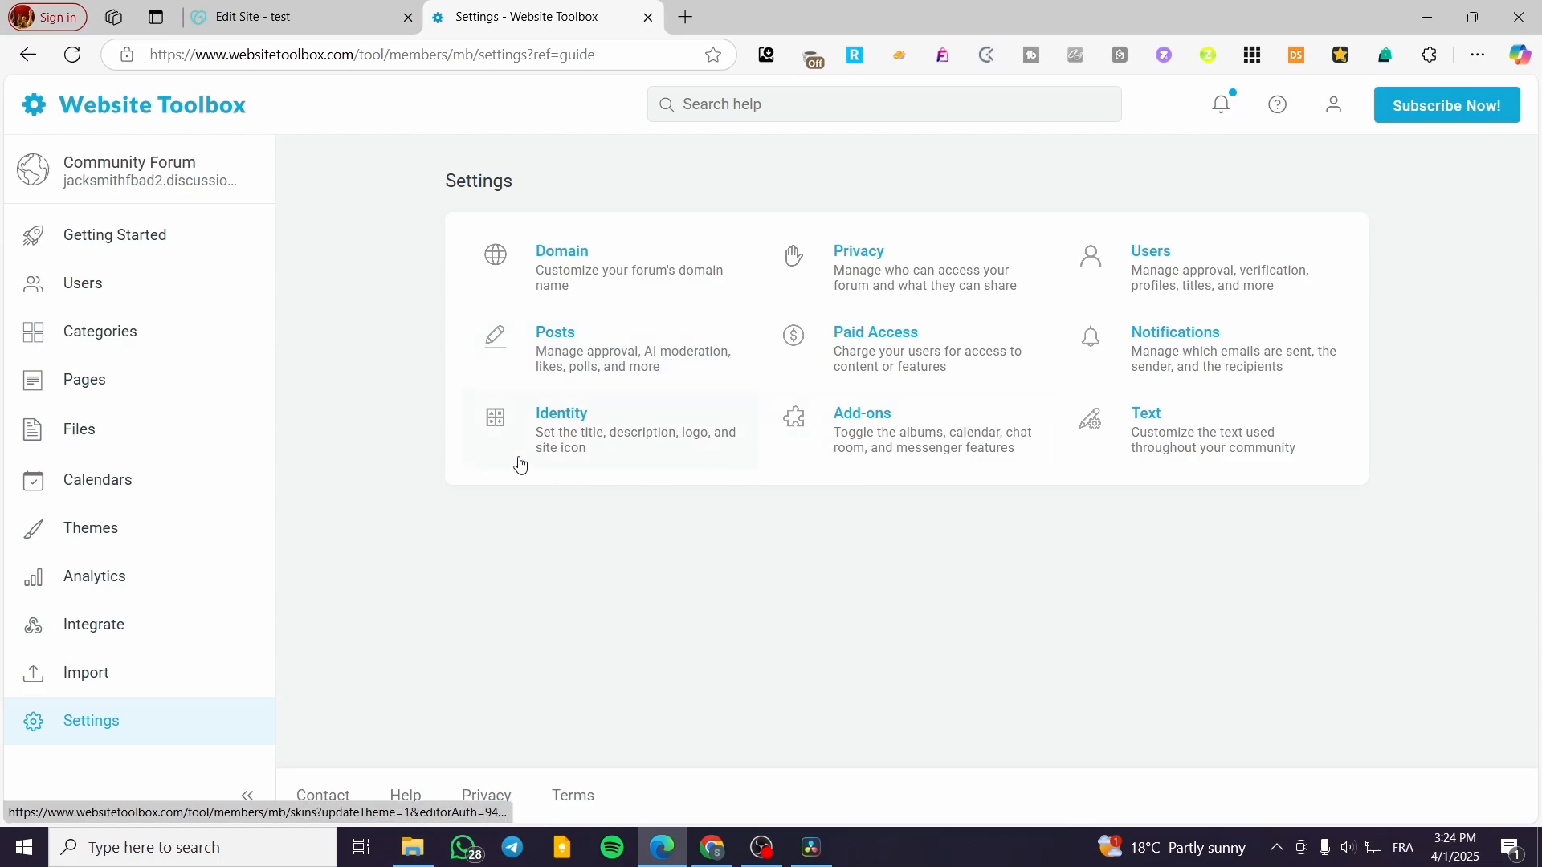
Step: Open the Administrators group's members and cancel an edit of the owner's permissions
left_click(151, 295)
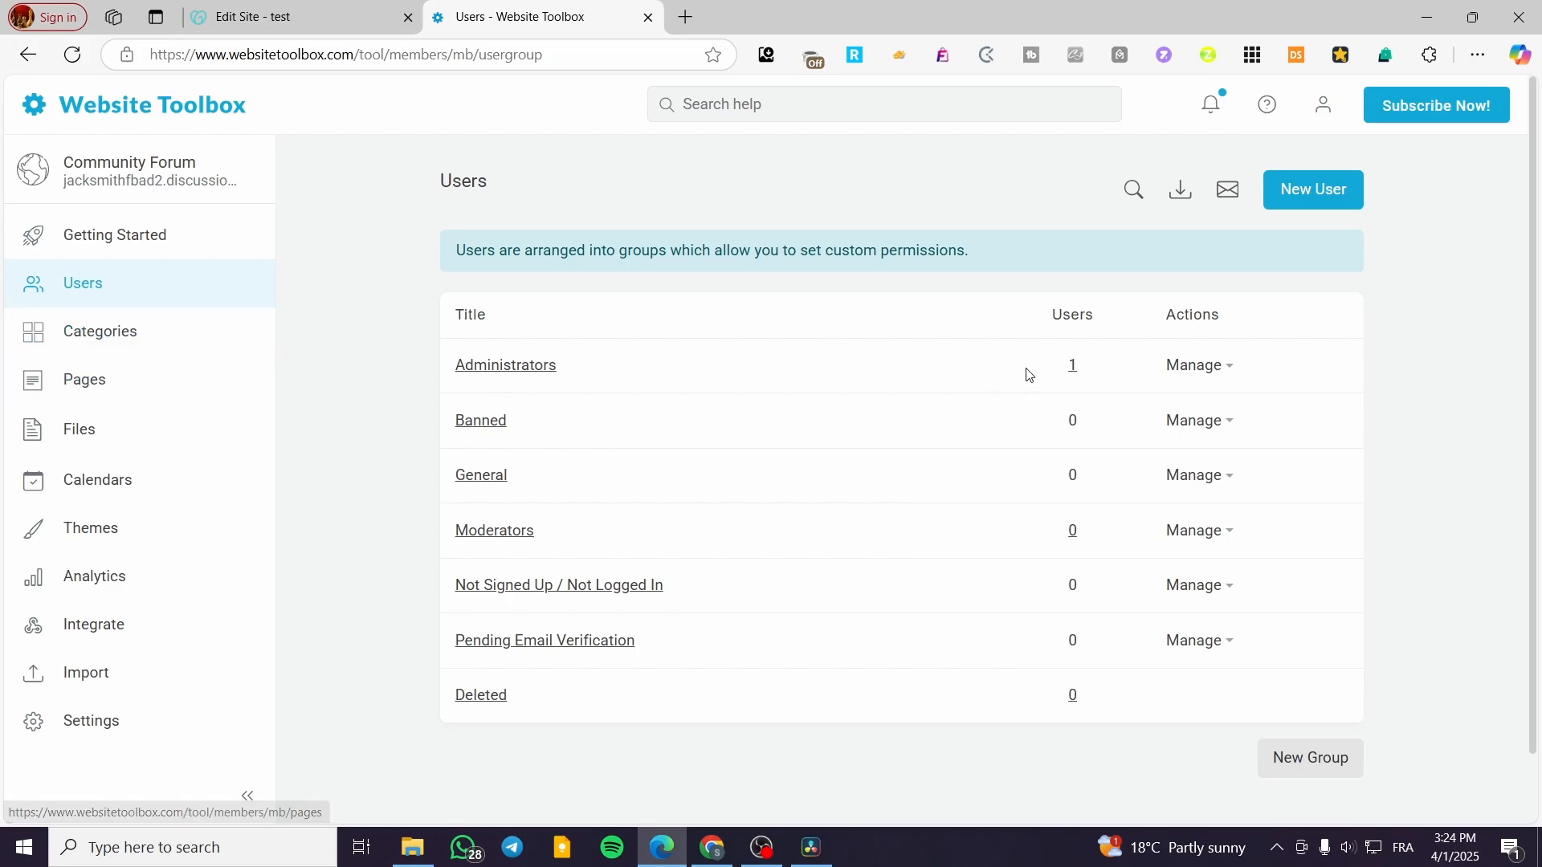
left_click(1222, 369)
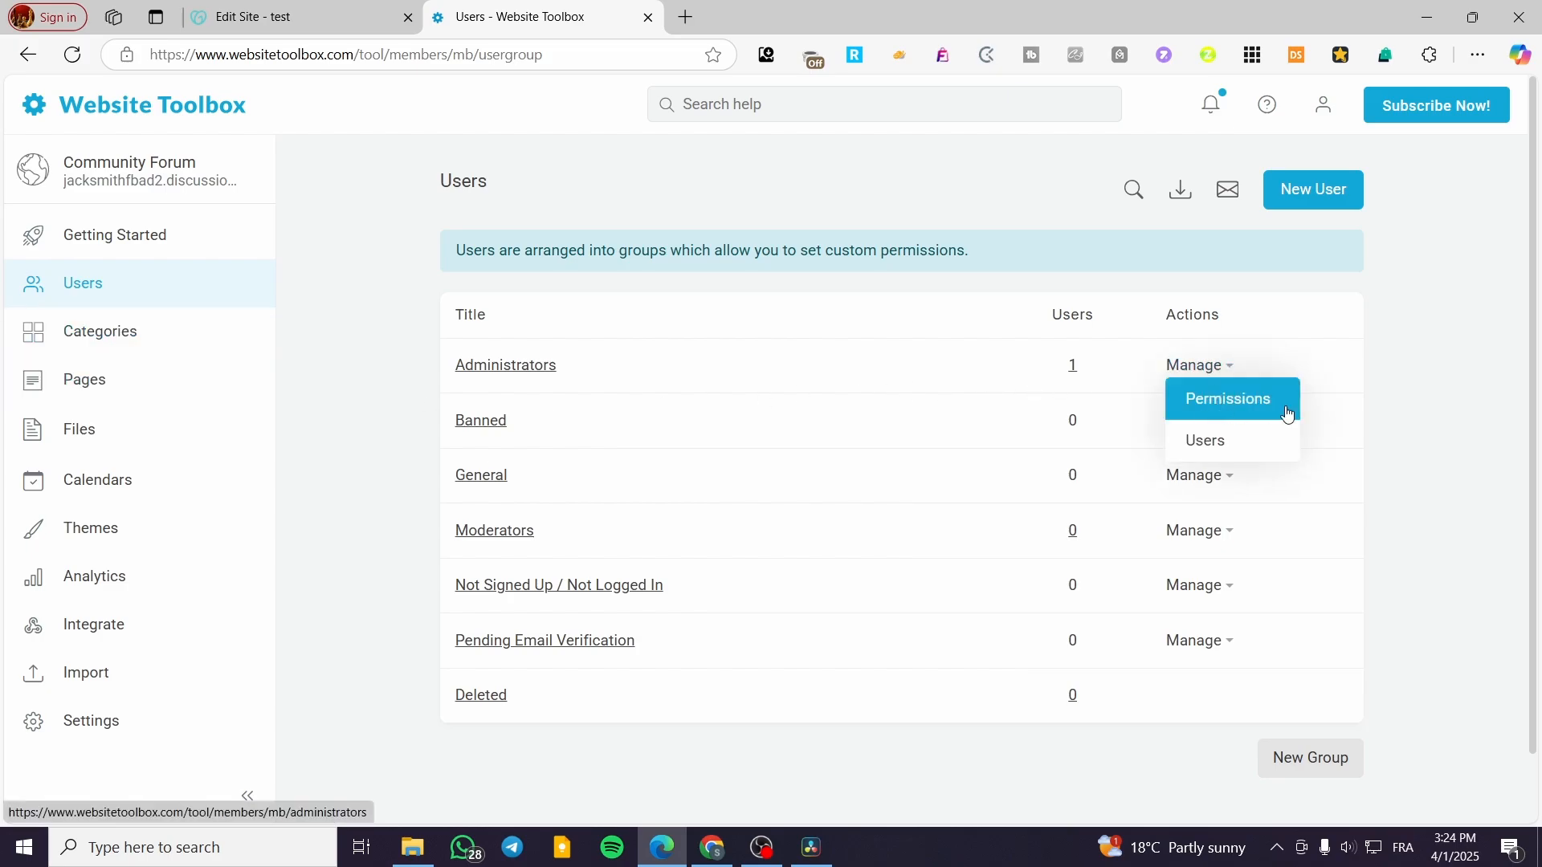
left_click(1233, 450)
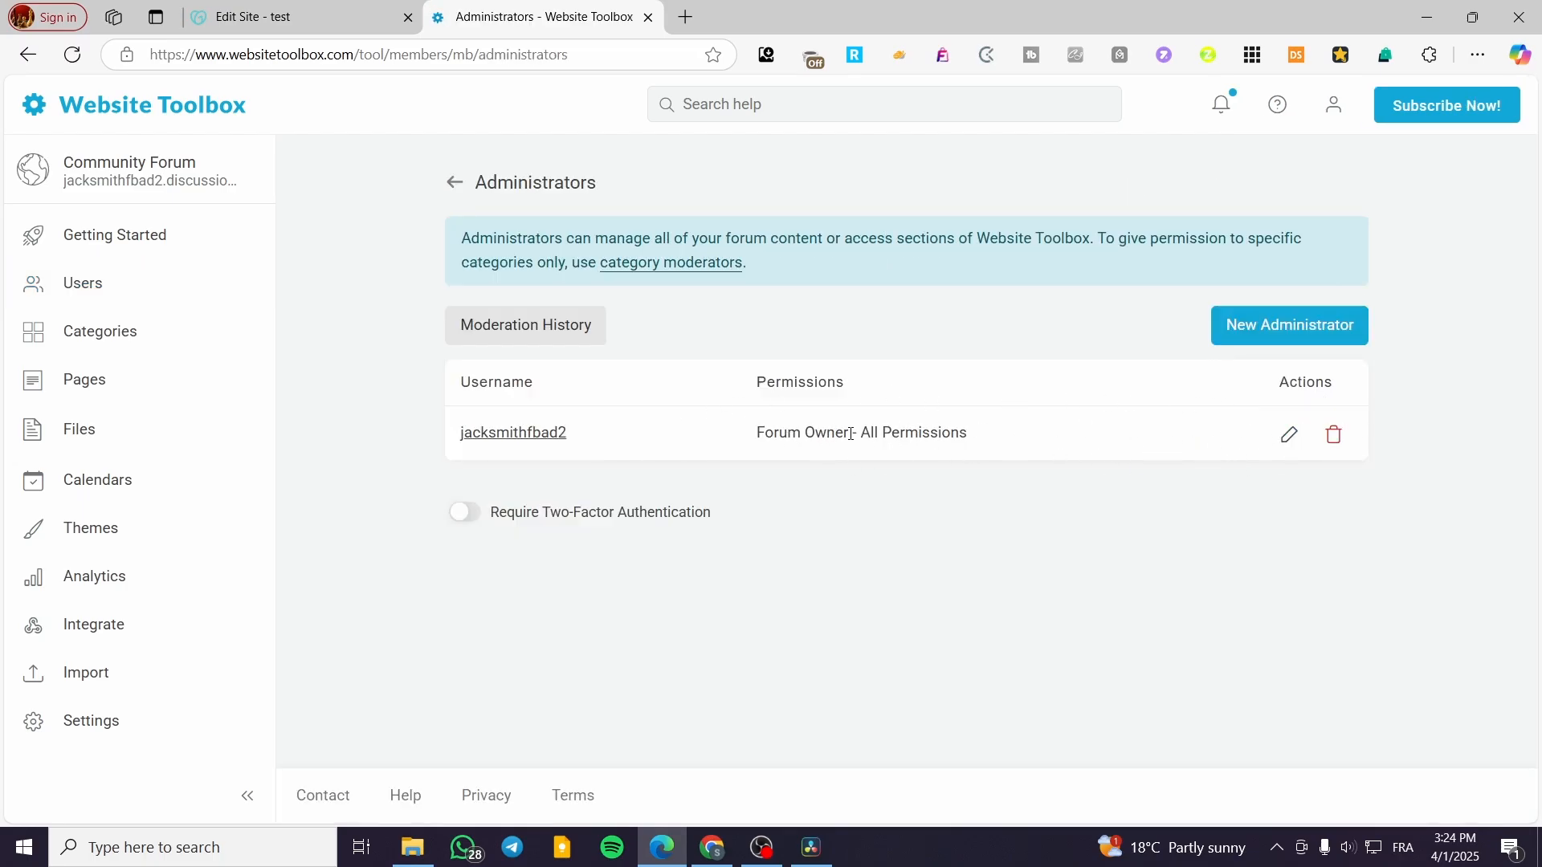
left_click(1289, 434)
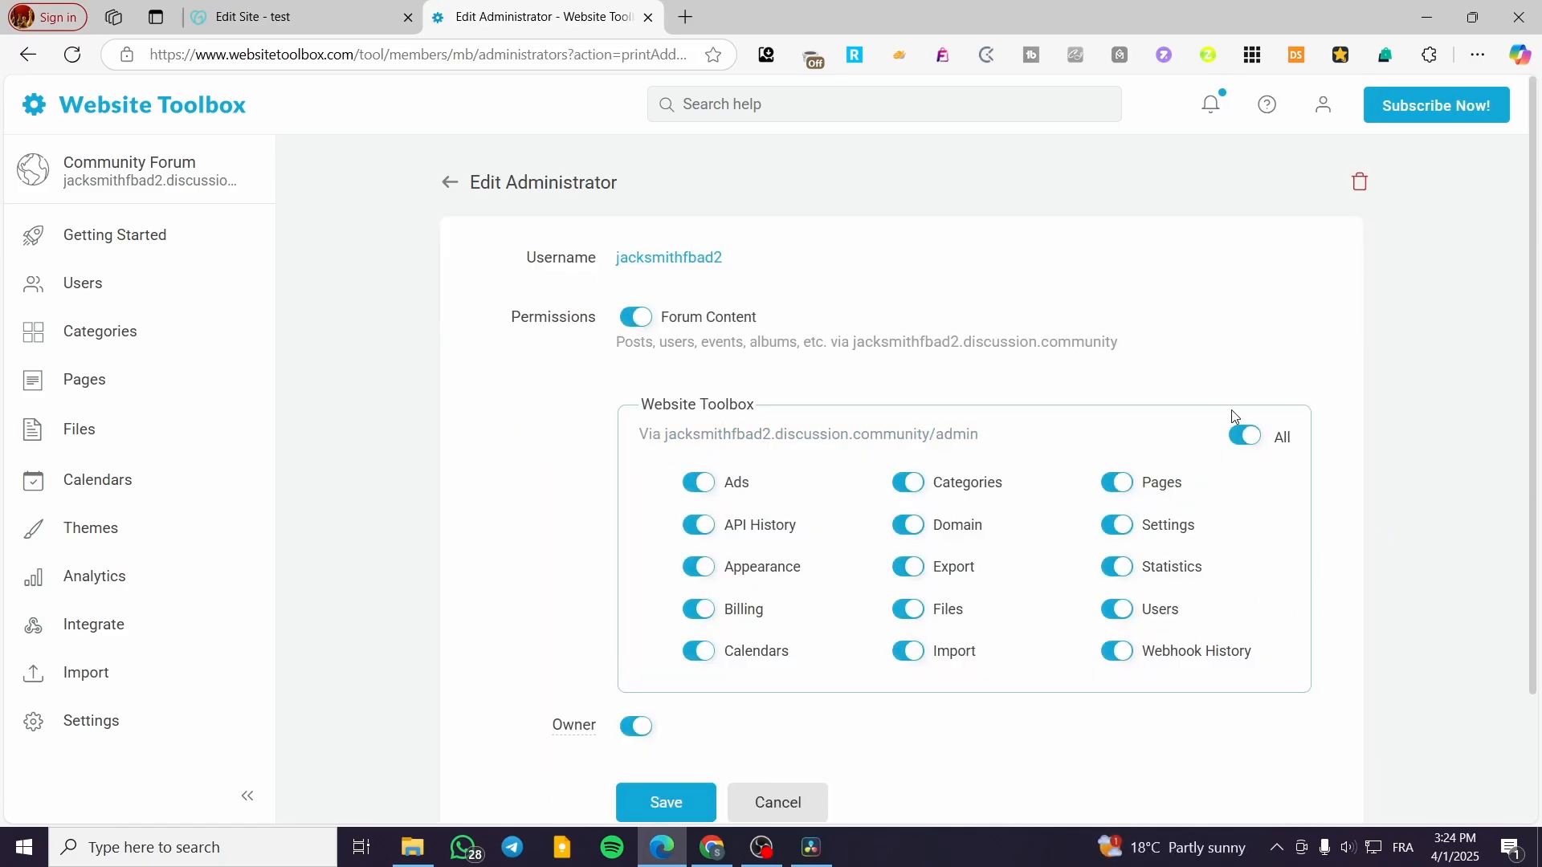
scroll(722, 610, "down", 2)
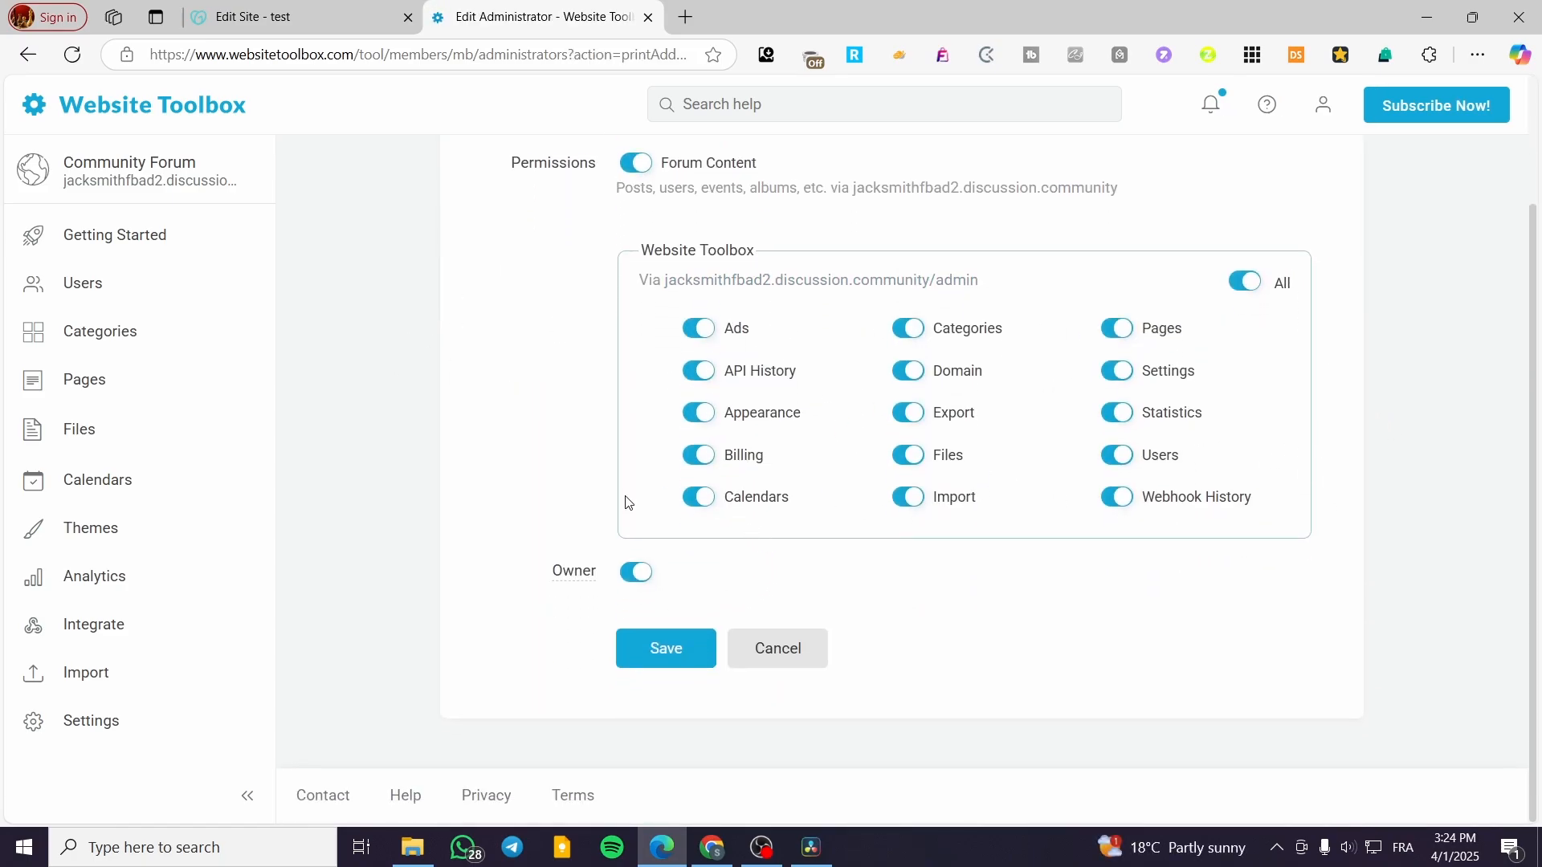
left_click(796, 654)
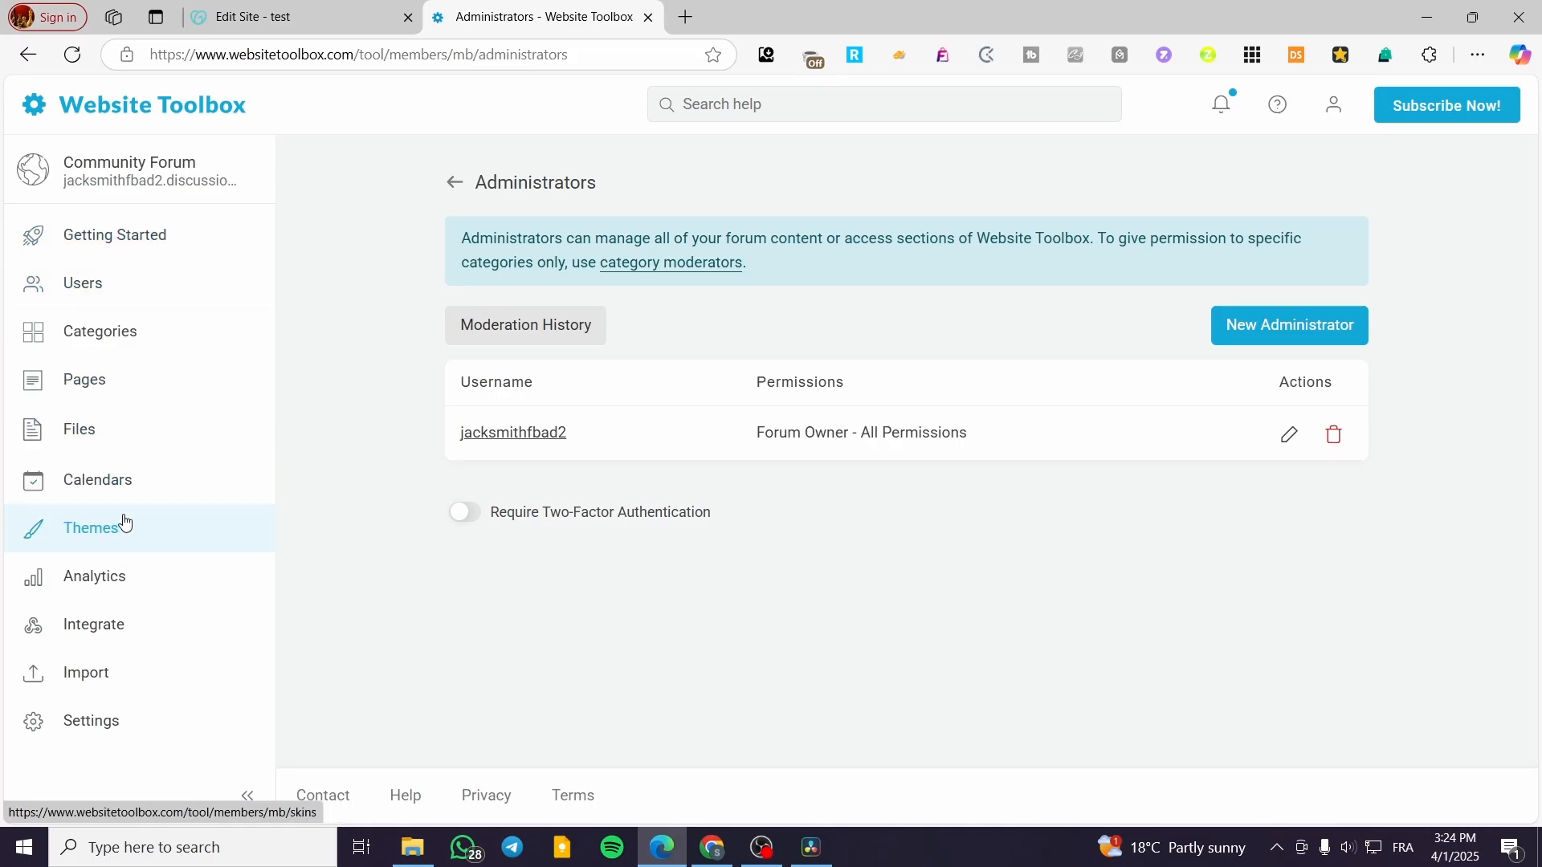
Step: Browse the forum's Categories, Pages, Files and Calendars with its Permissions, then go to Analytics
left_click(139, 395)
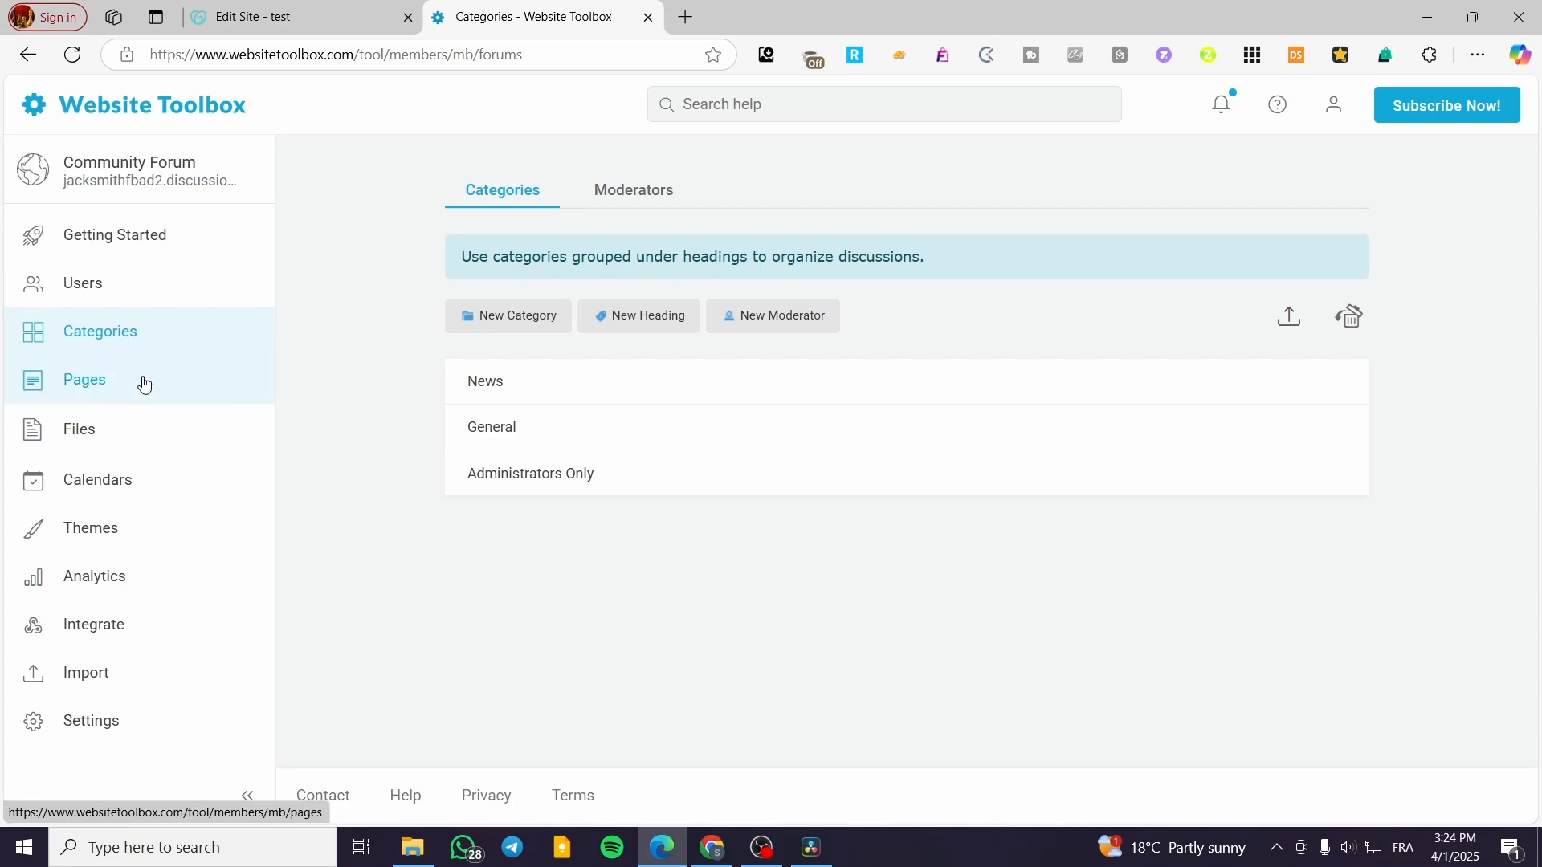
left_click(133, 392)
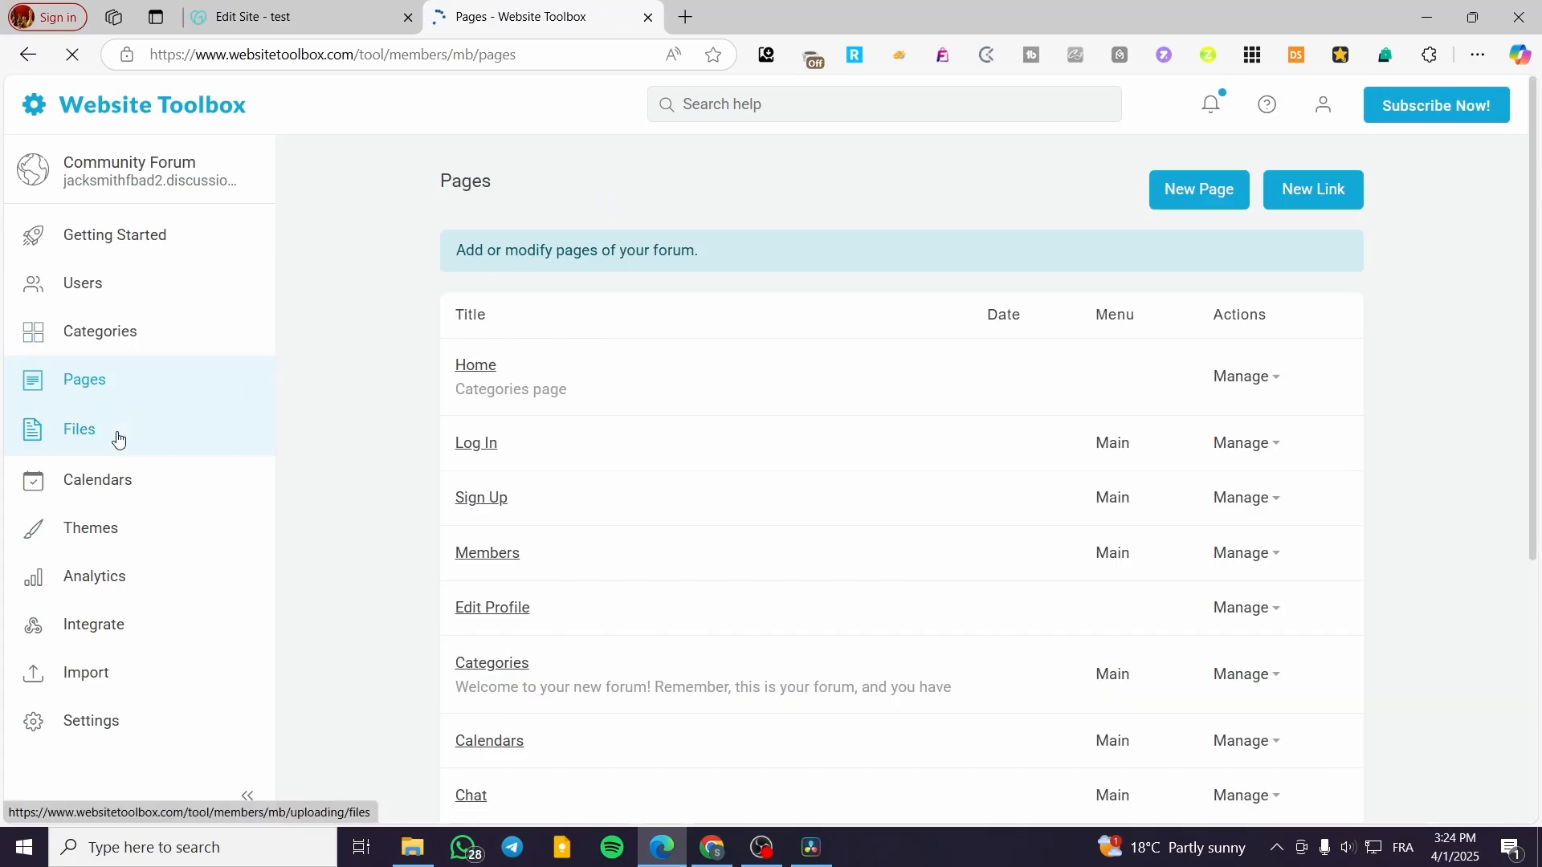
left_click(119, 439)
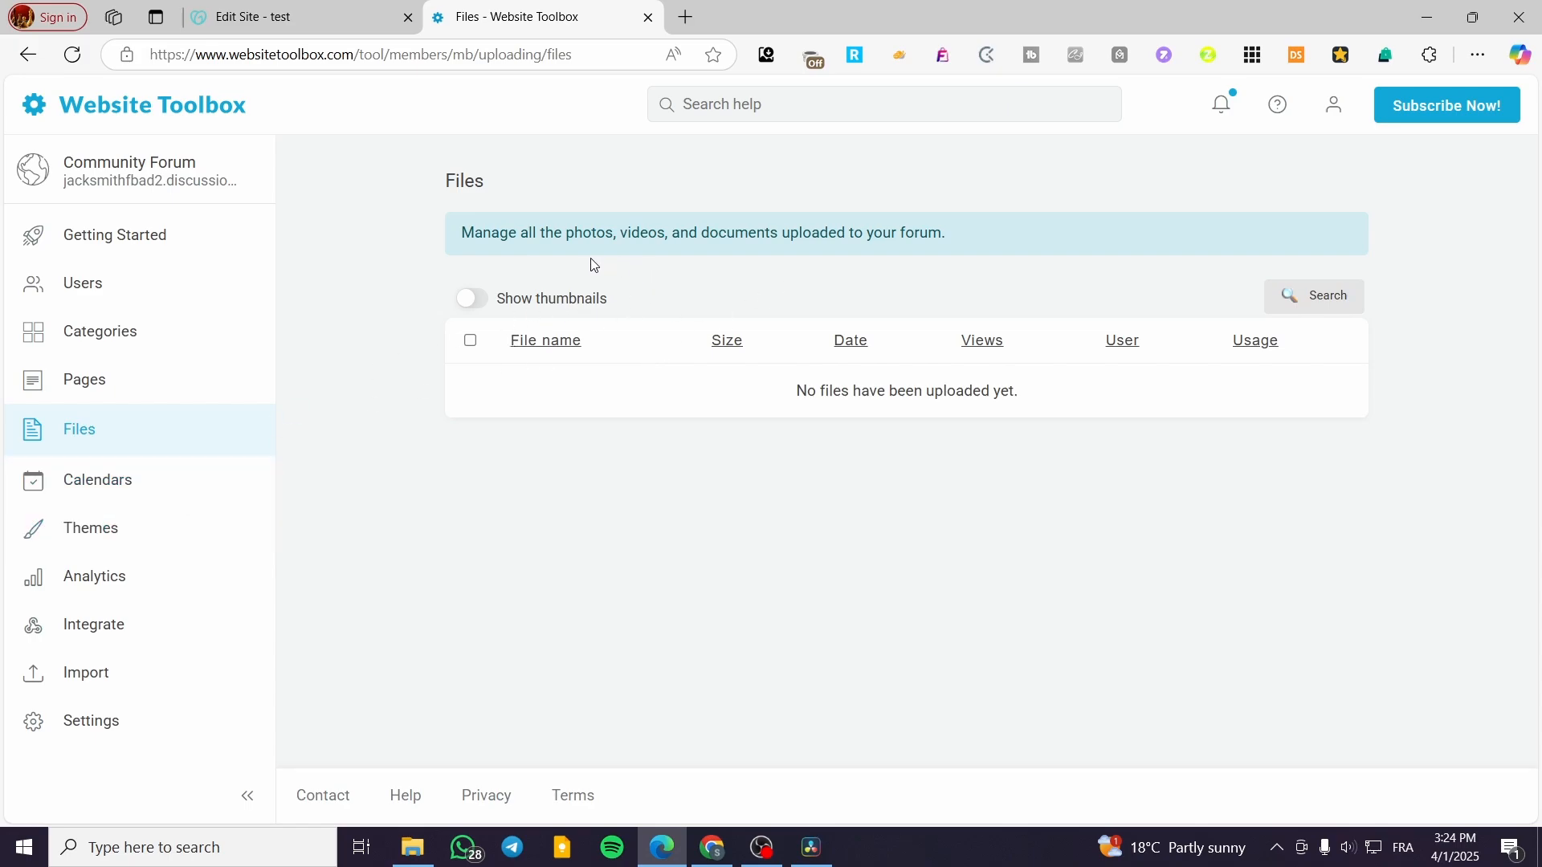
left_click(124, 495)
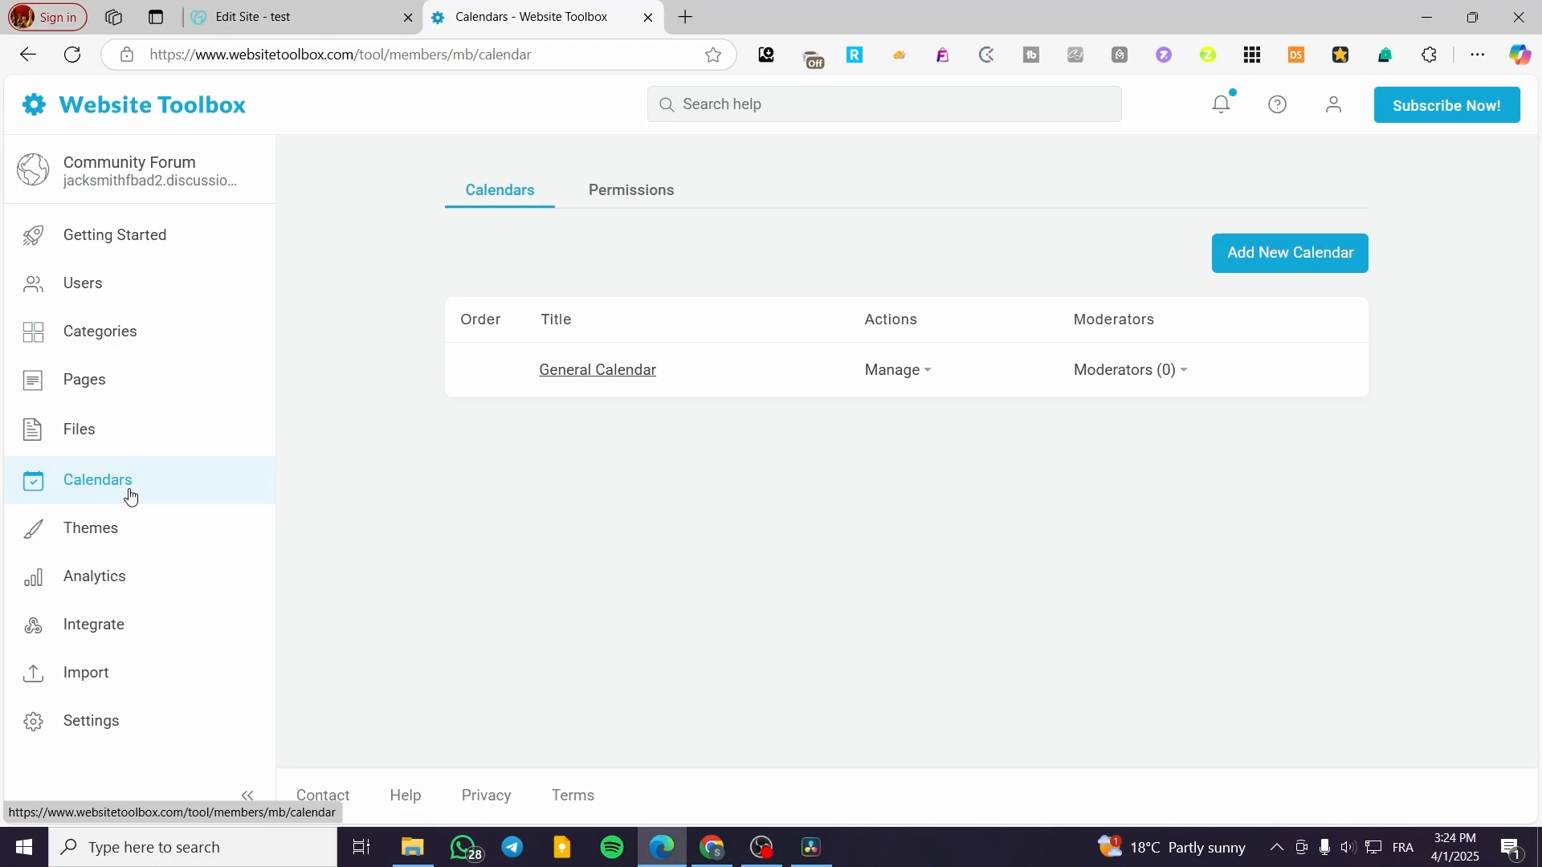
left_click(622, 192)
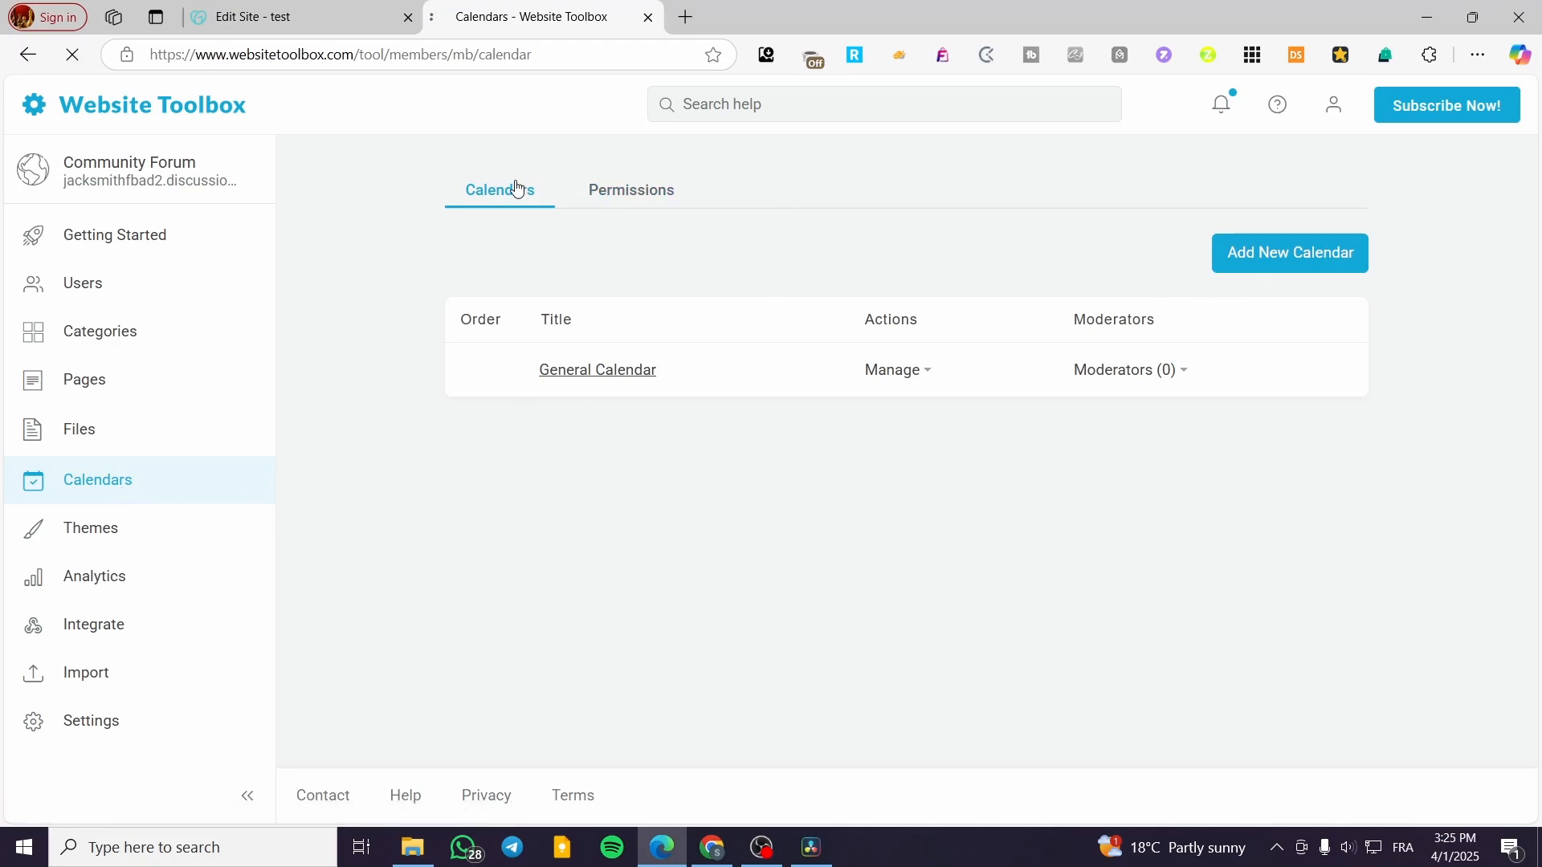
left_click(516, 189)
left_click(122, 575)
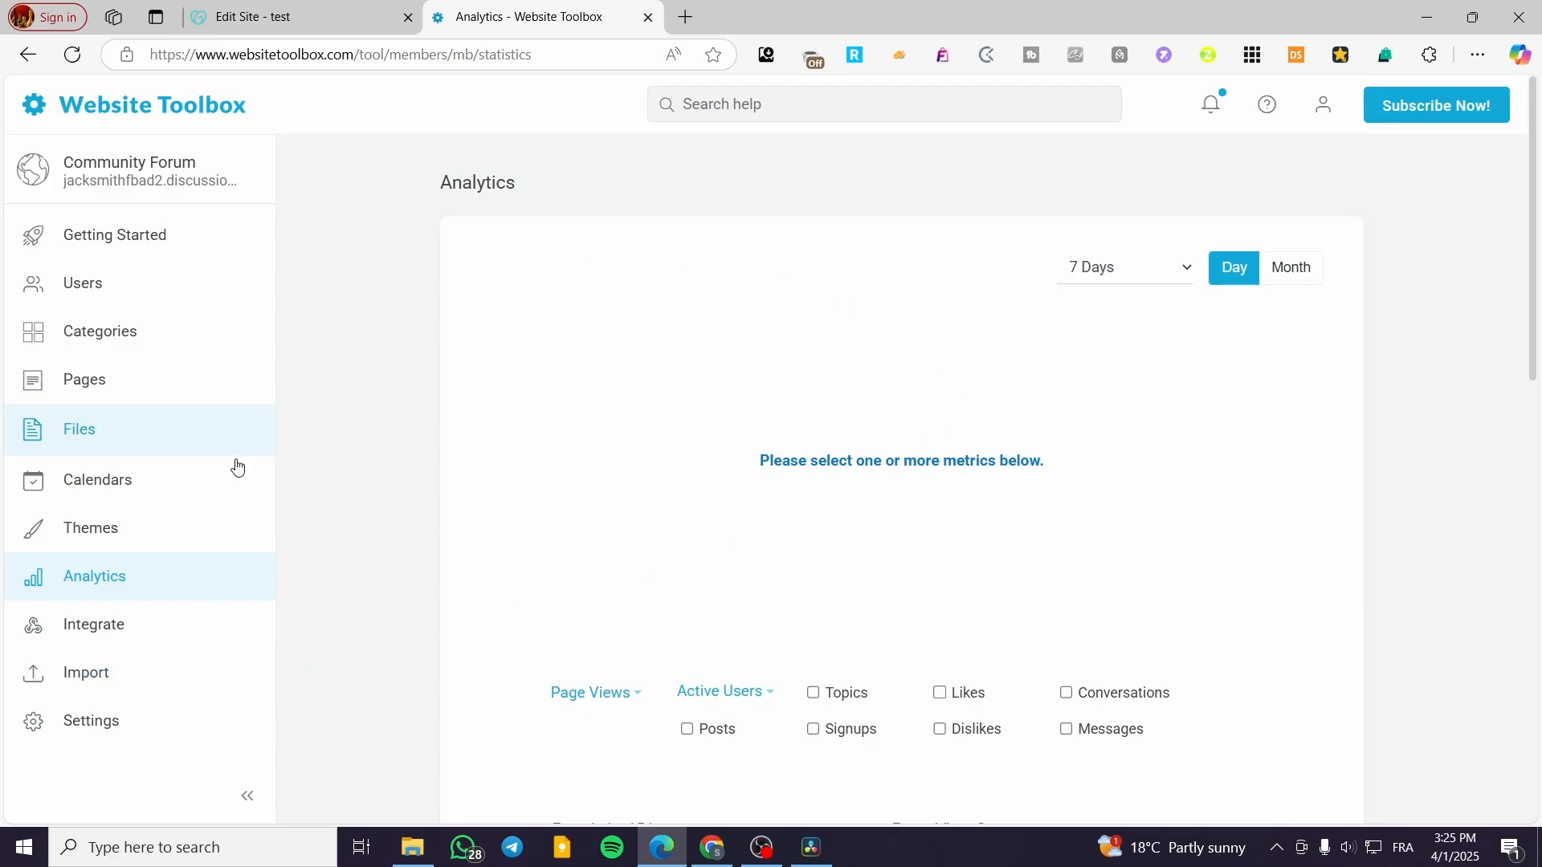
Step: Glance at the GoDaddy editor, then open Website Toolbox's Integrate > Embed options
left_click(348, 10)
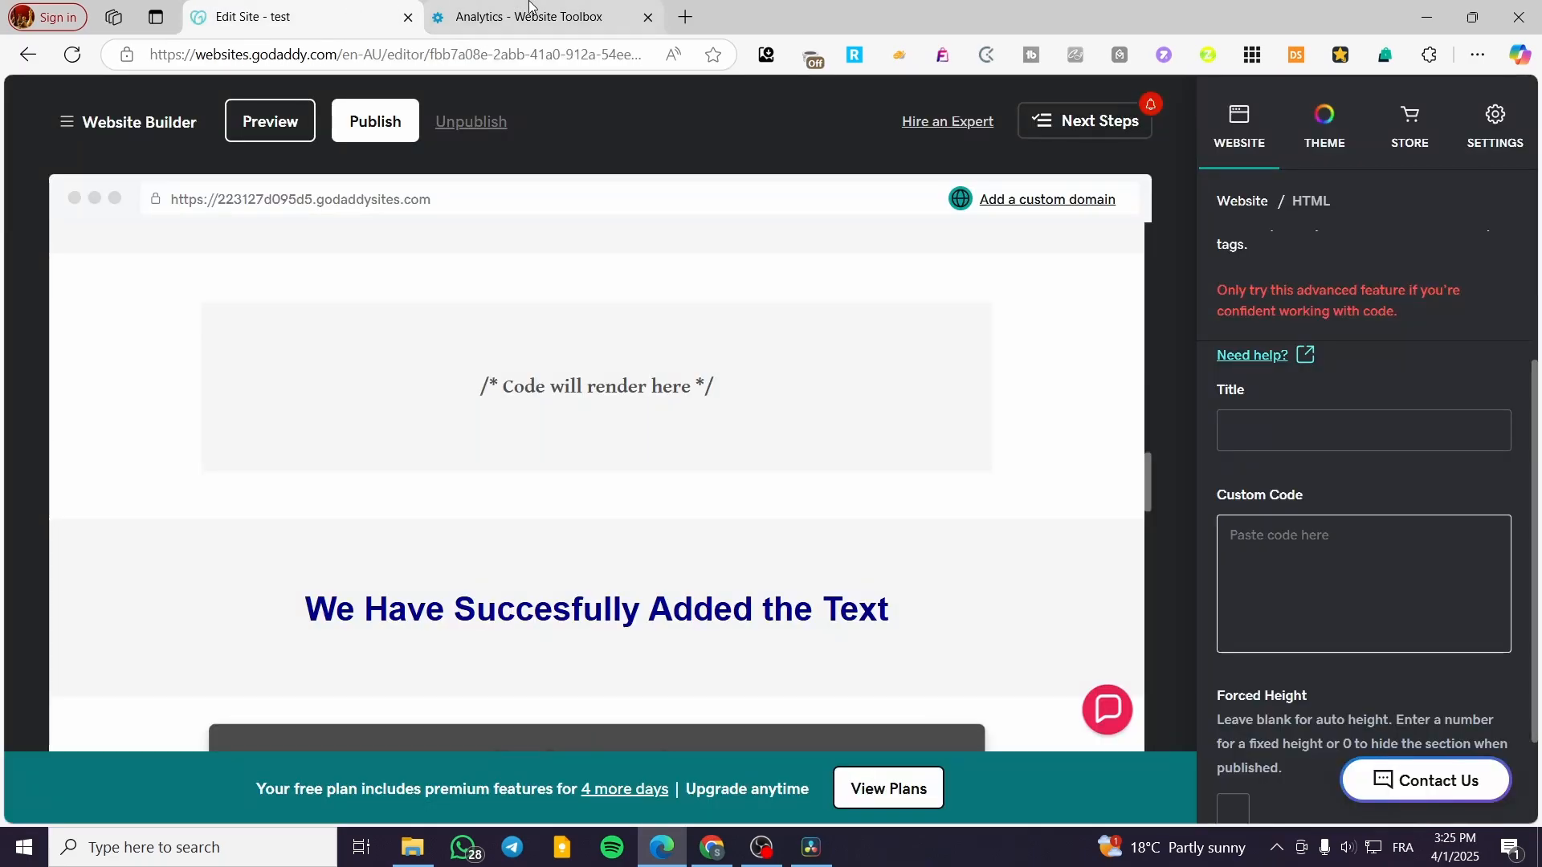
left_click(530, 5)
left_click(128, 631)
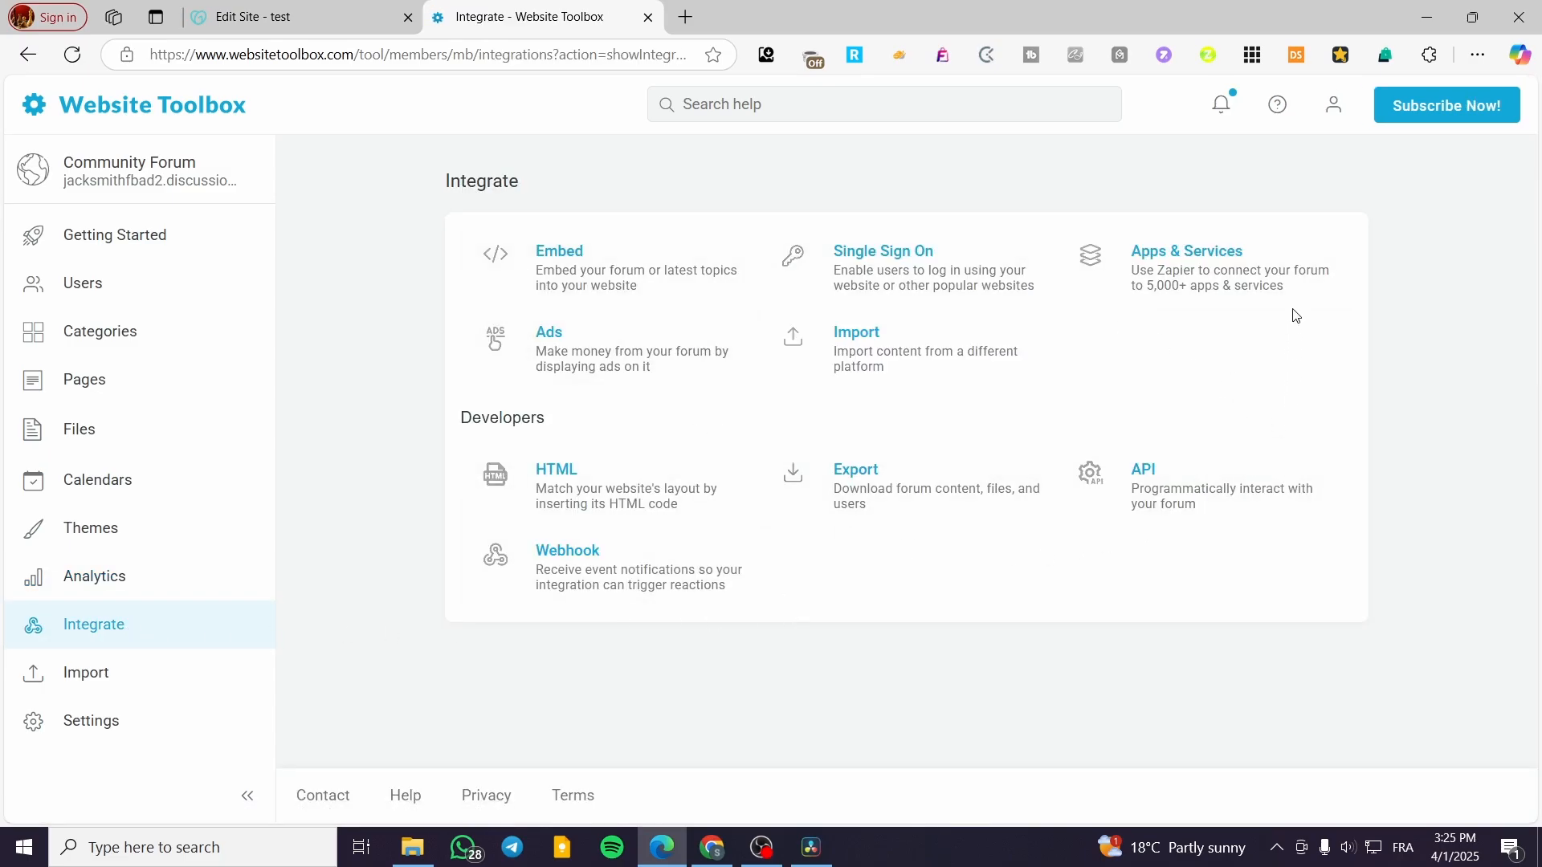
left_click(559, 269)
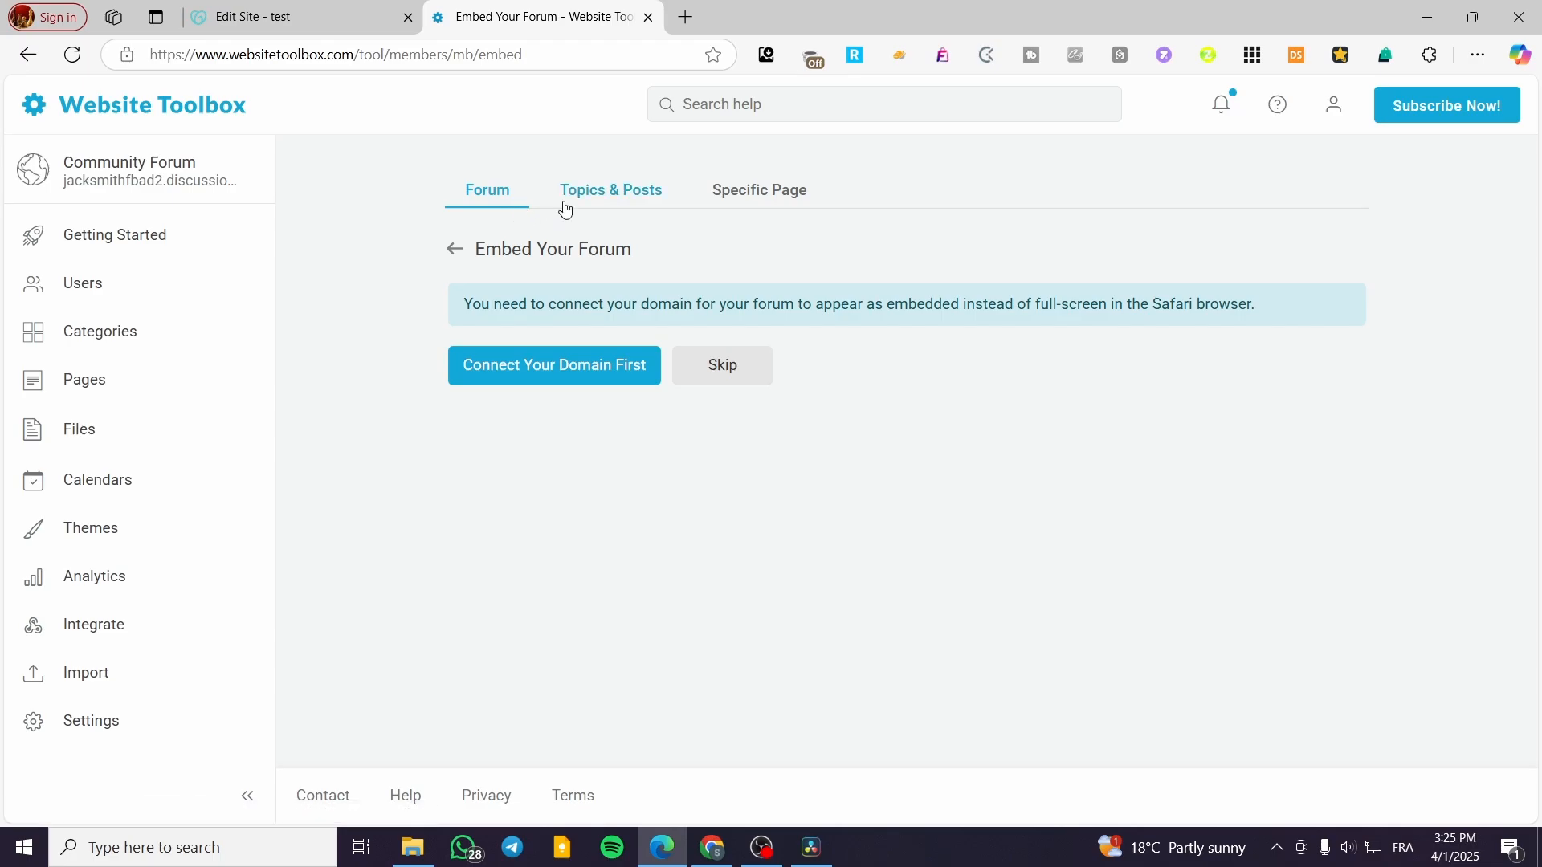
Step: Compare the Topics & Posts and Specific Page embed tabs, returning to the Forum option
left_click(612, 198)
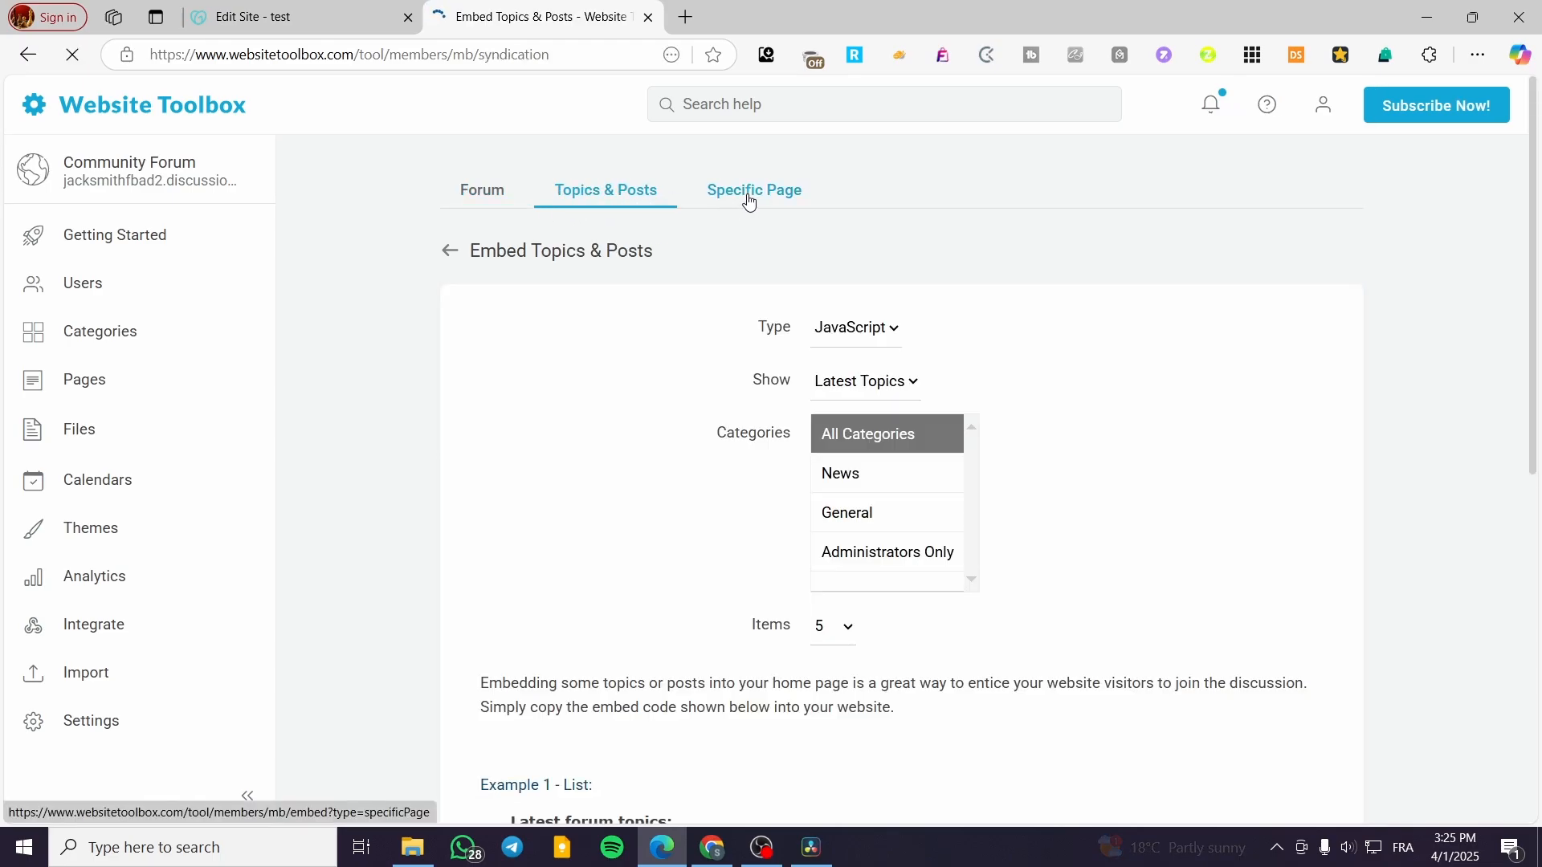
scroll(771, 414, "down", 5)
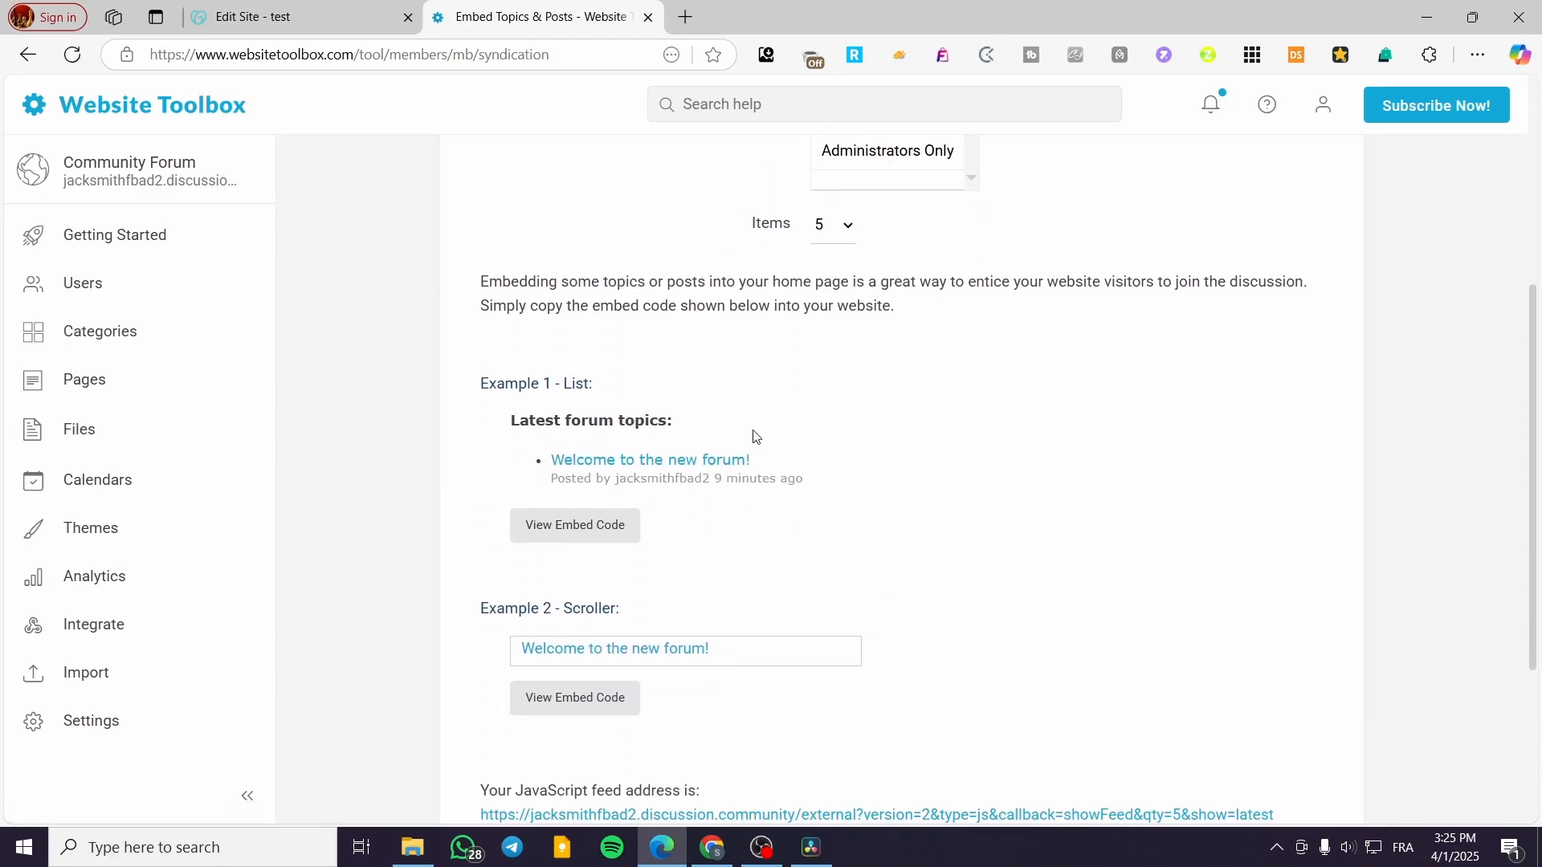
scroll(740, 447, "up", 5)
left_click(482, 195)
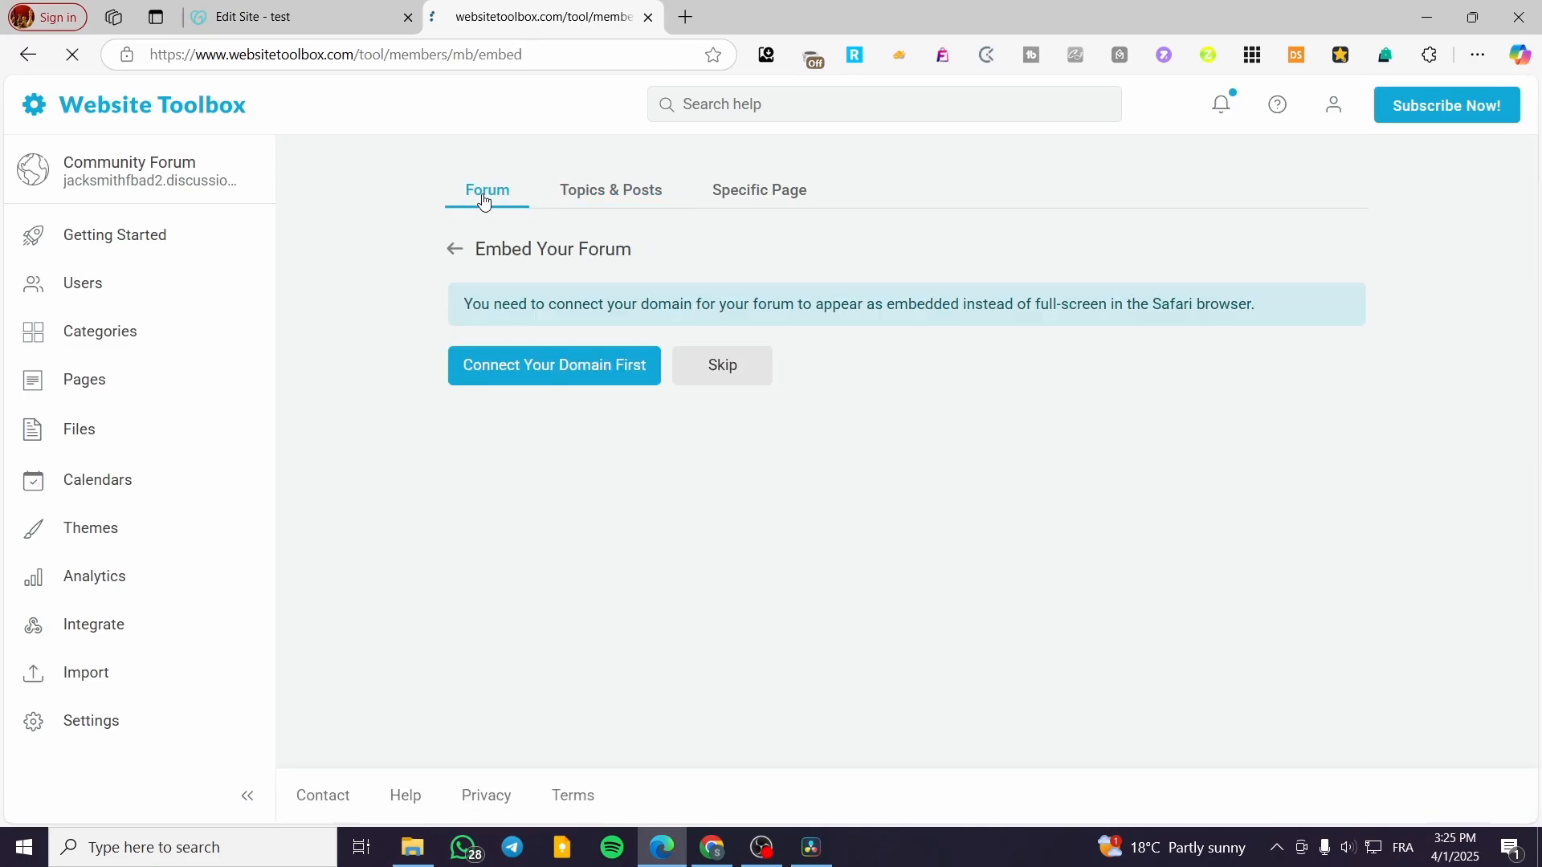
left_click(719, 198)
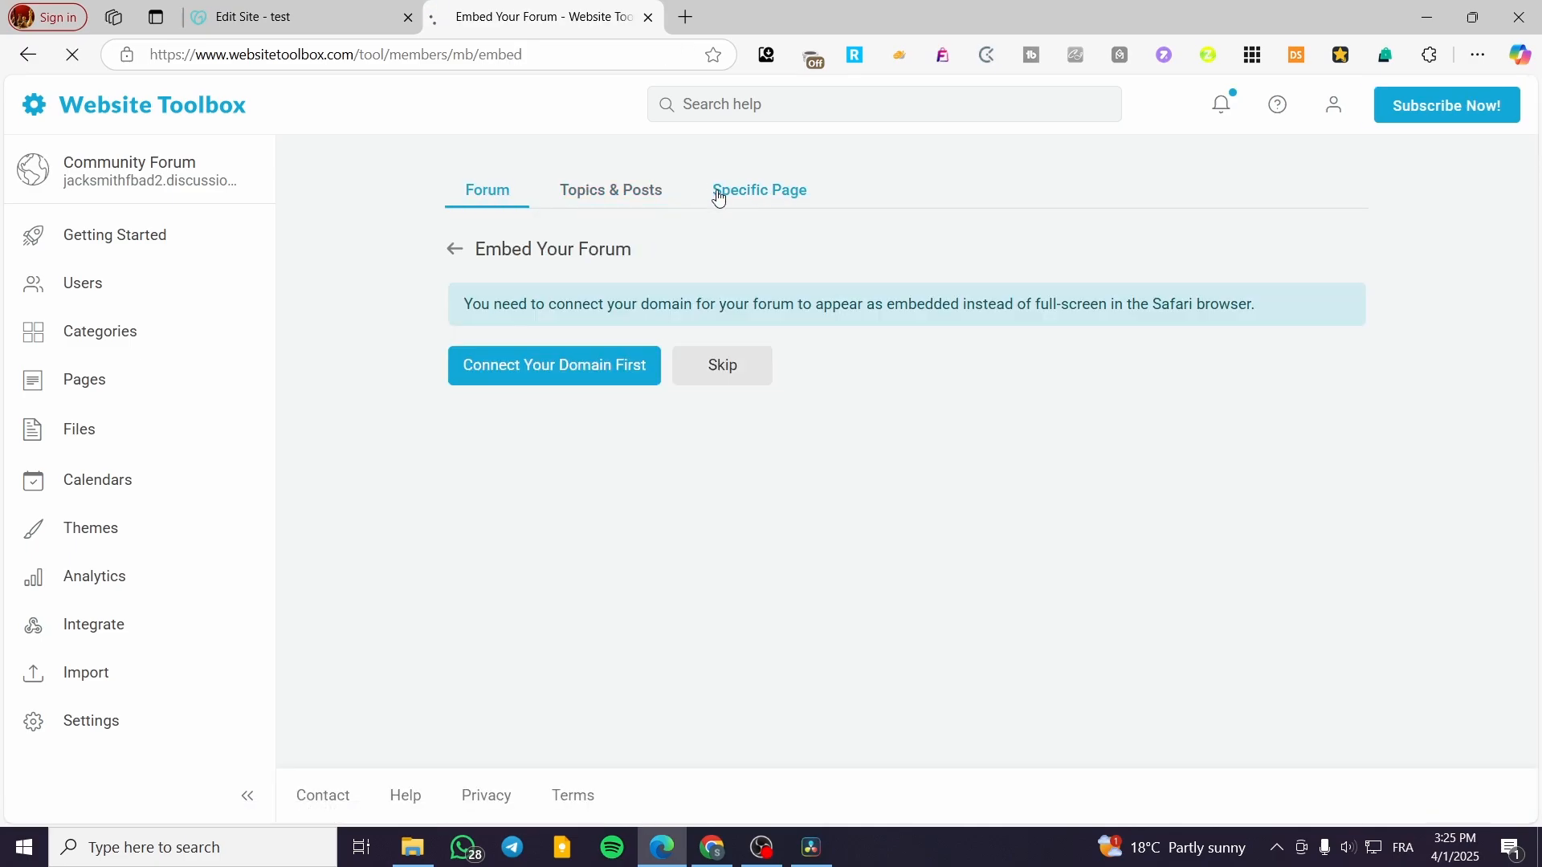
left_click(490, 211)
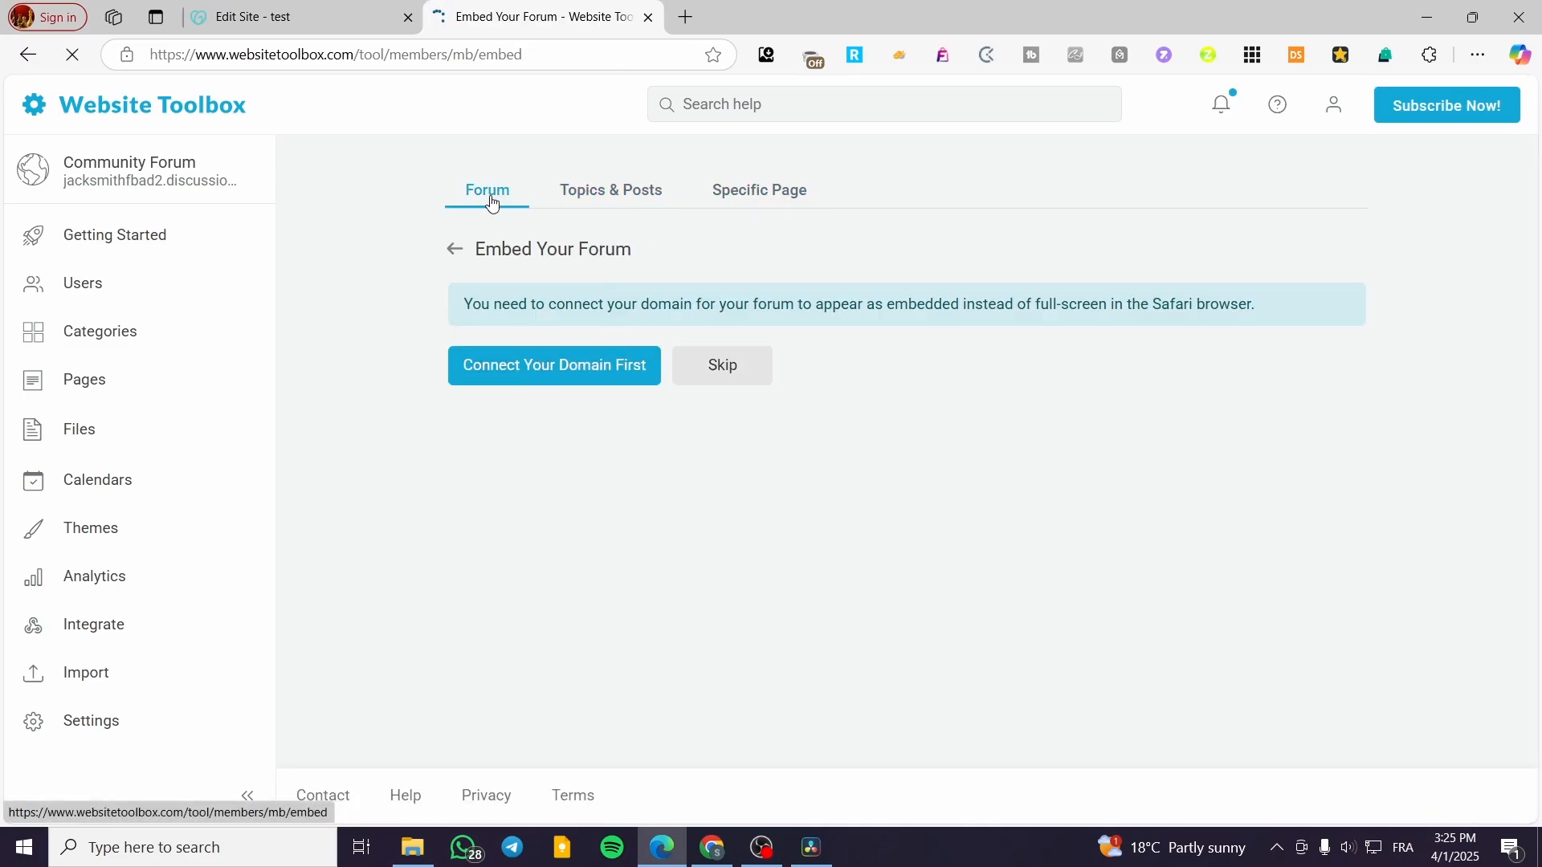
Step: Skip the domain step and copy the revealed forum embed code to the clipboard
left_click(728, 374)
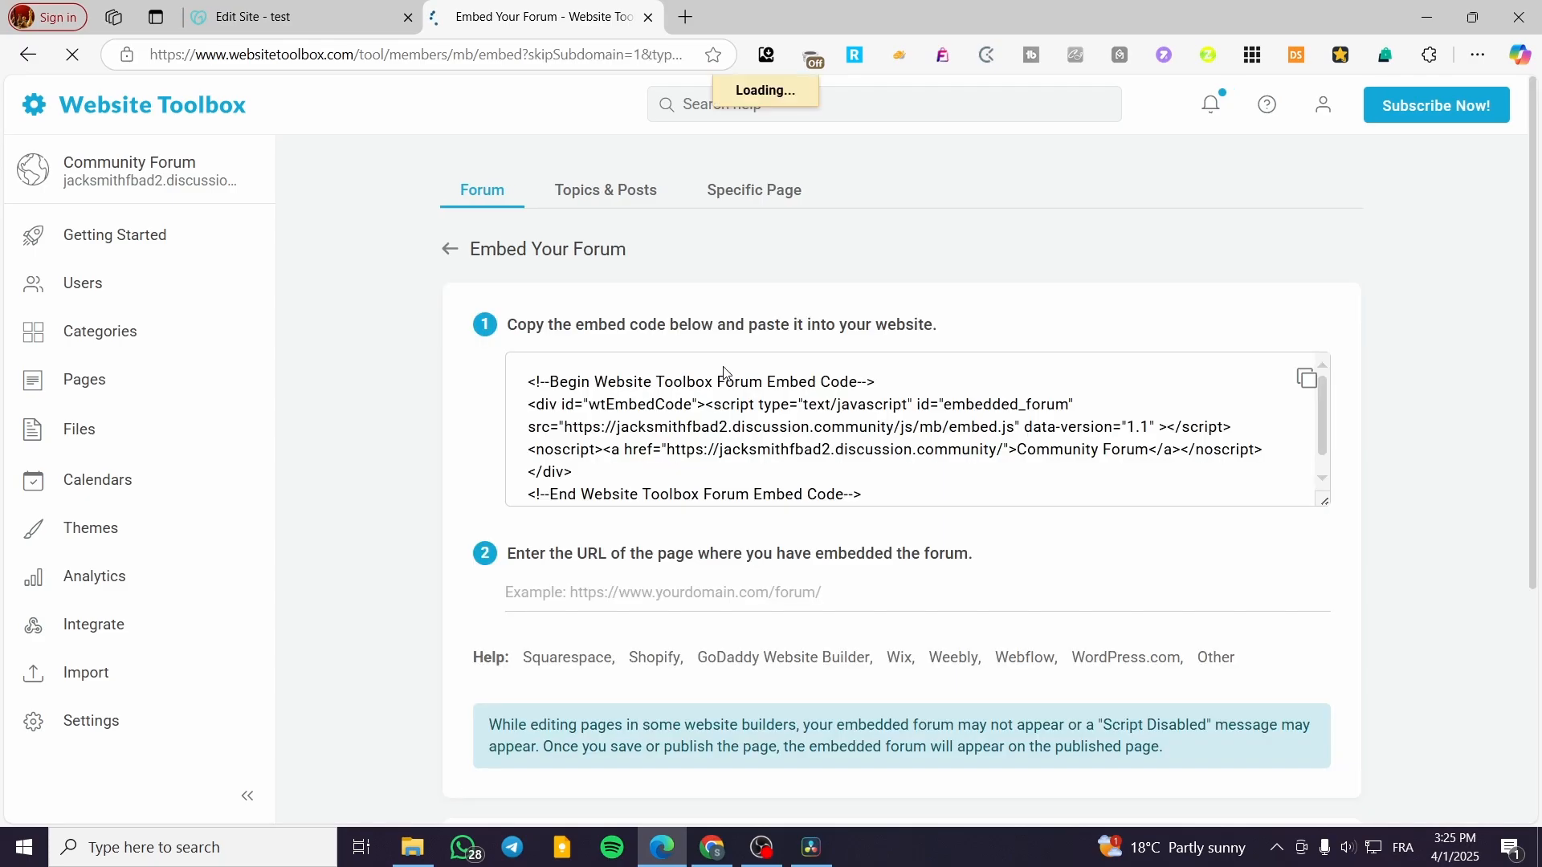
scroll(418, 398, "down", 2)
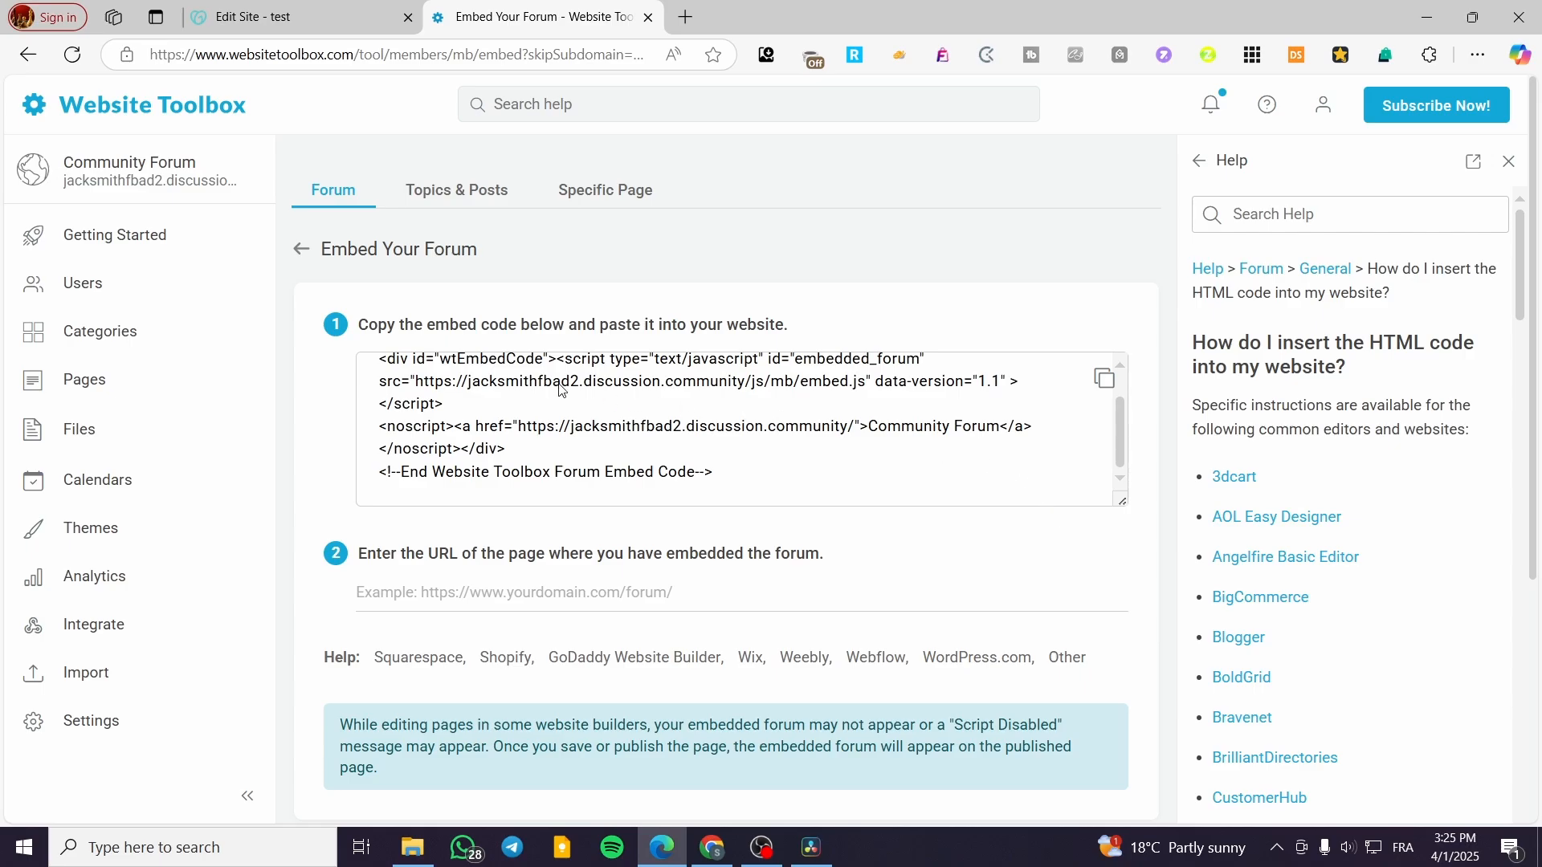
left_click_drag(716, 475, 594, 452)
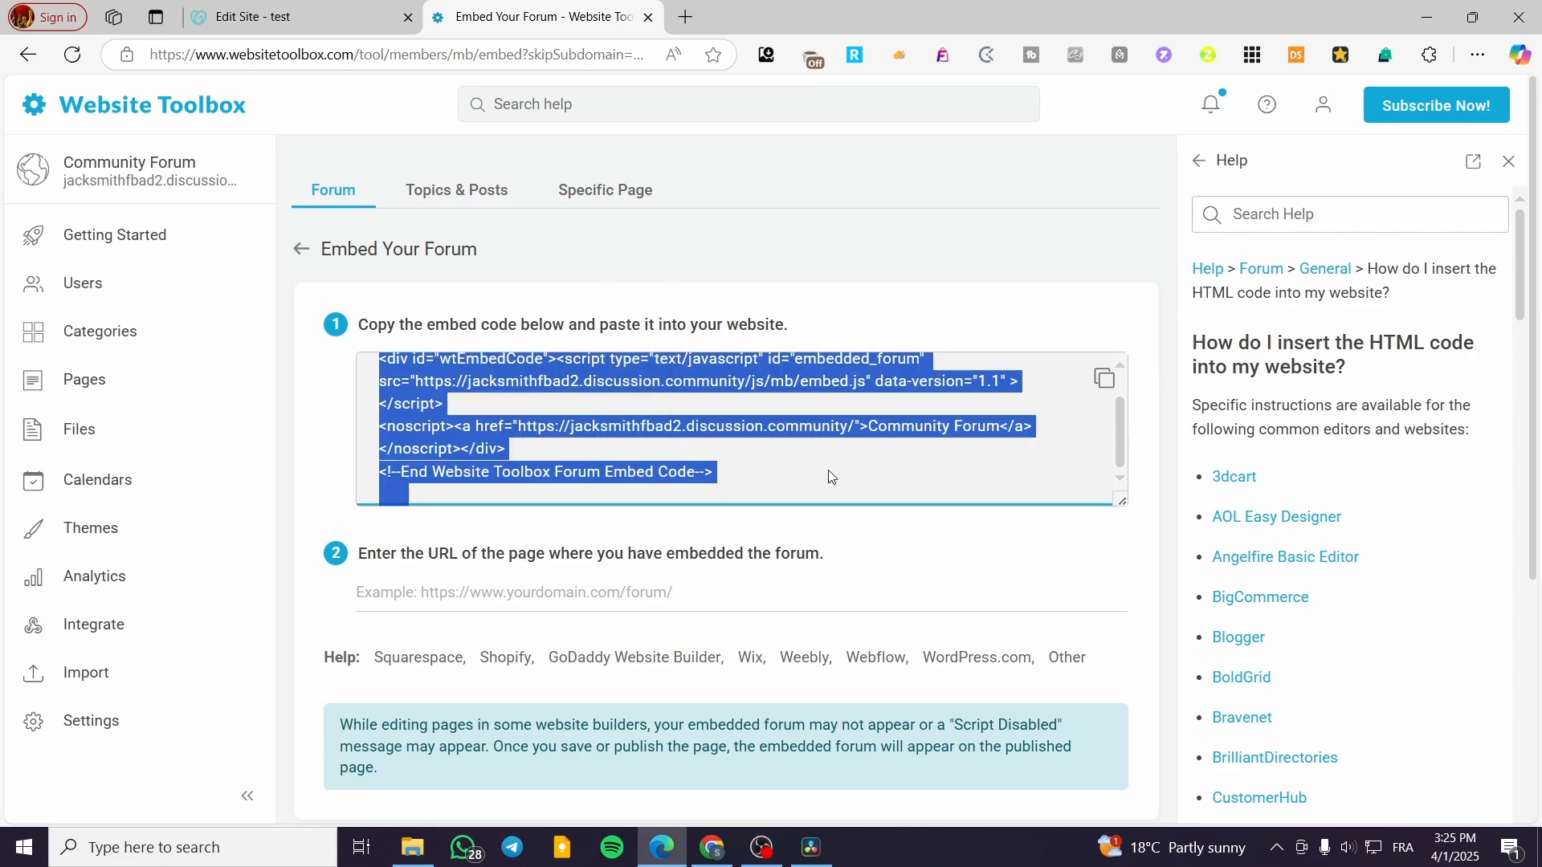
left_click(876, 540)
left_click(1104, 378)
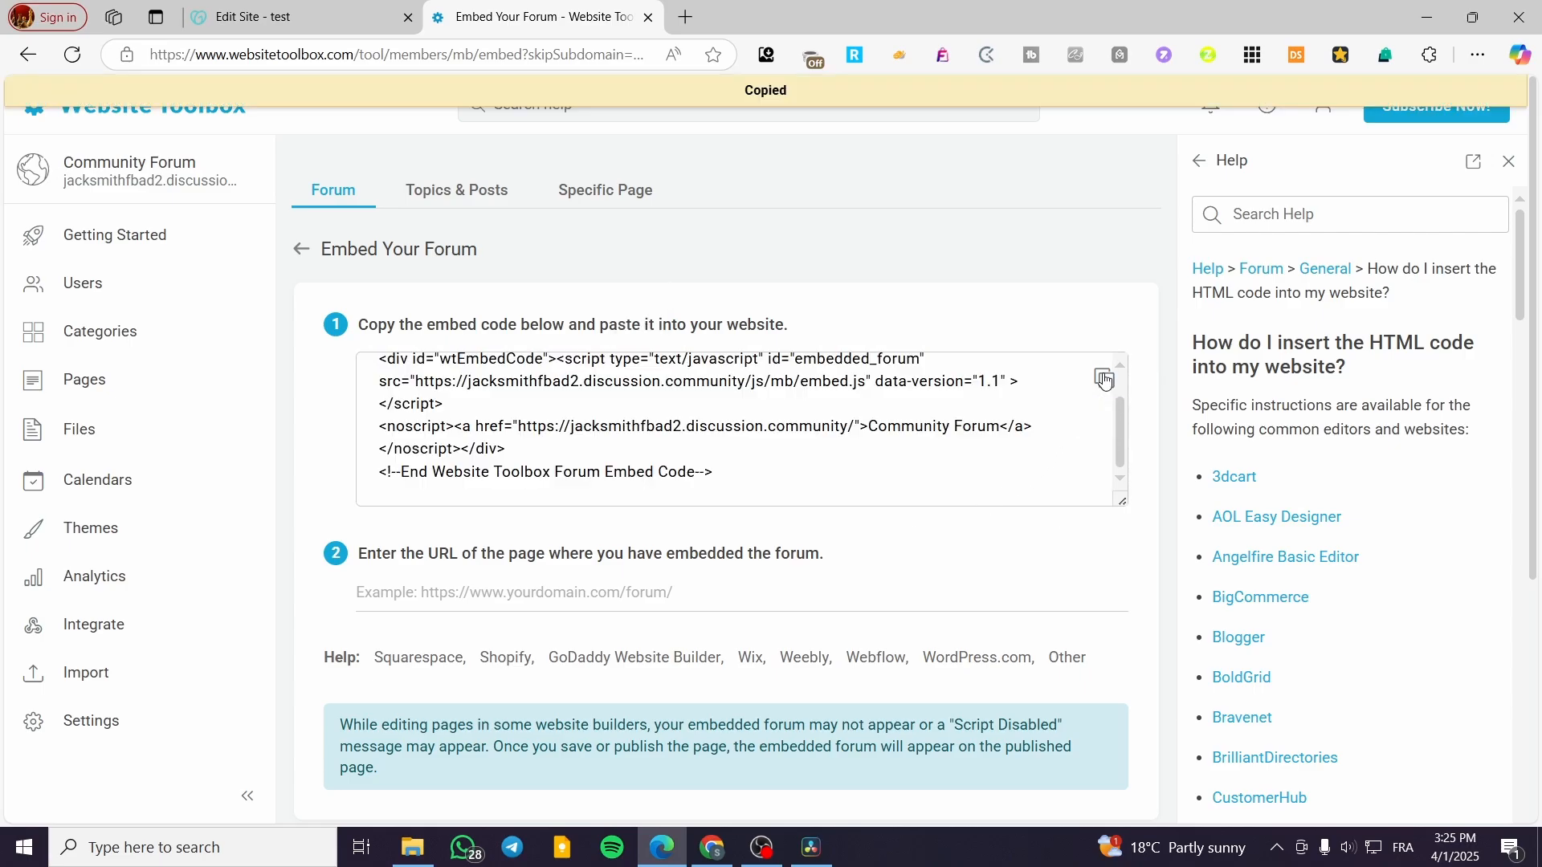
Step: Paste the forum embed code into the HTML section's Custom Code field and finish editing
left_click(321, 17)
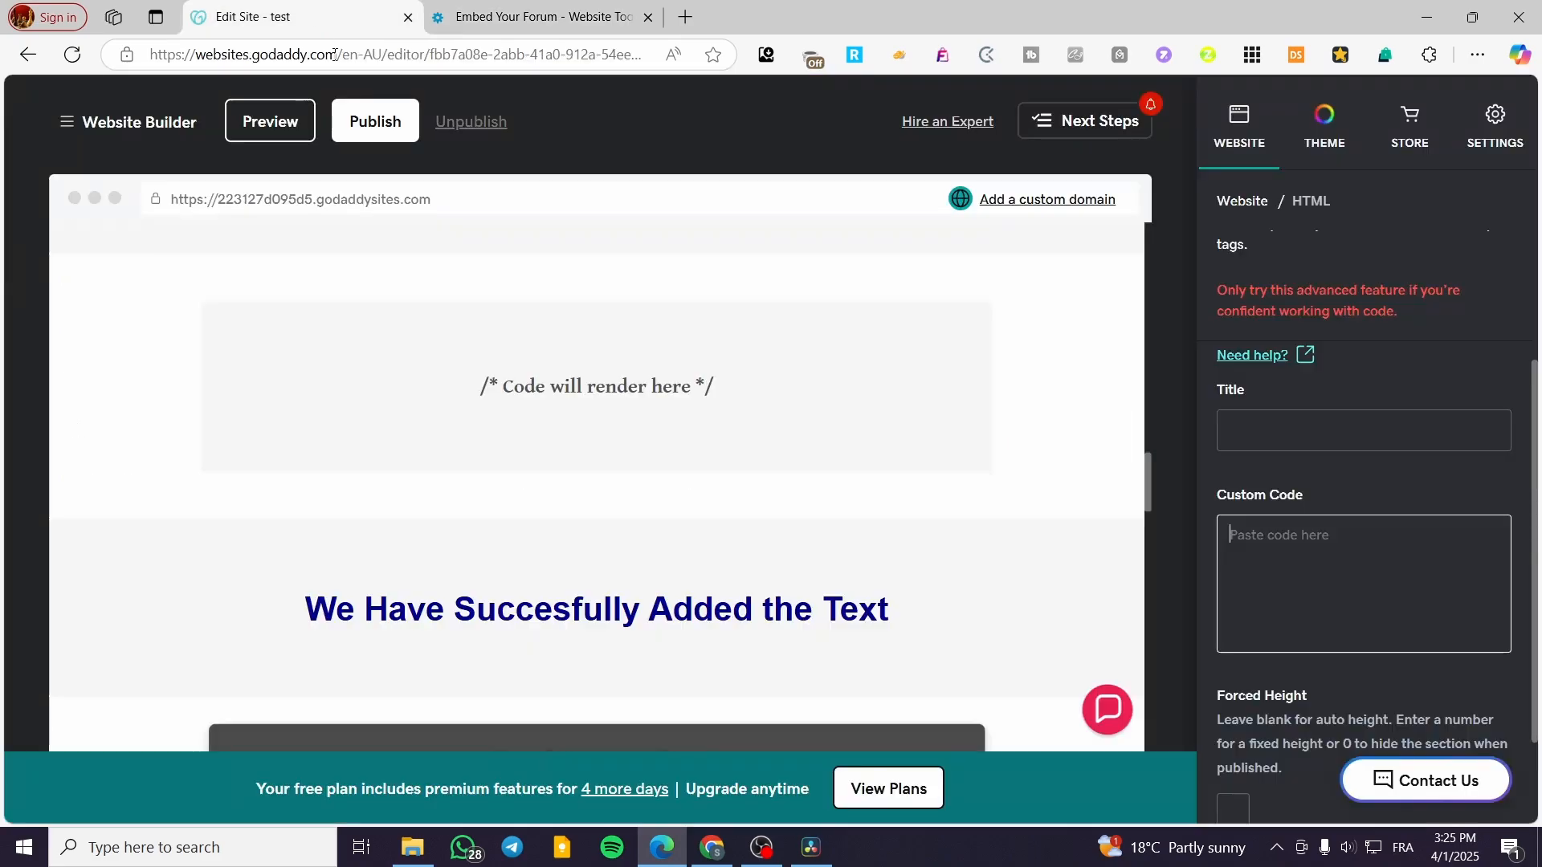
left_click(1304, 540)
key("ctrl+v")
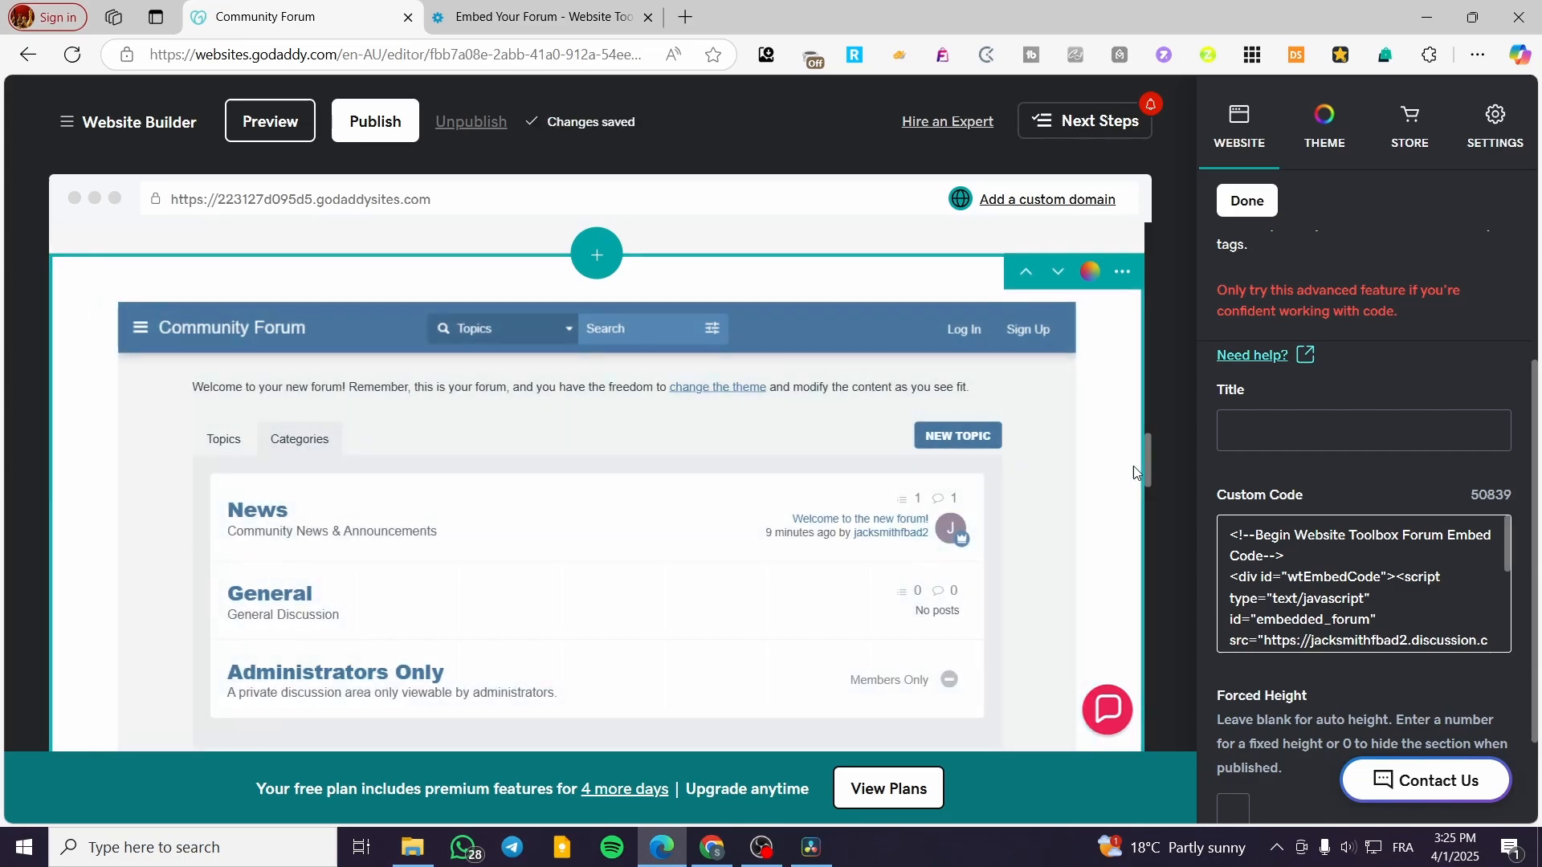
scroll(763, 452, "down", 2)
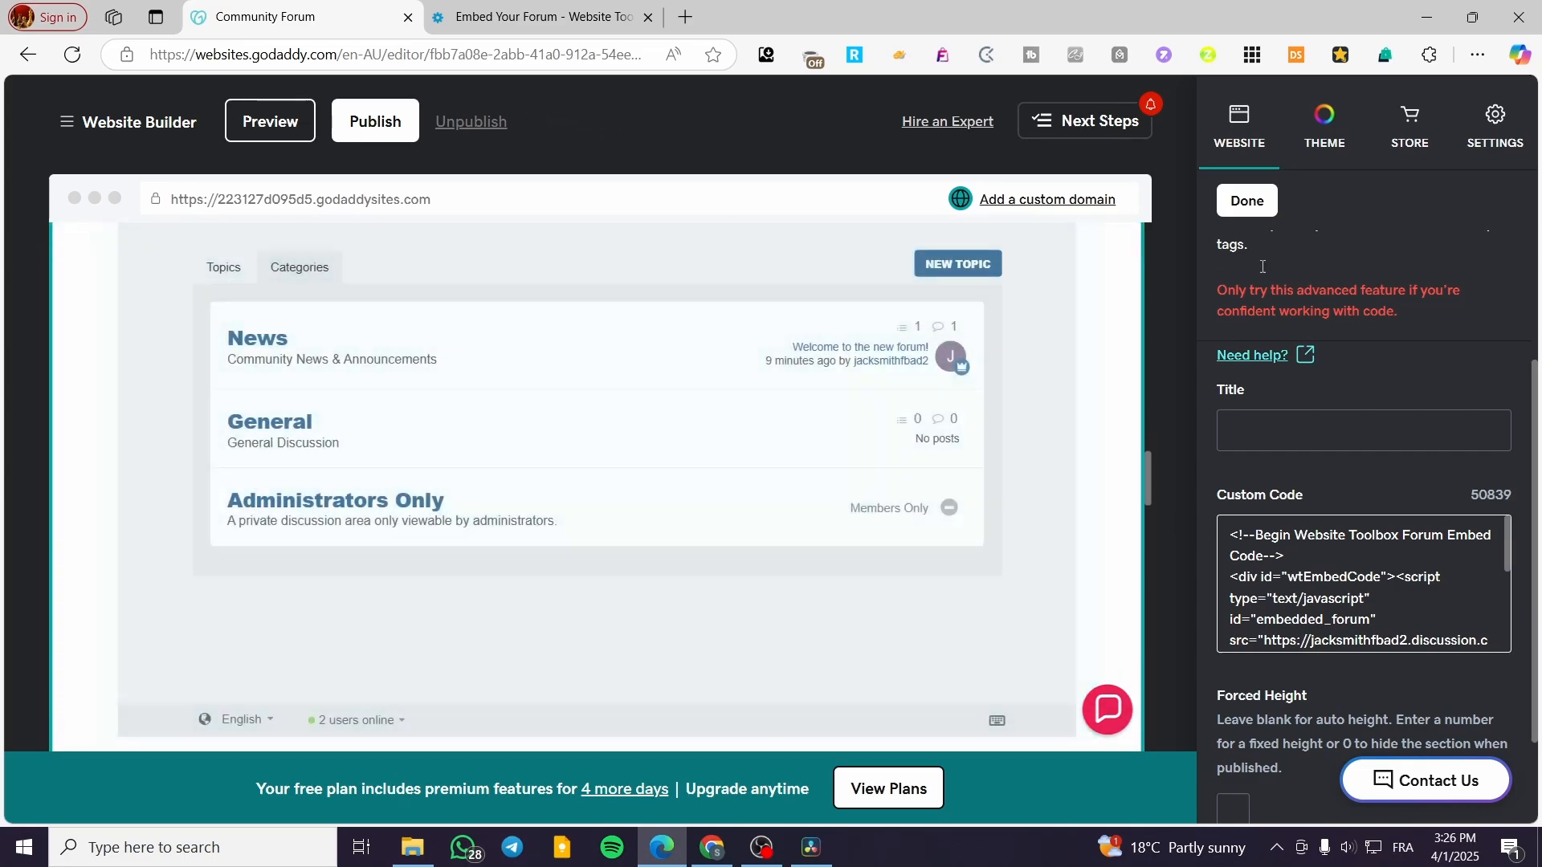
left_click(1248, 200)
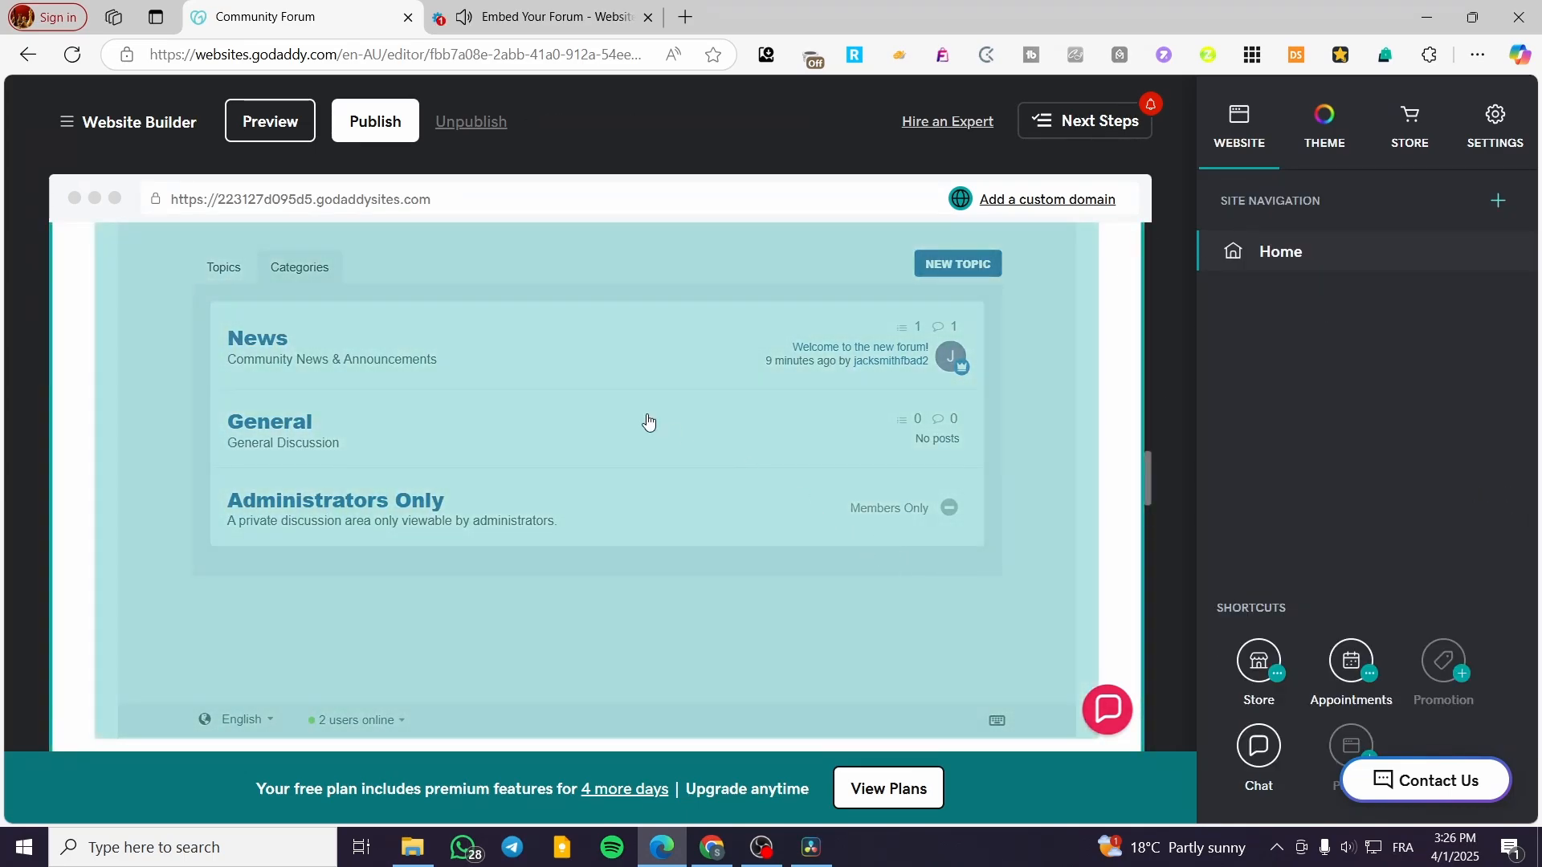
Step: Scroll the page to check the Community Forum showing below the Jotform form
scroll(639, 394, "up", 1)
scroll(748, 439, "up", 2)
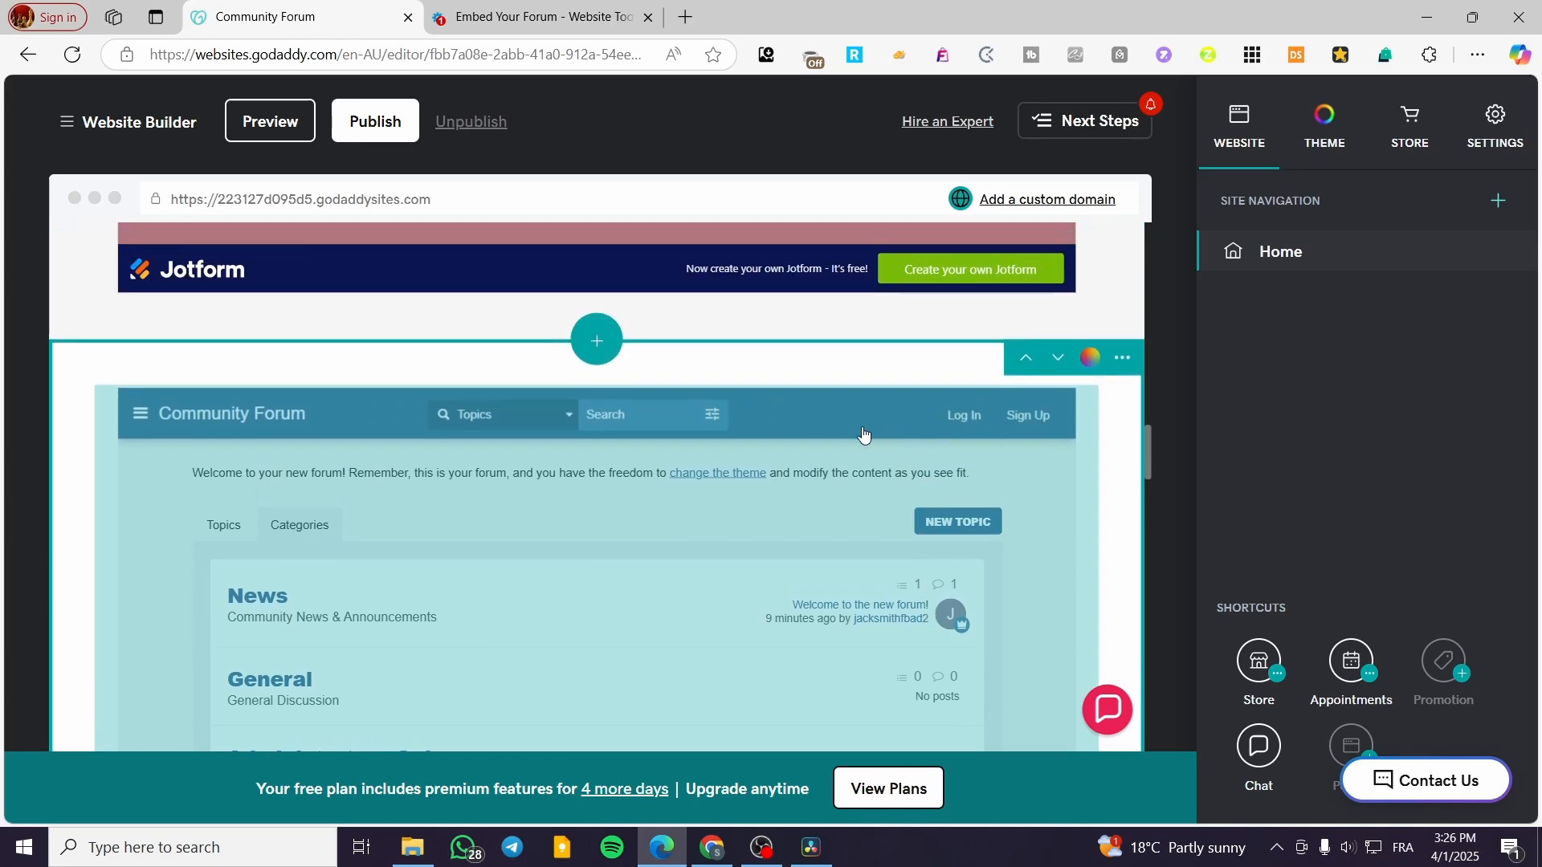
scroll(857, 435, "down", 2)
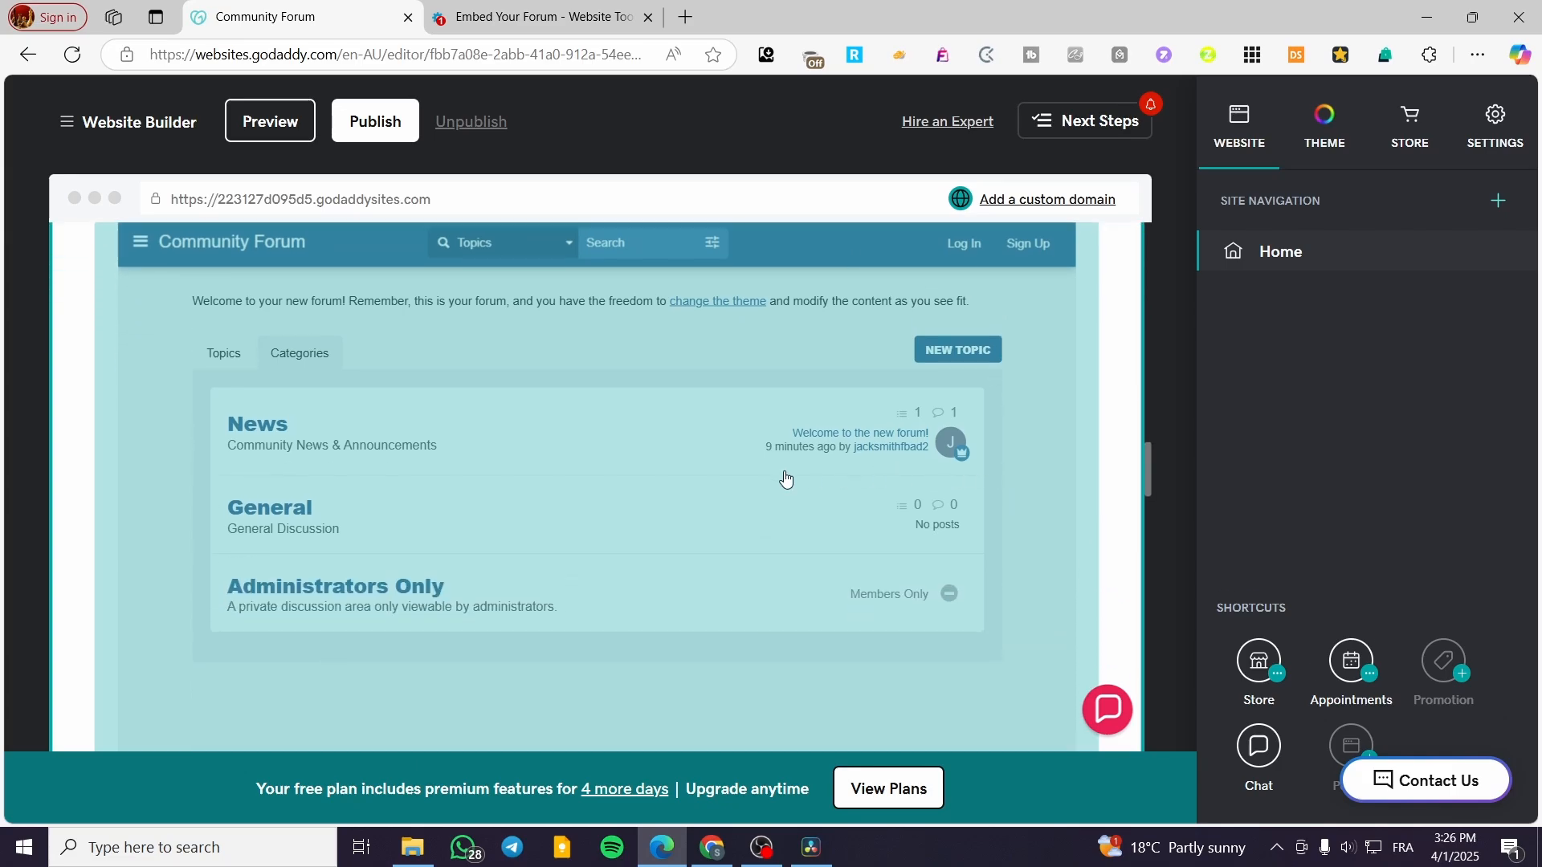
scroll(731, 637, "up", 20)
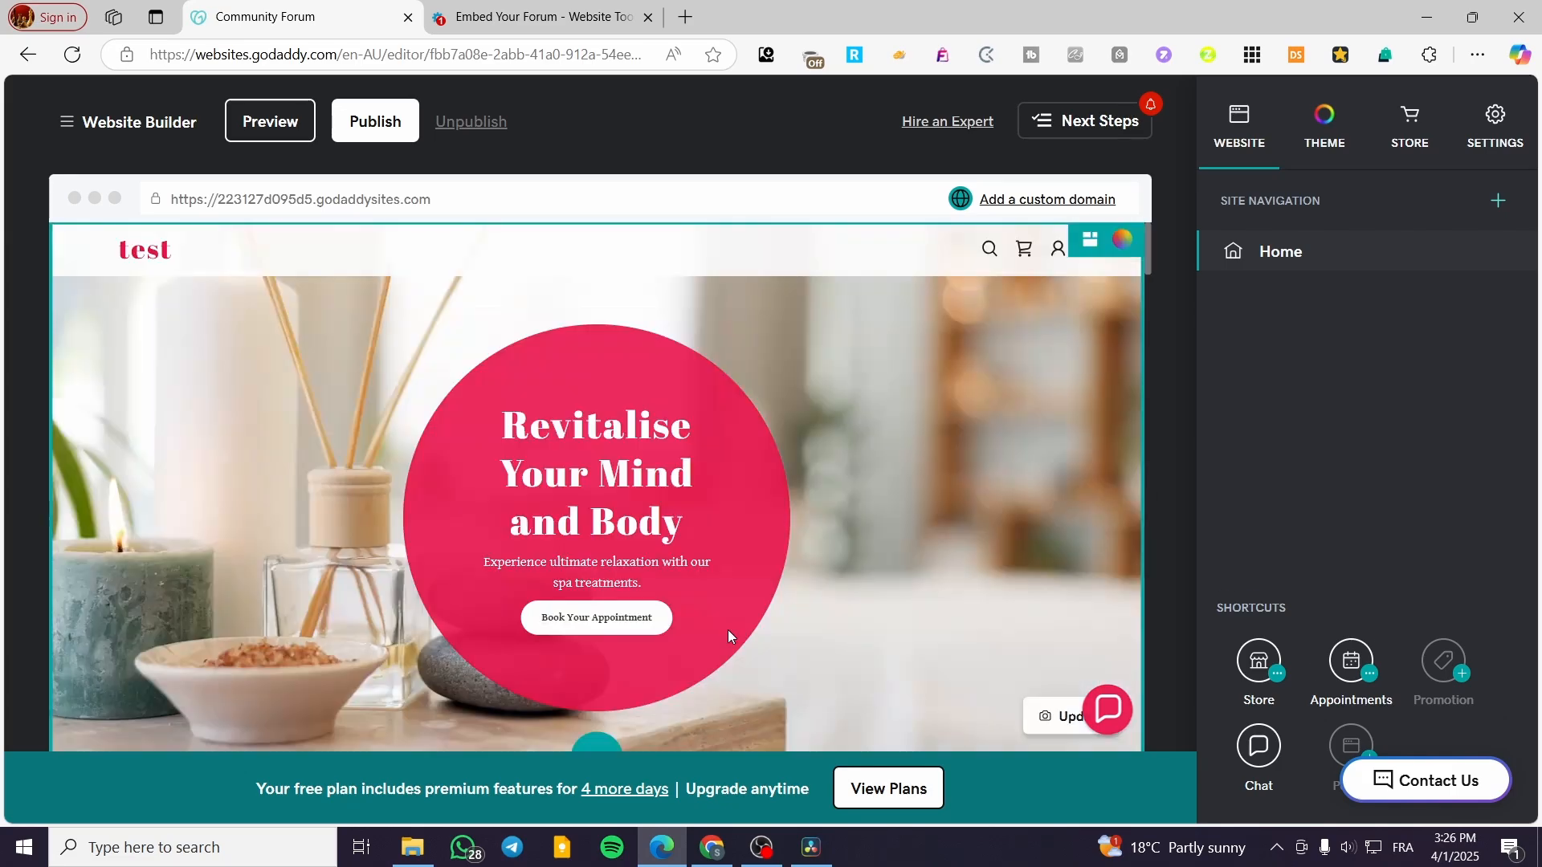
scroll(727, 595, "down", 6)
scroll(726, 595, "down", 20)
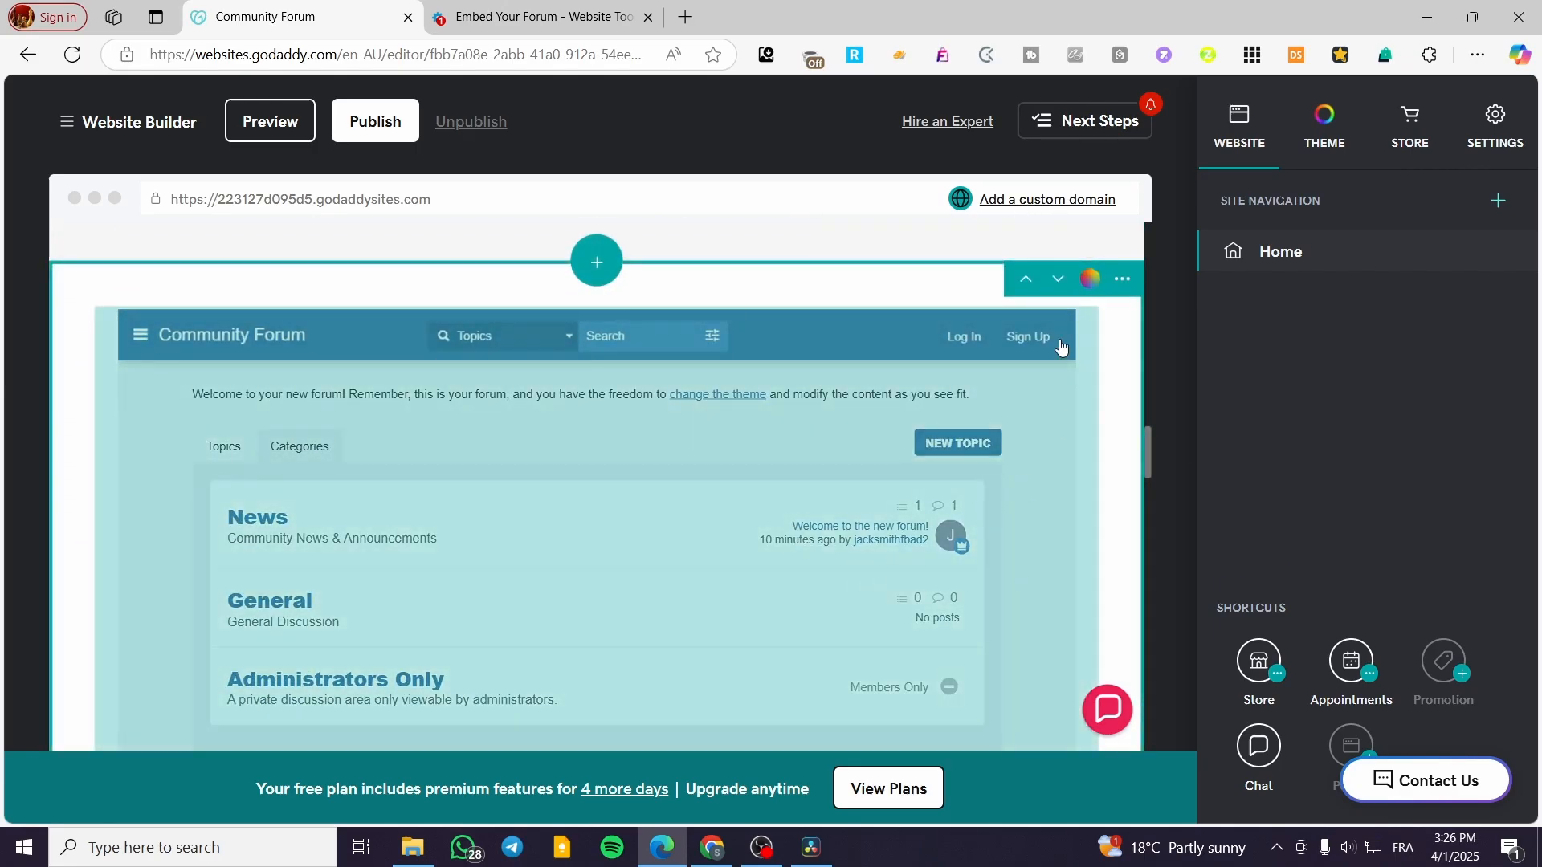
Step: Preview the whole site and scroll down to the embedded Community Forum
left_click(270, 121)
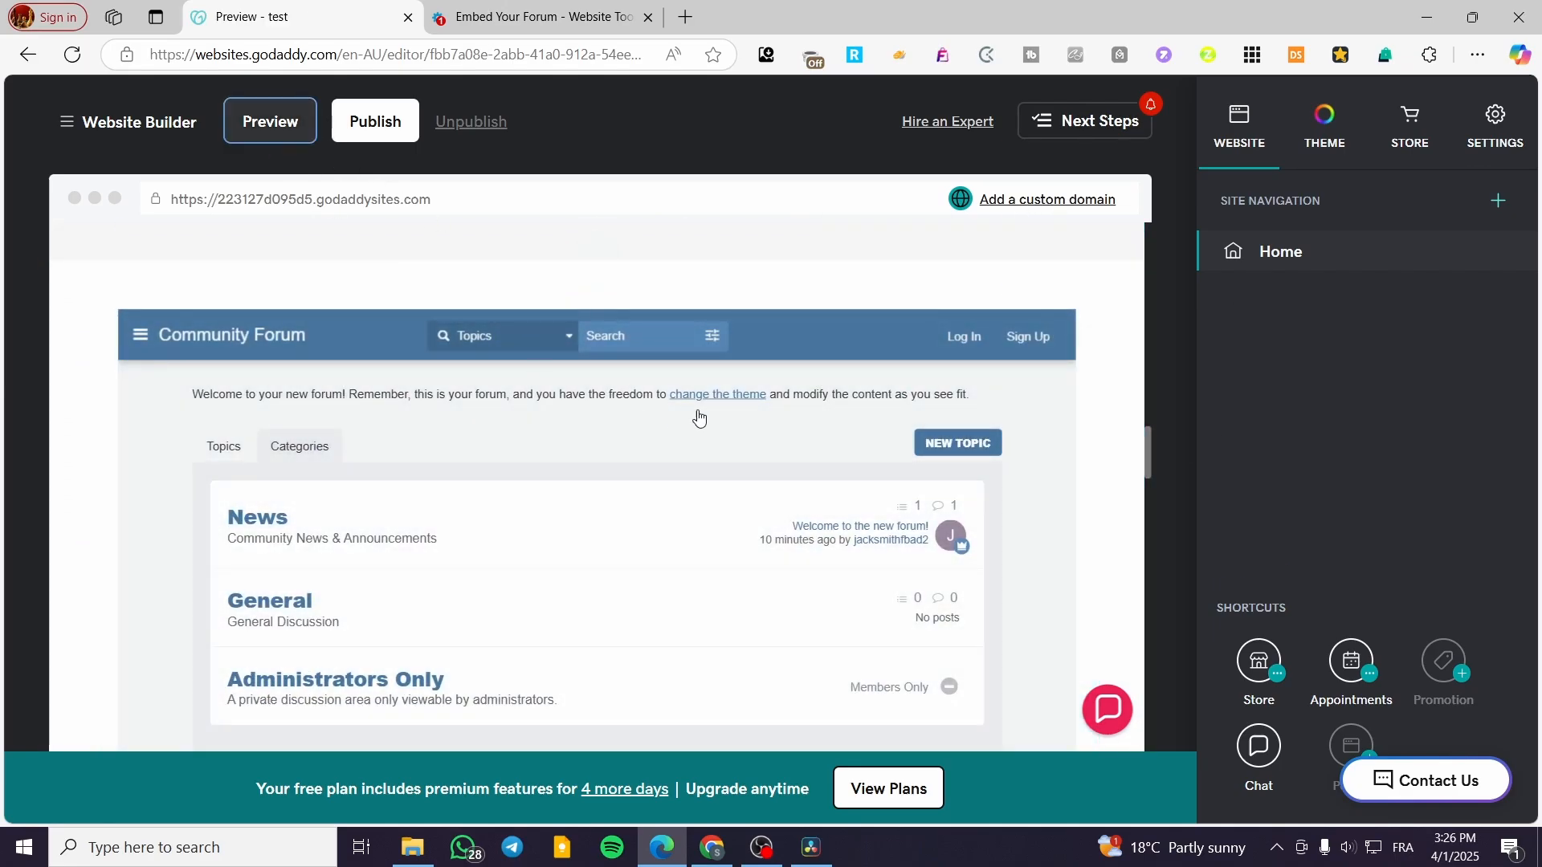
scroll(1267, 384, "down", 6)
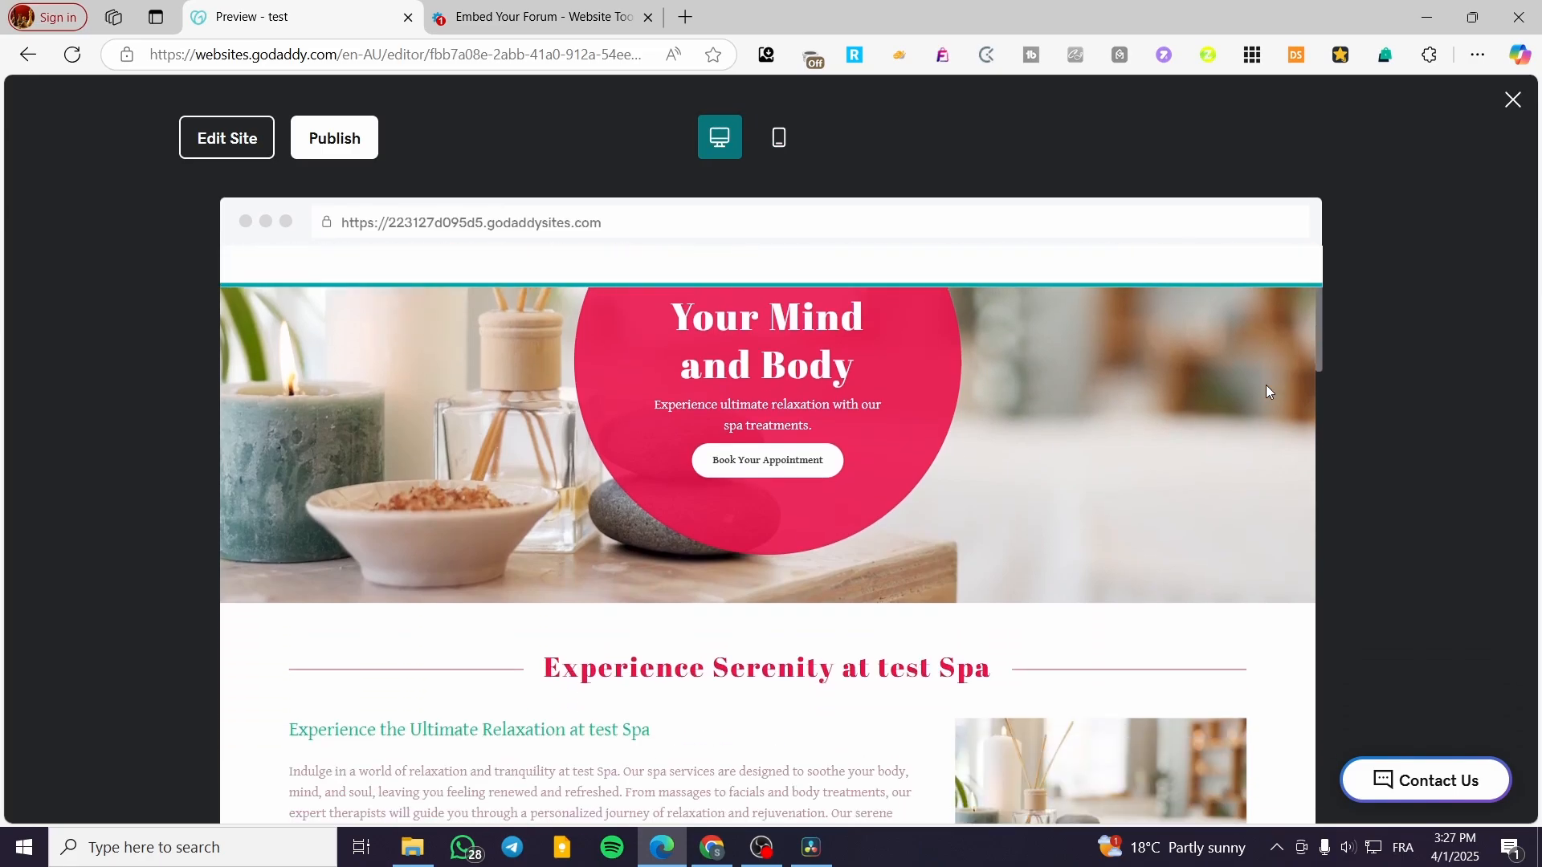
scroll(1281, 384, "down", 10)
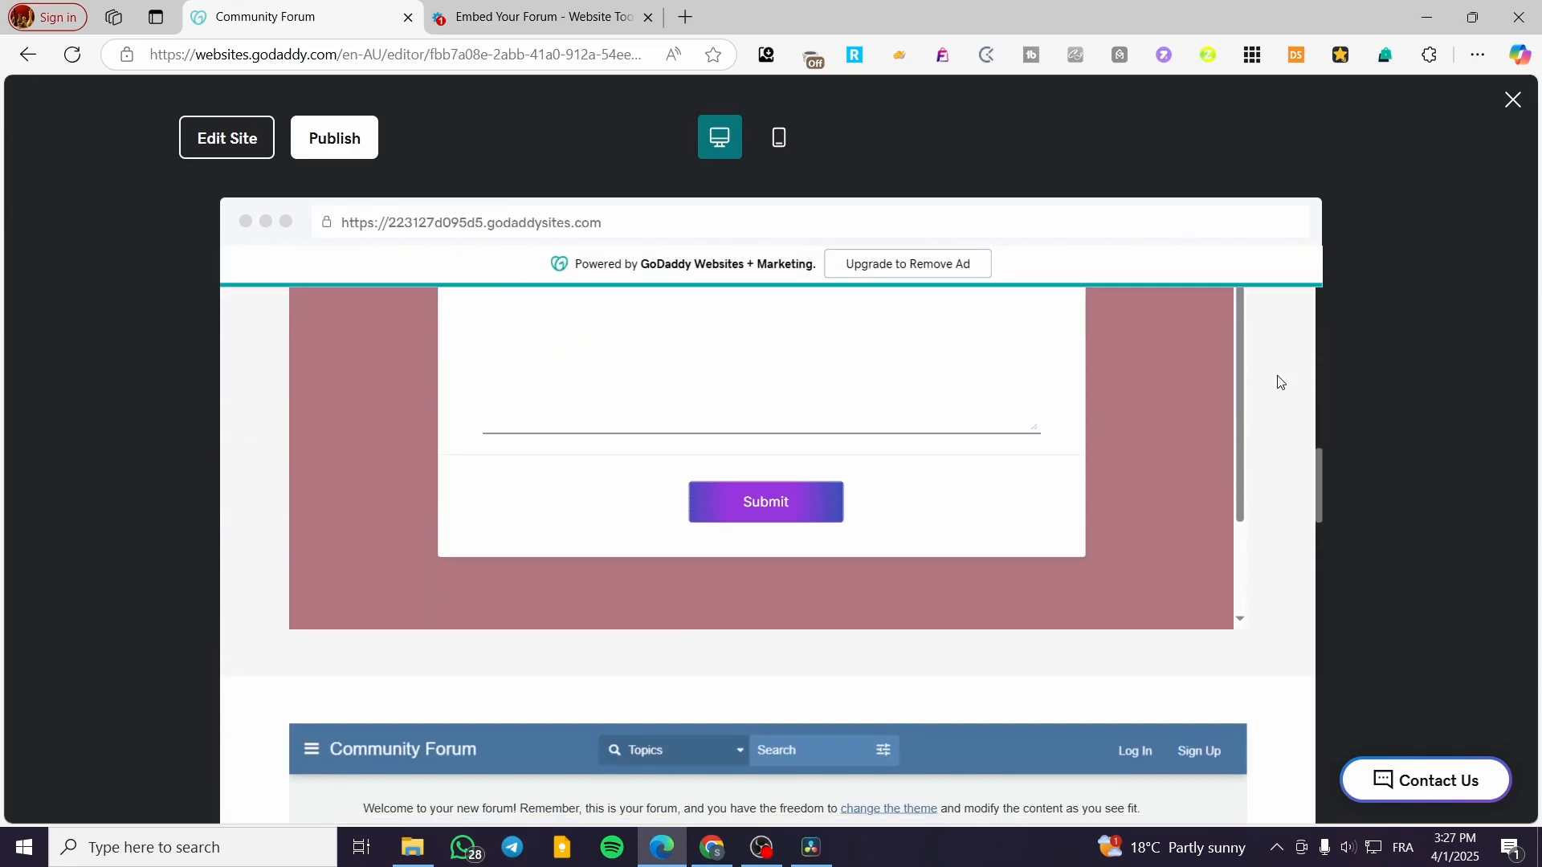
scroll(1280, 372, "down", 5)
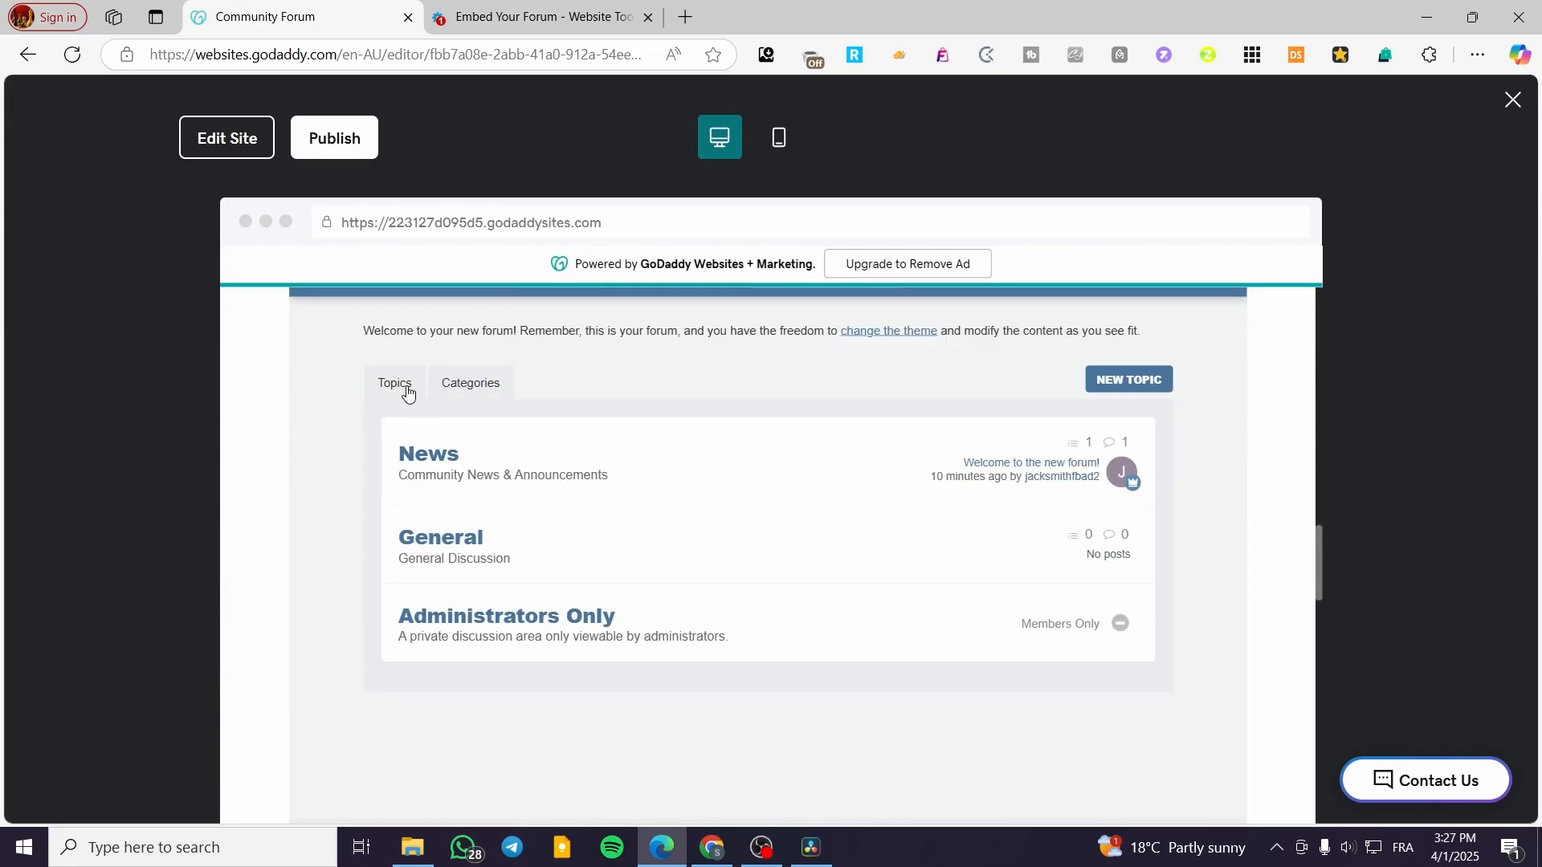
Step: Open the News category, try NEW TOPIC, and dismiss the log-in prompt
left_click(511, 518)
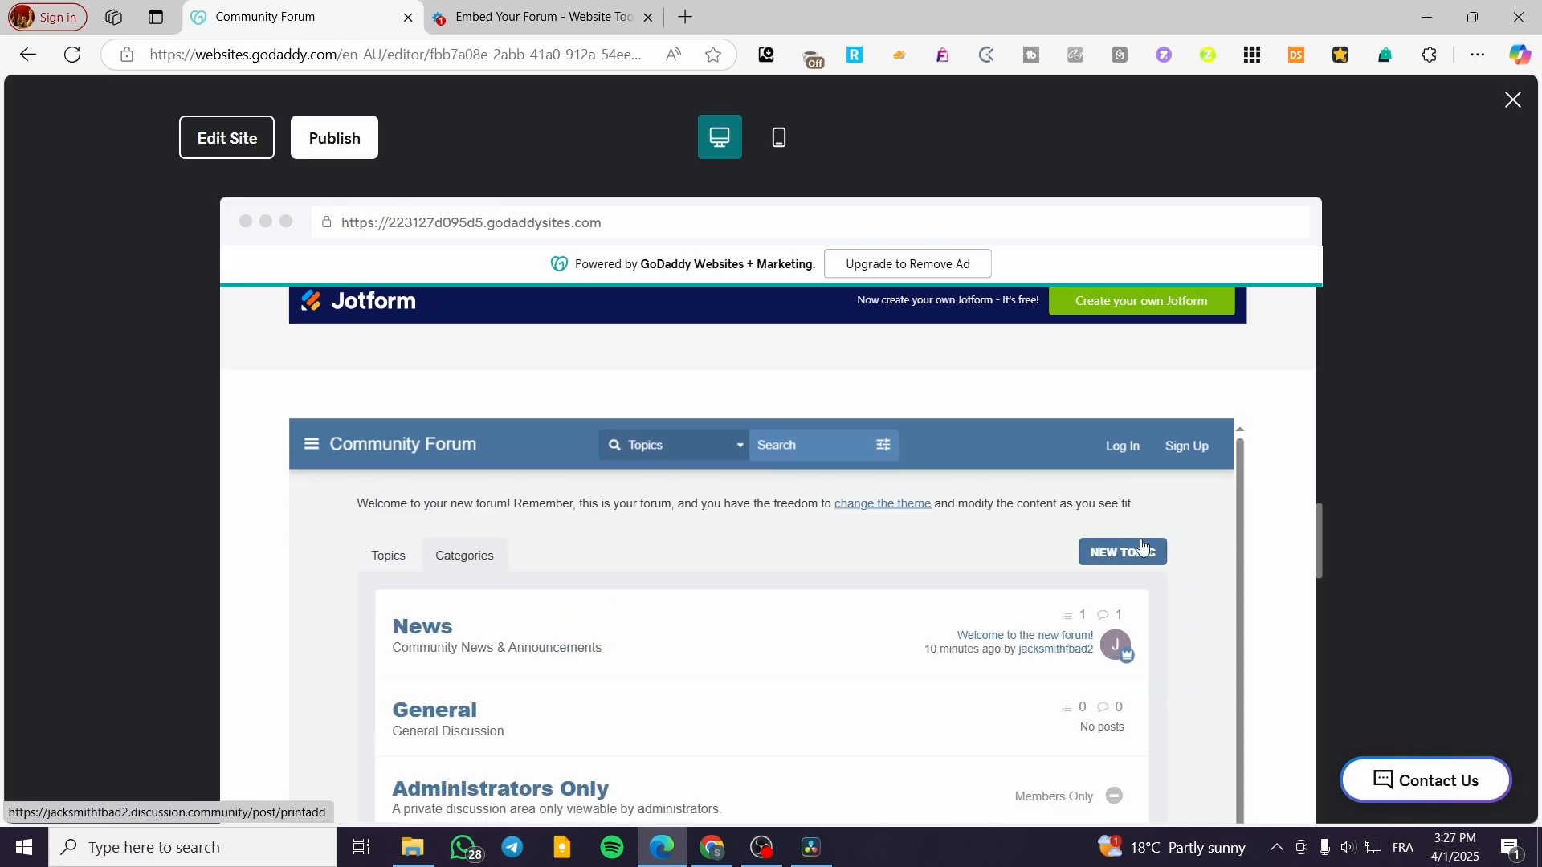
left_click(1123, 553)
scroll(1125, 556, "up", 2)
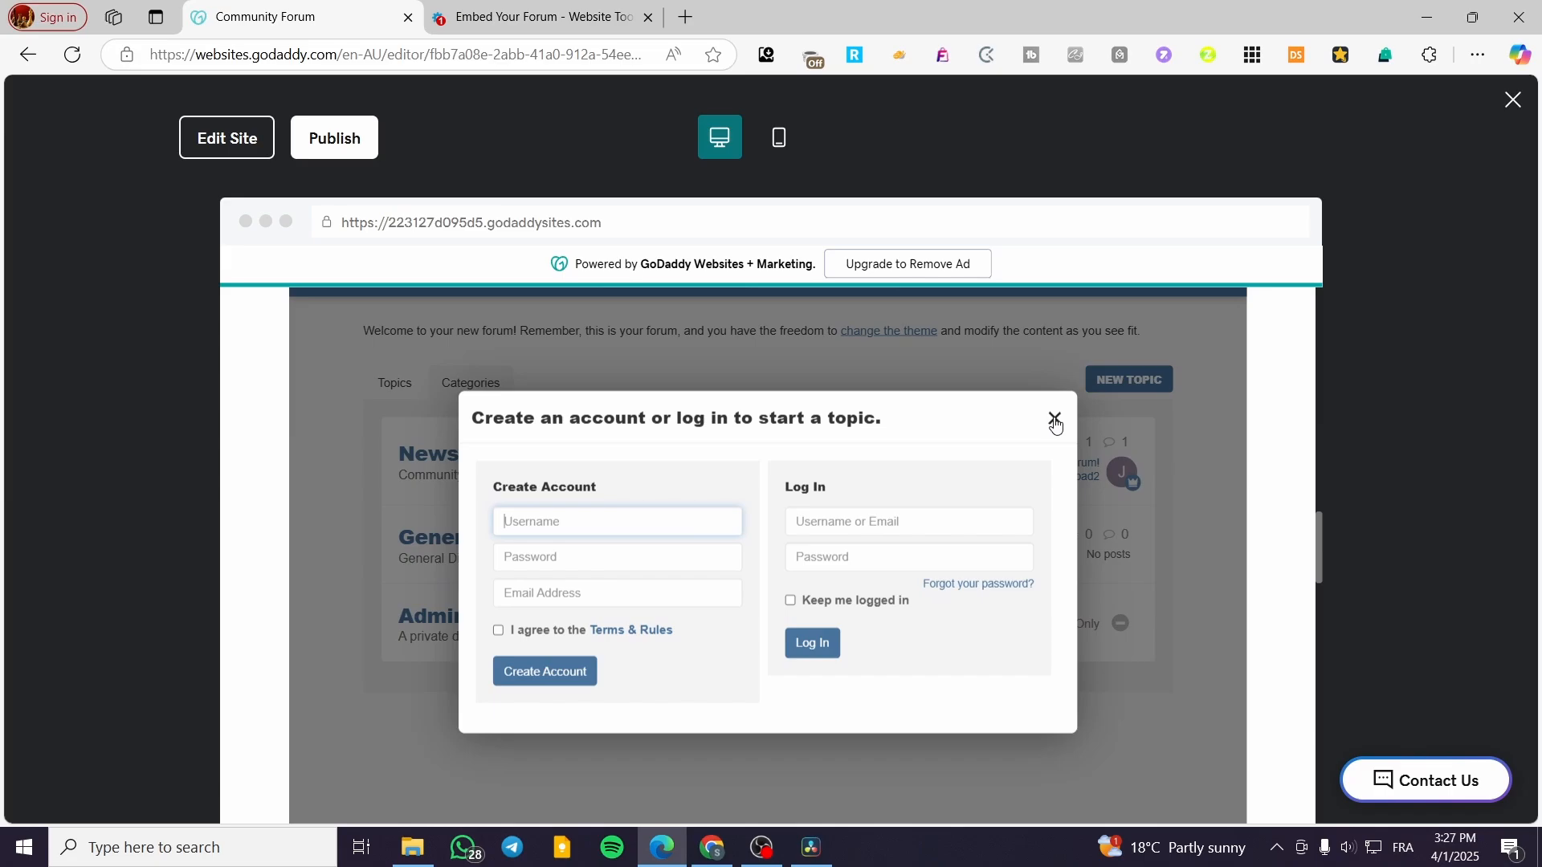
left_click(1056, 419)
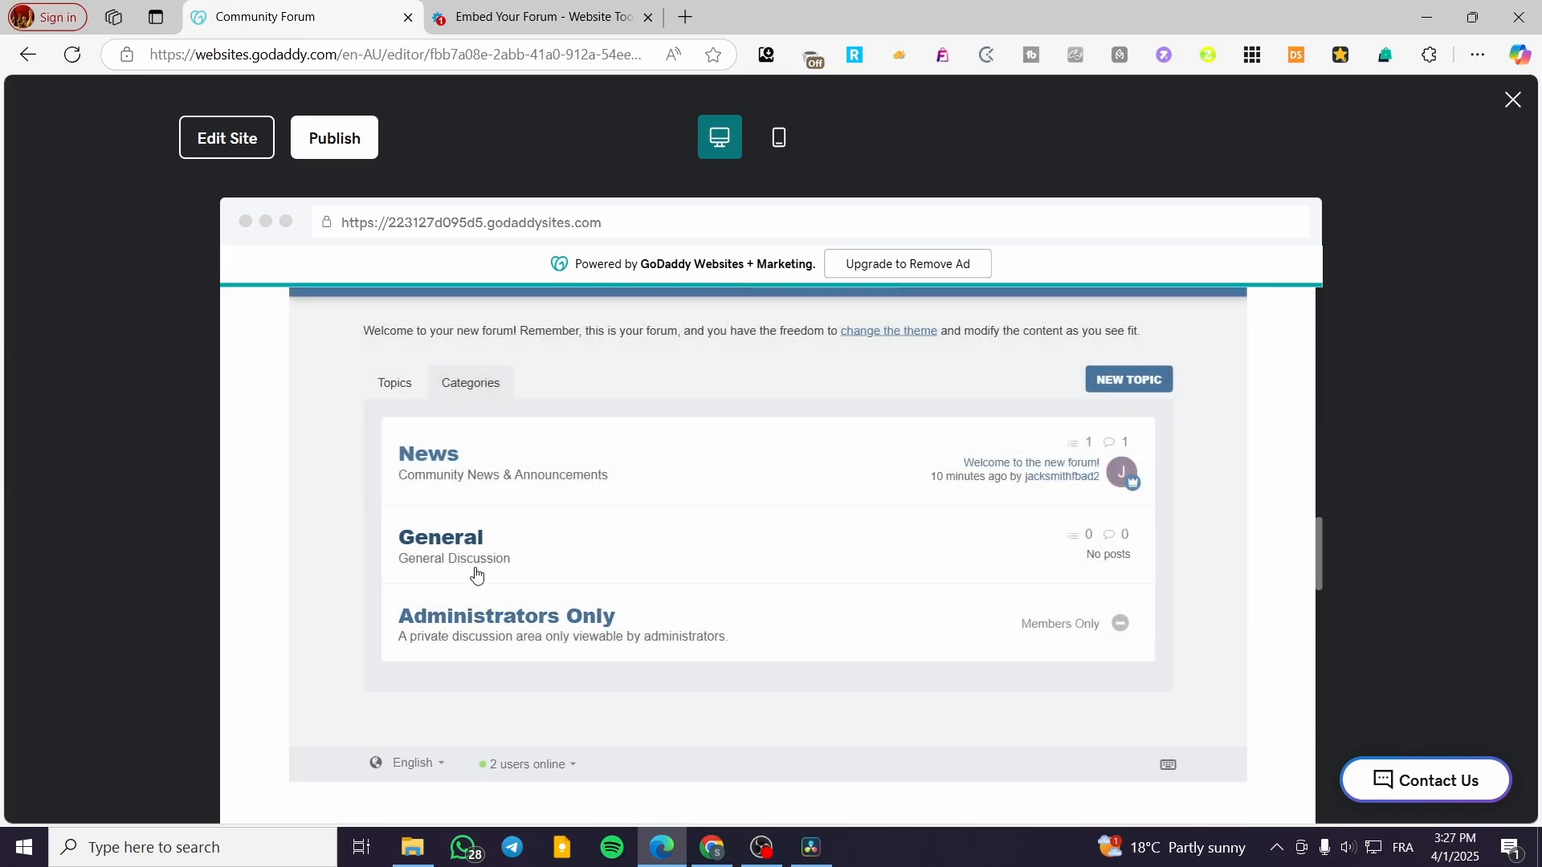
Step: Open the News category in the preview and close the Website Toolbox embed tab
left_click(474, 530)
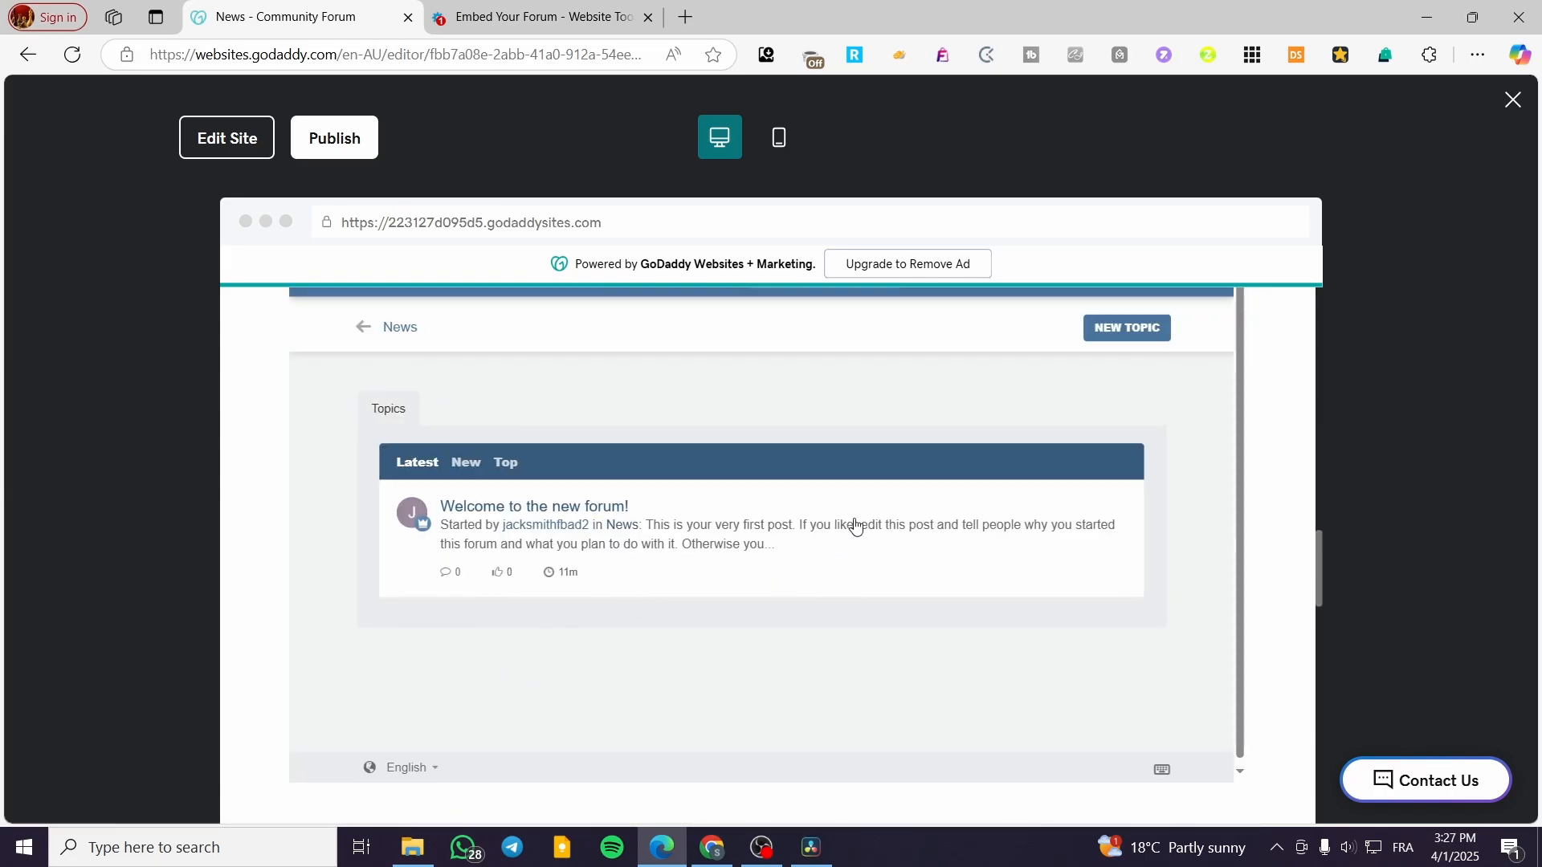
scroll(761, 551, "up", 2)
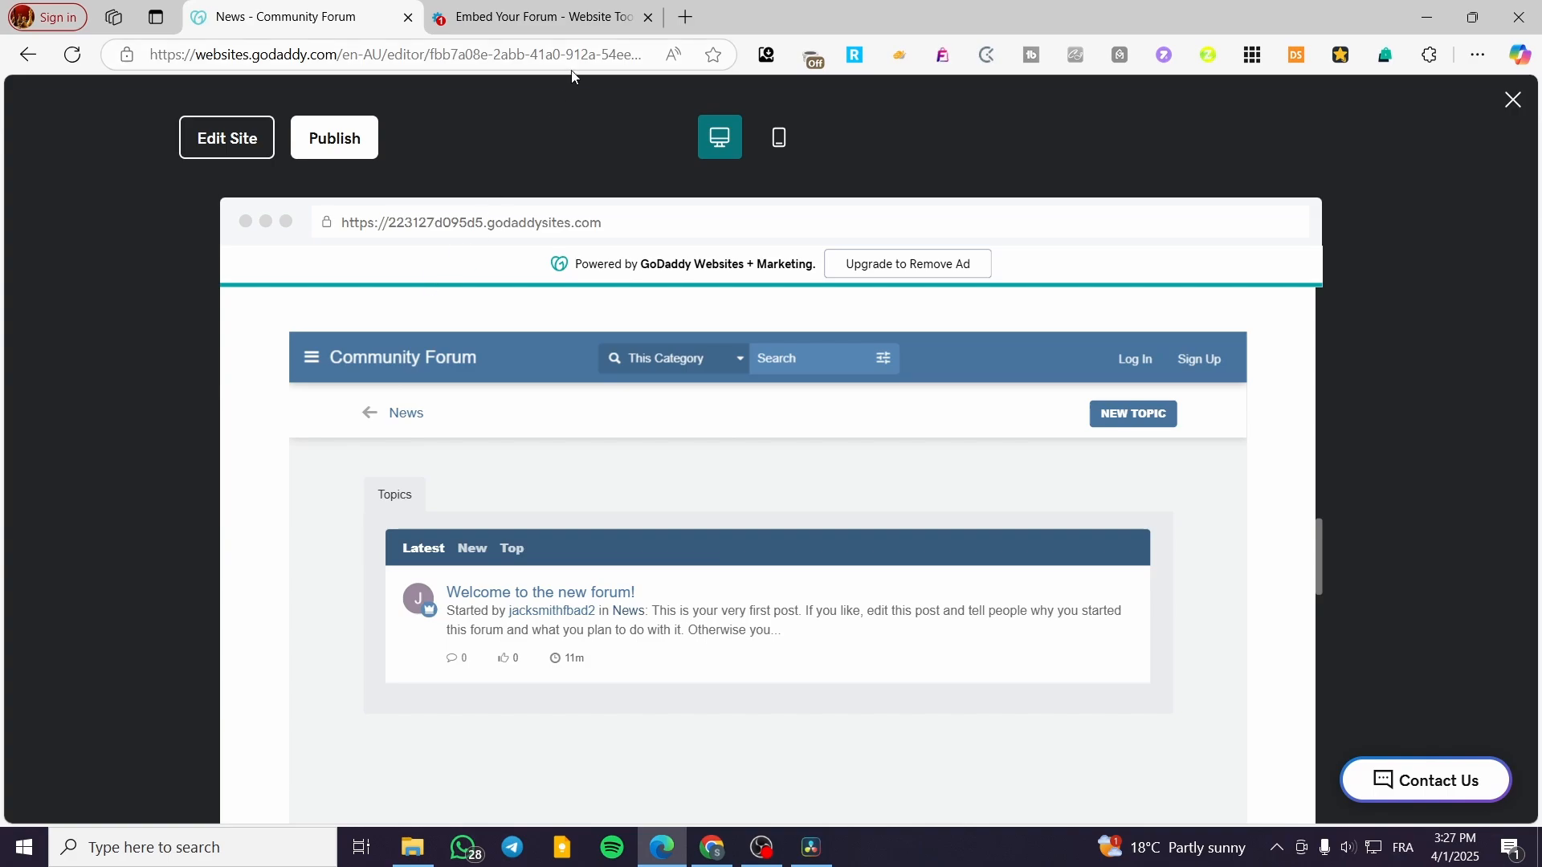
left_click(647, 19)
Step: Open the 'Welcome to the new forum!' post from the News topic list
scroll(682, 592, "down", 3)
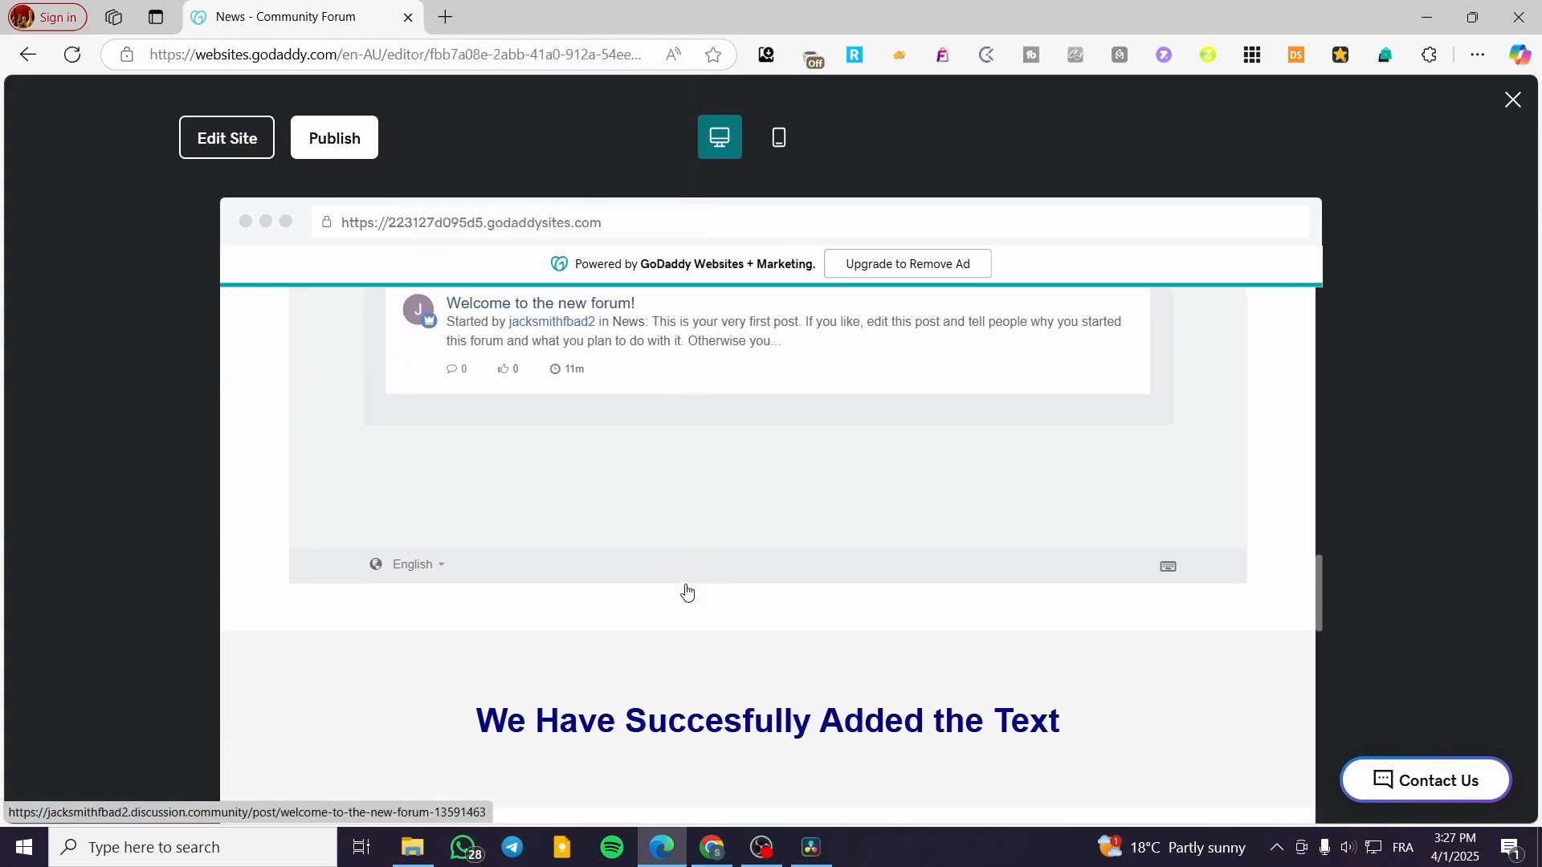
scroll(498, 572, "up", 3)
scroll(980, 498, "up", 3)
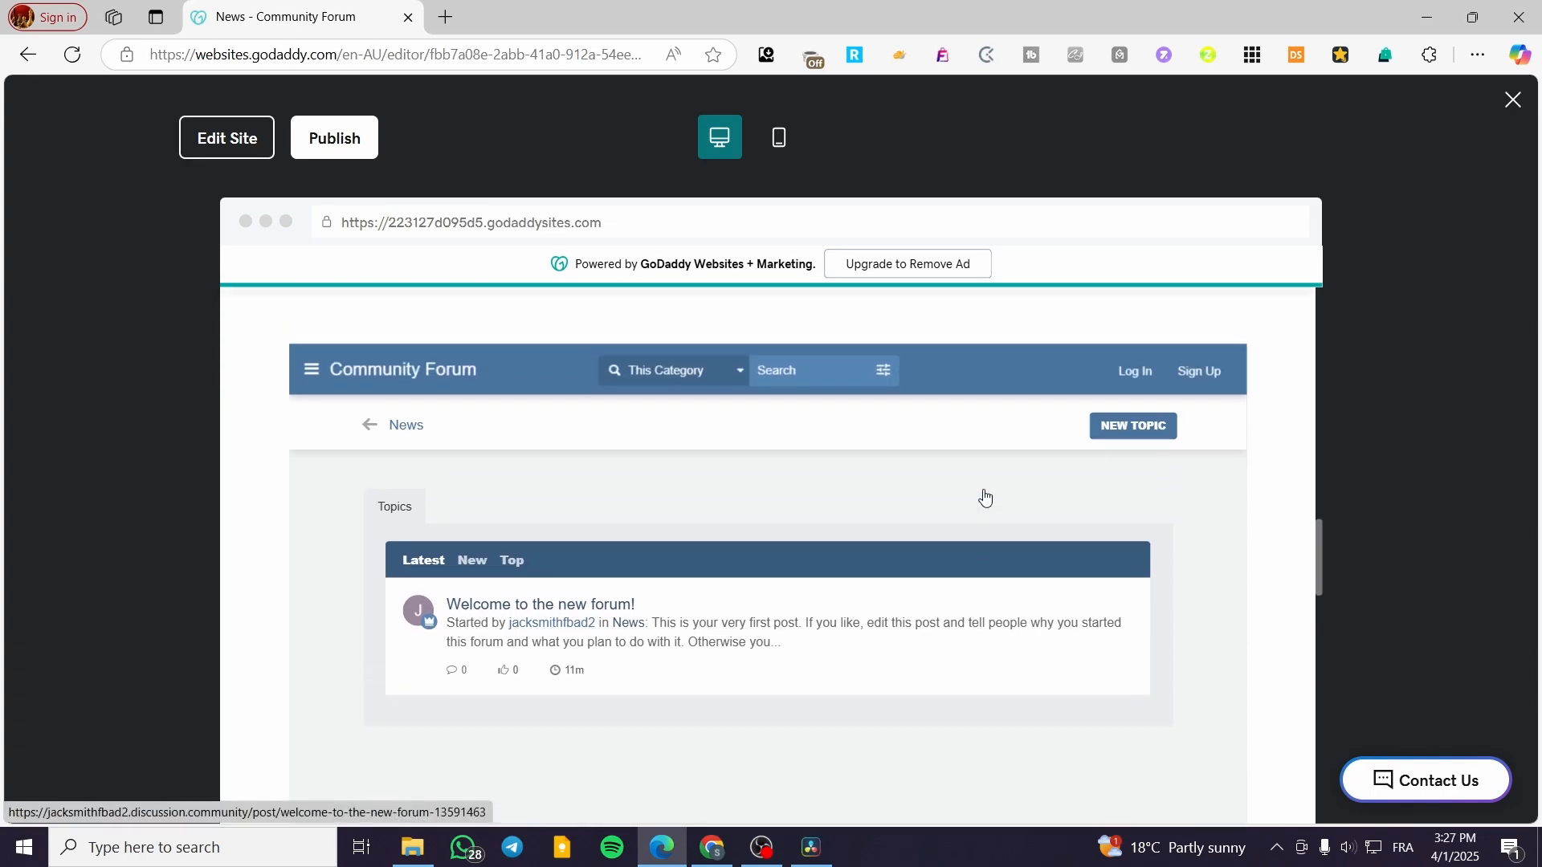
scroll(749, 486, "down", 2)
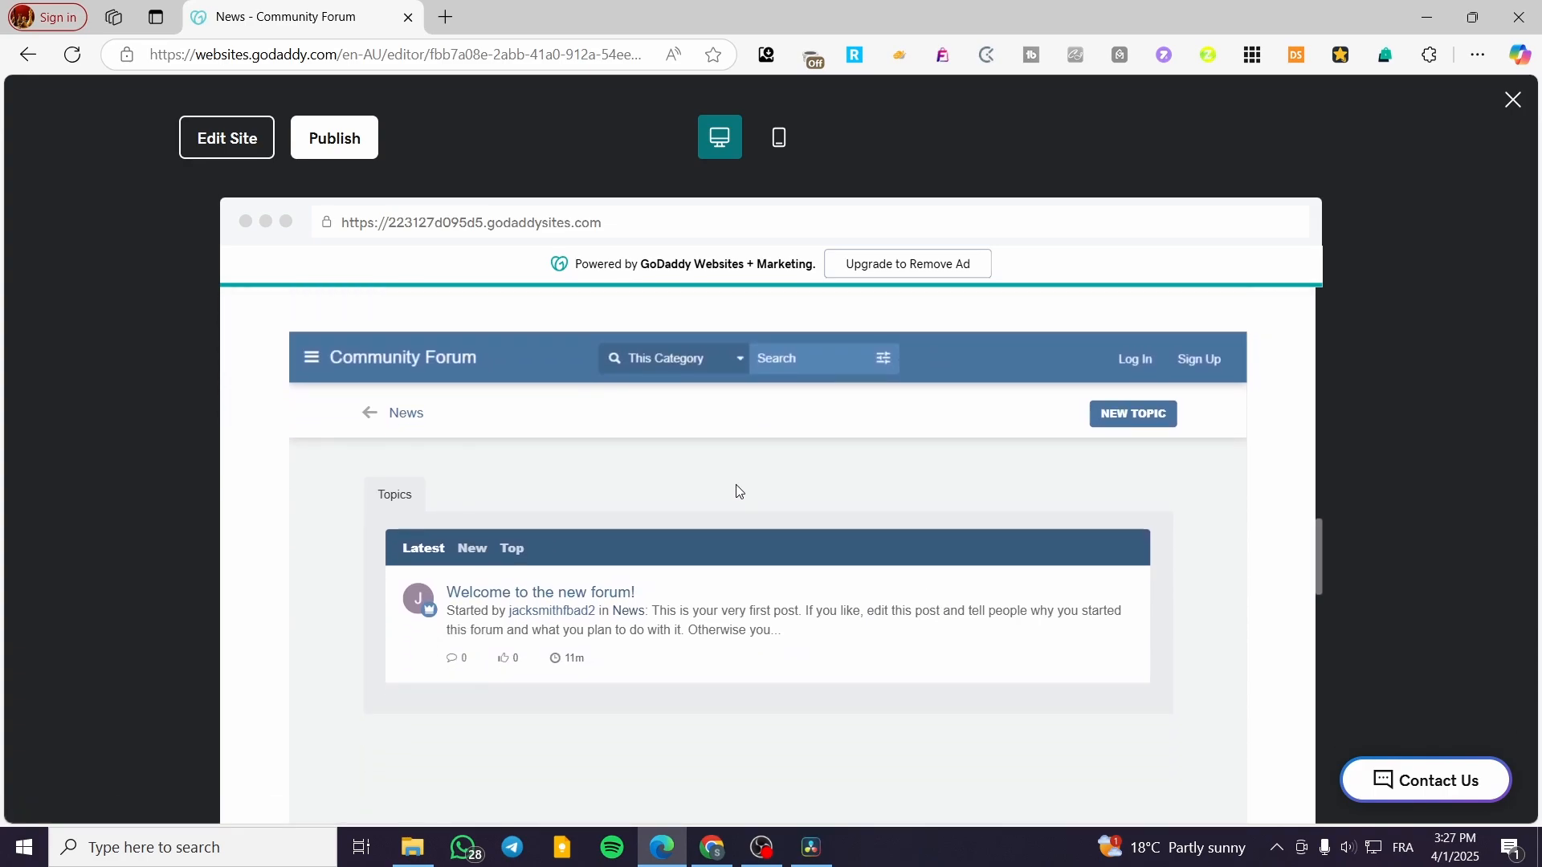
scroll(737, 489, "down", 2)
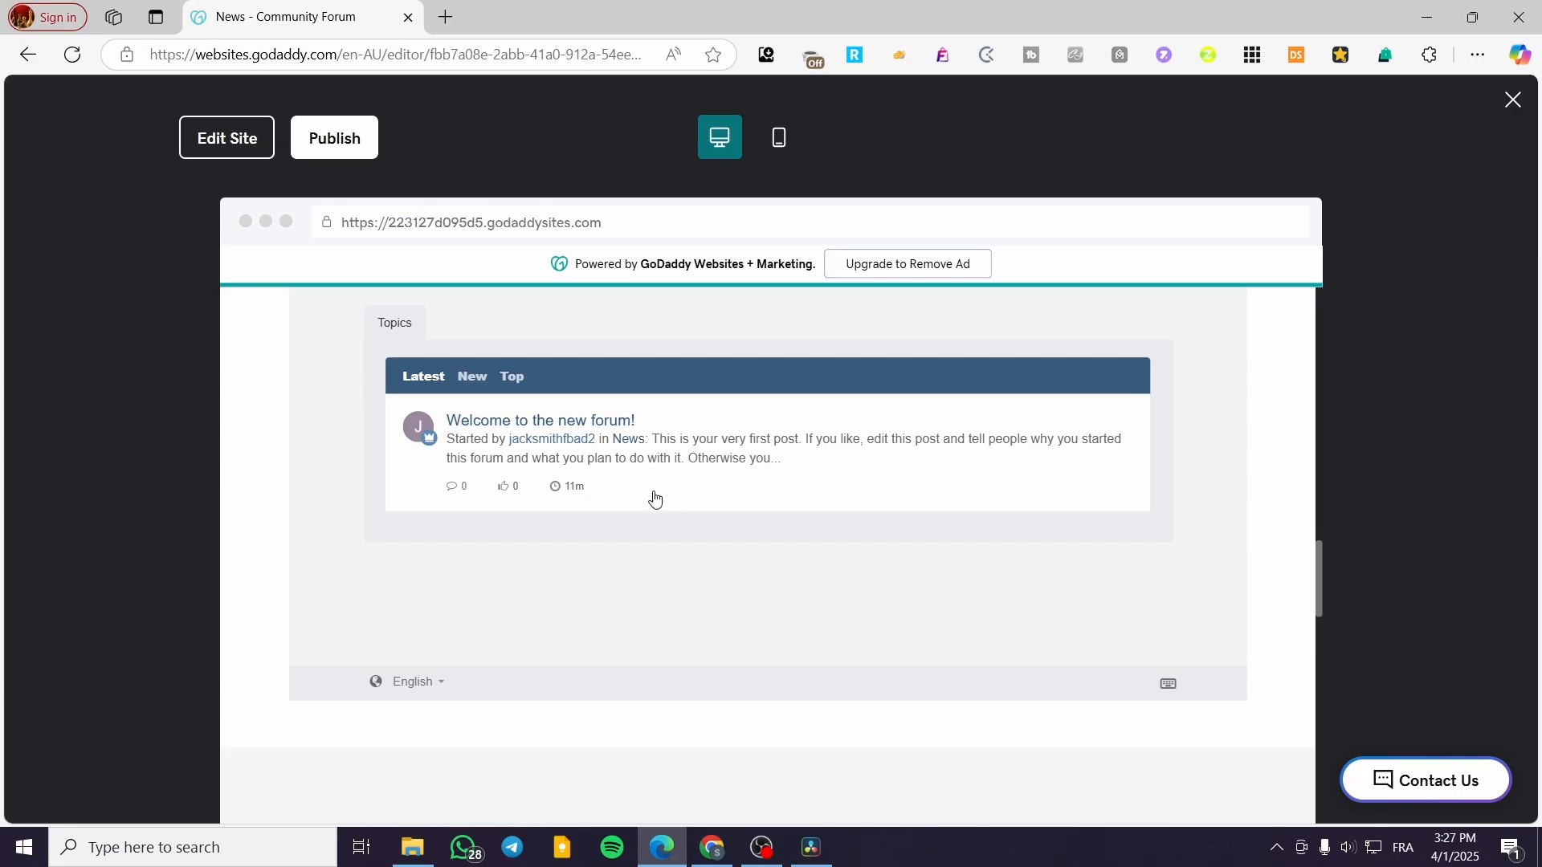
scroll(509, 613, "up", 2)
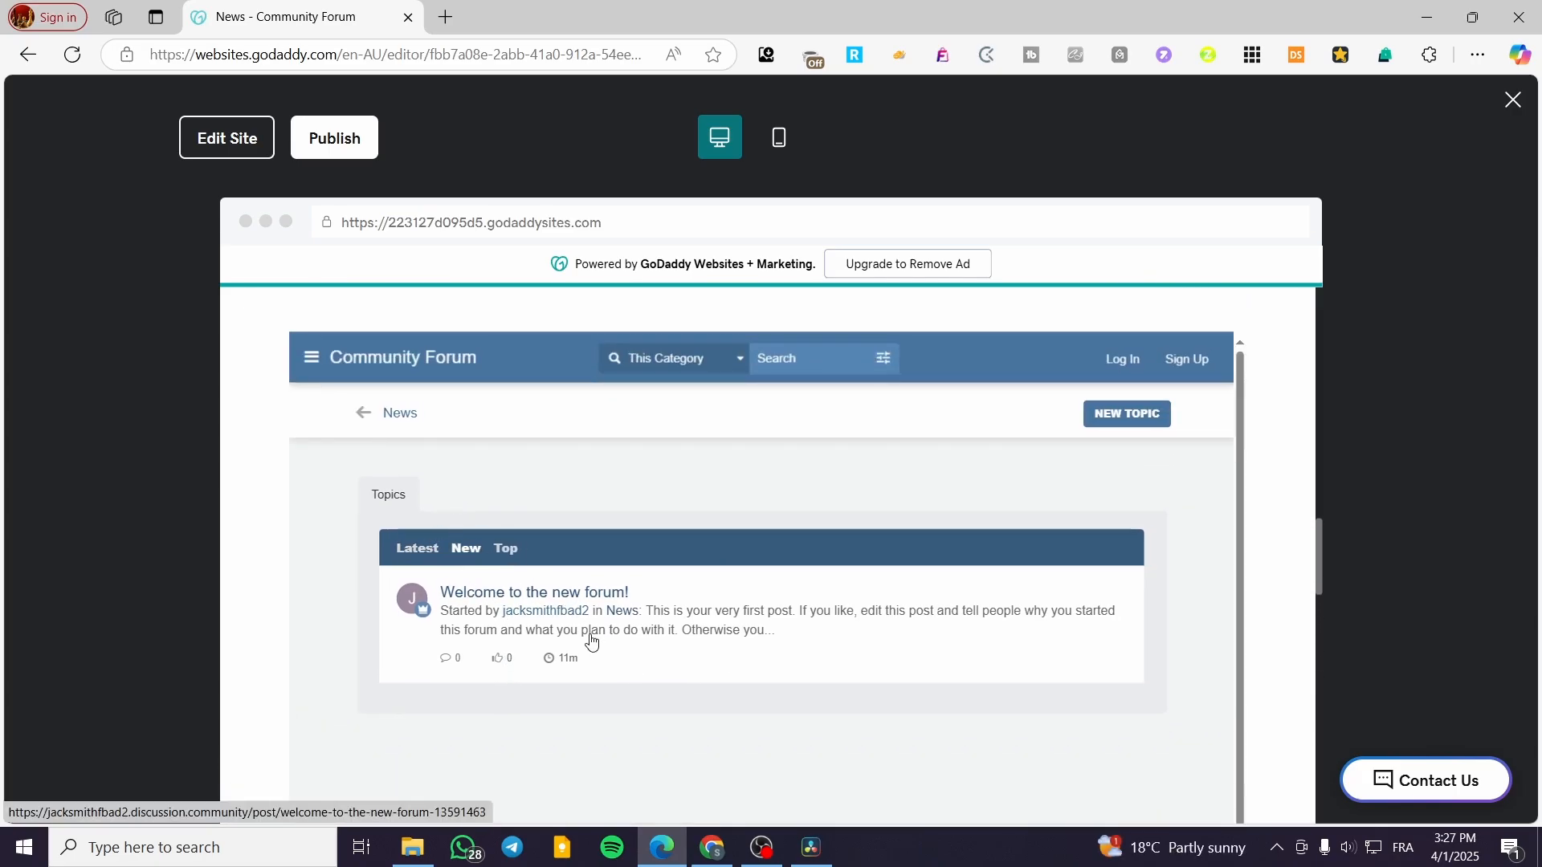
left_click(603, 598)
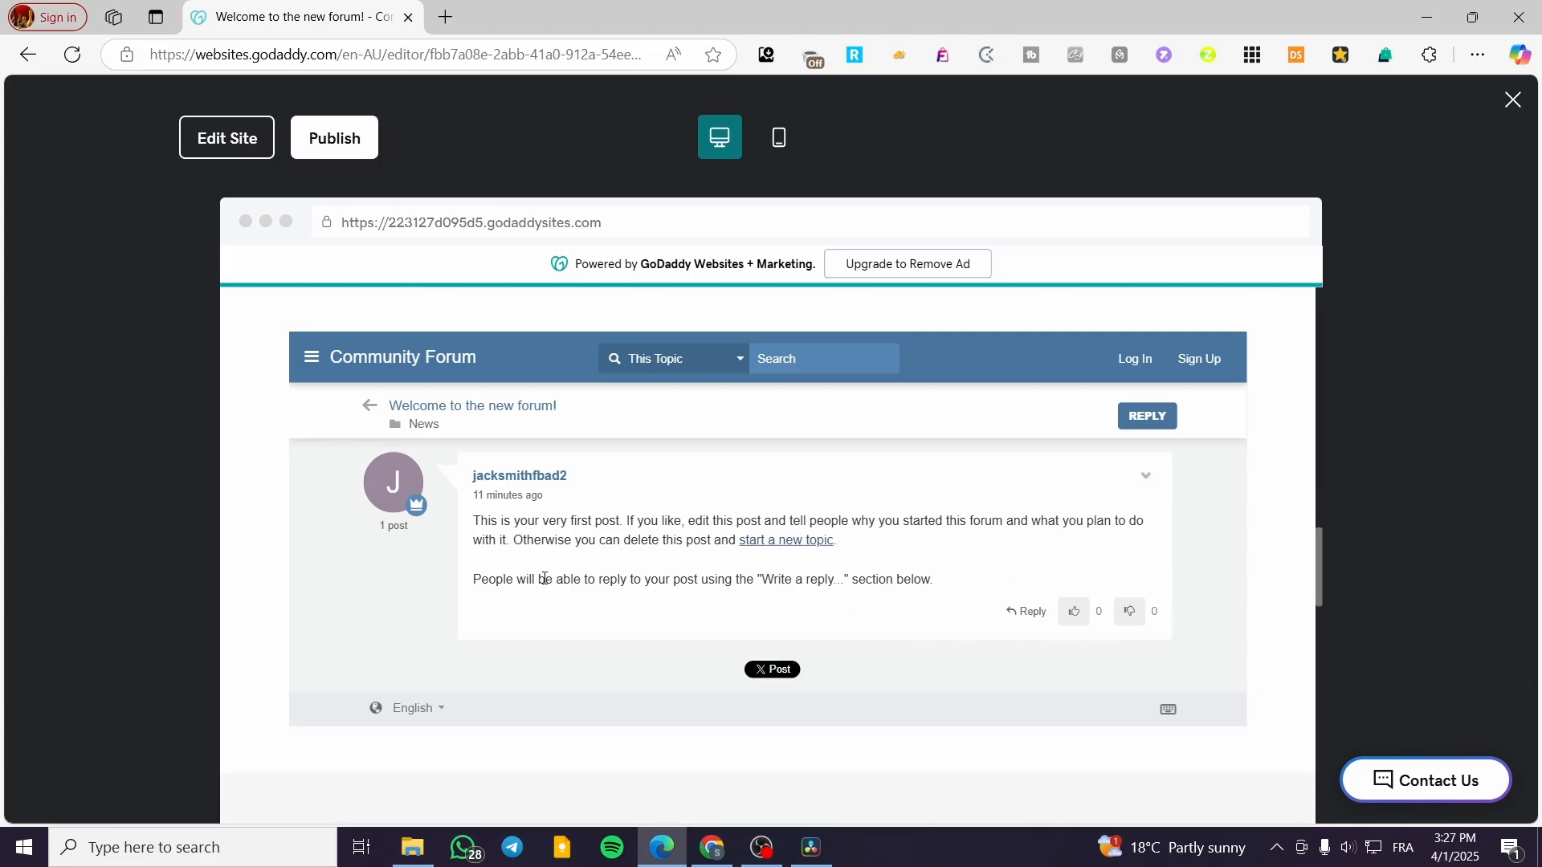
scroll(681, 630, "up", 3)
scroll(670, 618, "down", 4)
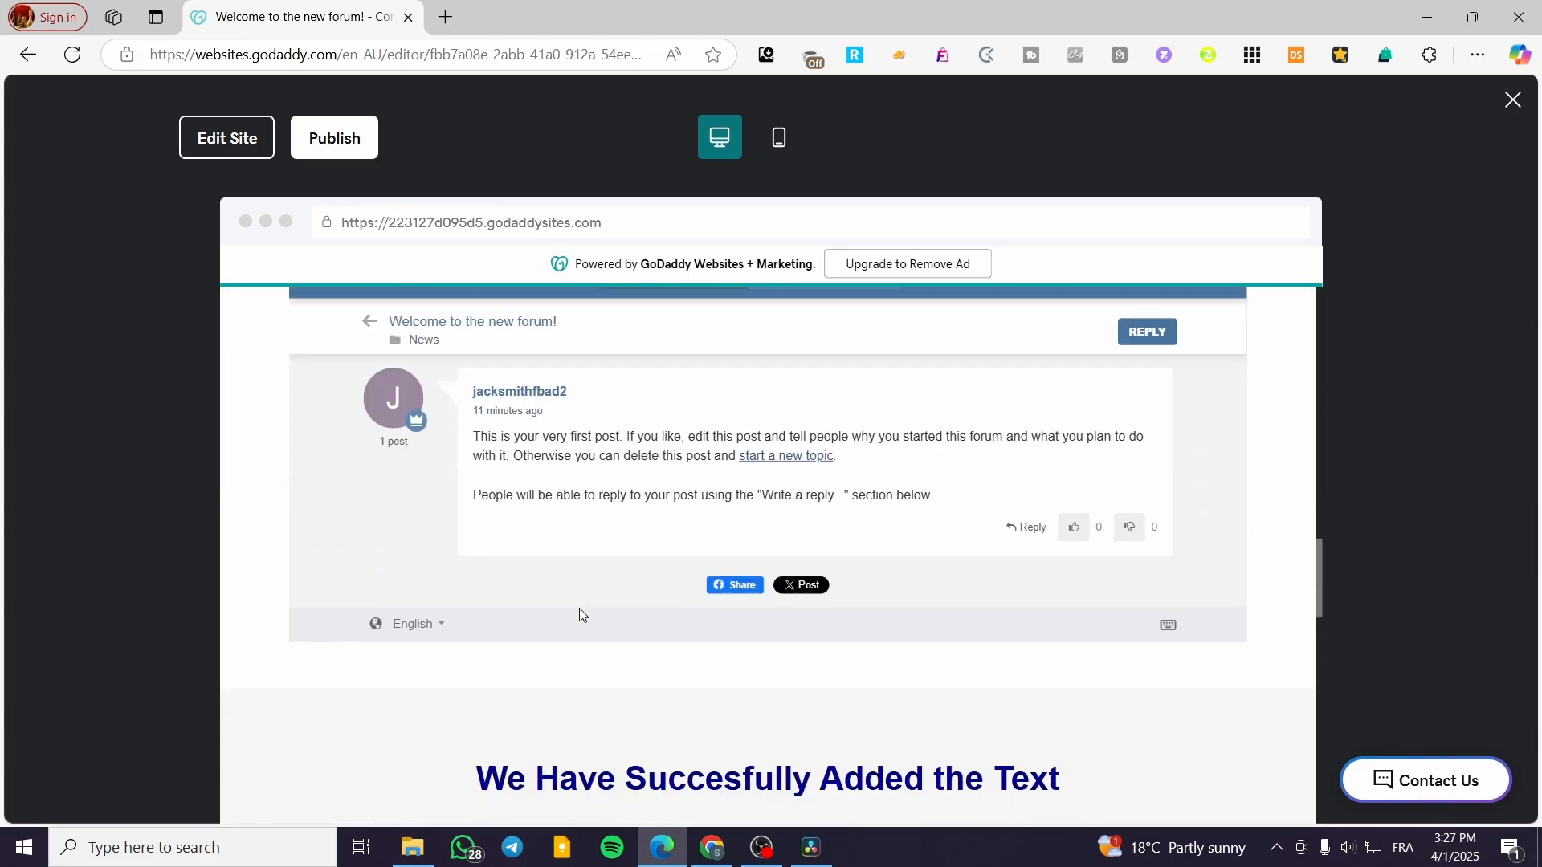